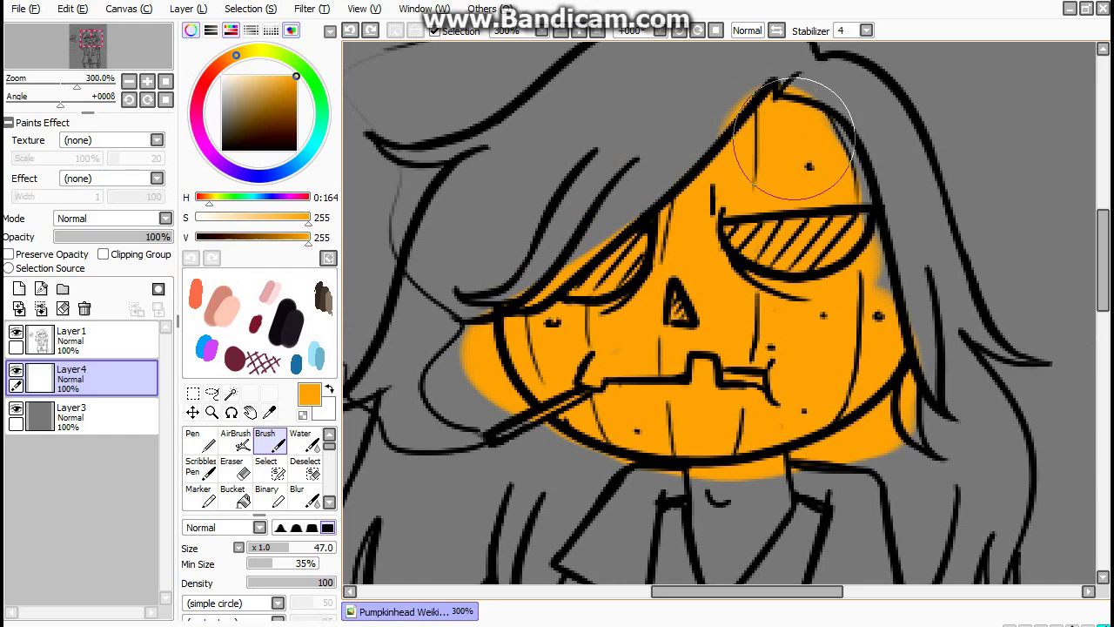
Add a new clipping-group layer above the orange pumpkin layer and choose a muted brown for shading.
click(19, 288)
click(102, 254)
drag(567, 169, 671, 178)
click(263, 107)
click(227, 59)
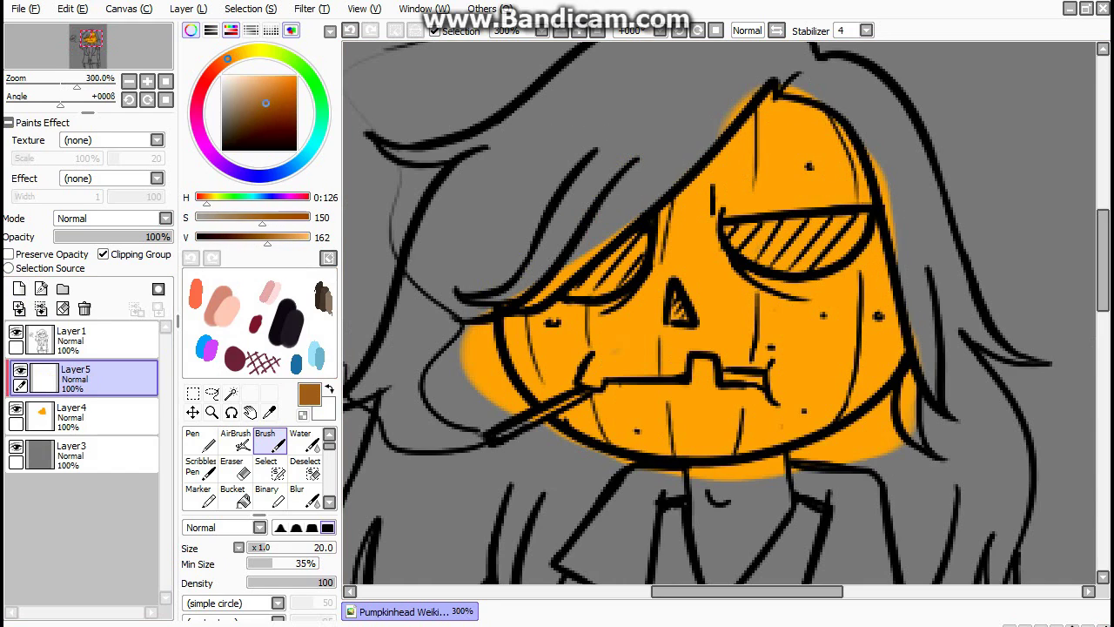
Darken the brown slightly and paint shading under the fringe and down the left side of the pumpkin head.
mouse_move(775, 84)
mouse_down()
mouse_move(499, 344)
mouse_move(803, 85)
mouse_up()
key(ctrl+z)
key(ctrl+z)
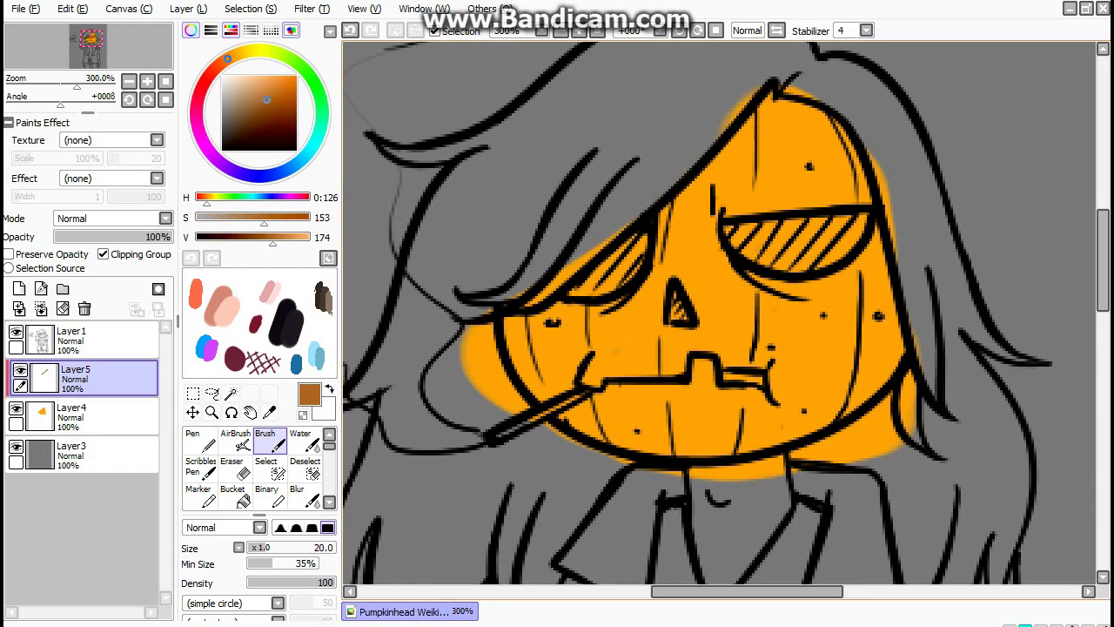
click(263, 103)
mouse_move(759, 86)
mouse_down()
mouse_move(488, 331)
mouse_move(531, 349)
mouse_move(501, 383)
mouse_move(544, 427)
mouse_move(522, 344)
mouse_up()
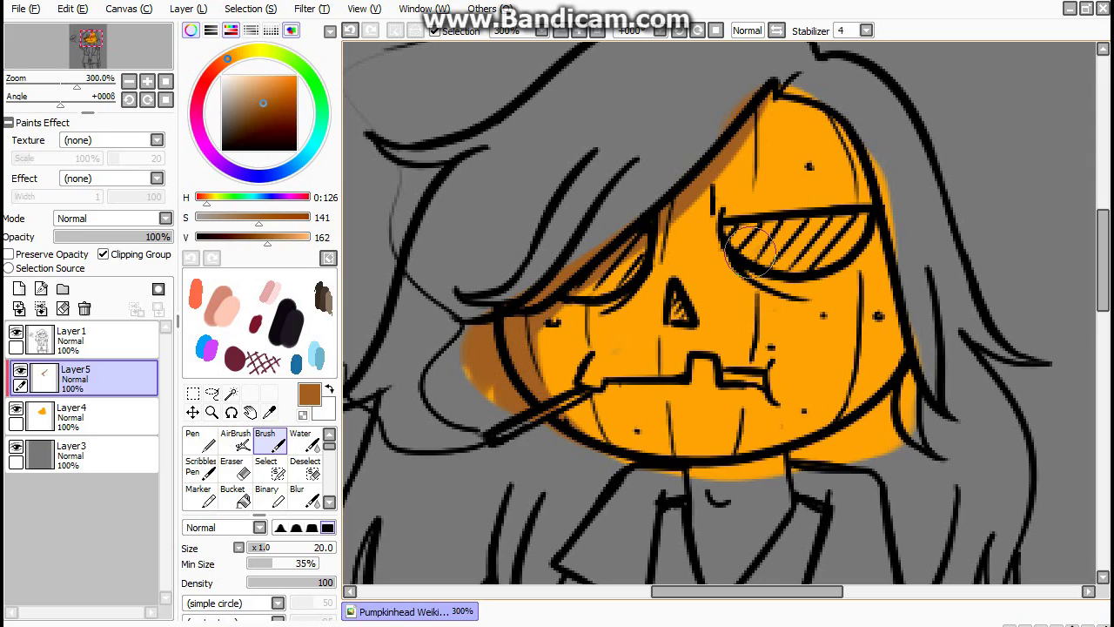
mouse_move(784, 87)
mouse_down()
mouse_move(799, 59)
mouse_move(715, 155)
mouse_up()
Fill both eye sockets, the nose hole and the mouth opening with brown, using a small brush.
key(bracketleft)
key(bracketleft)
key(bracketleft)
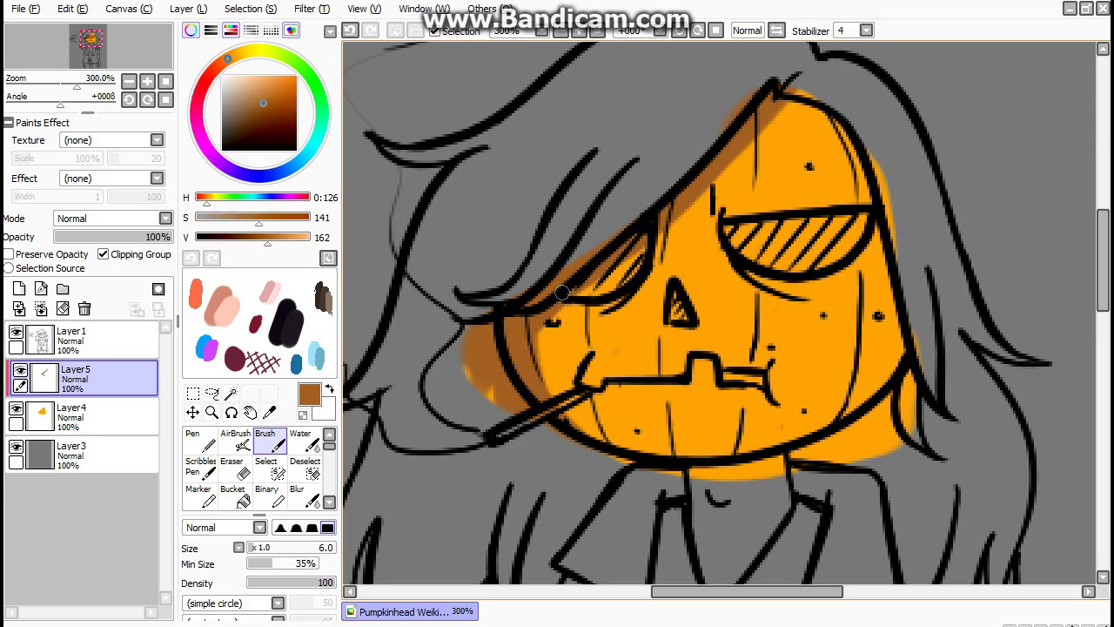
drag(642, 248, 625, 274)
mouse_move(745, 244)
mouse_down()
mouse_move(836, 228)
mouse_move(731, 228)
mouse_up()
mouse_move(835, 222)
mouse_down()
mouse_move(794, 258)
mouse_move(767, 254)
mouse_move(831, 254)
mouse_up()
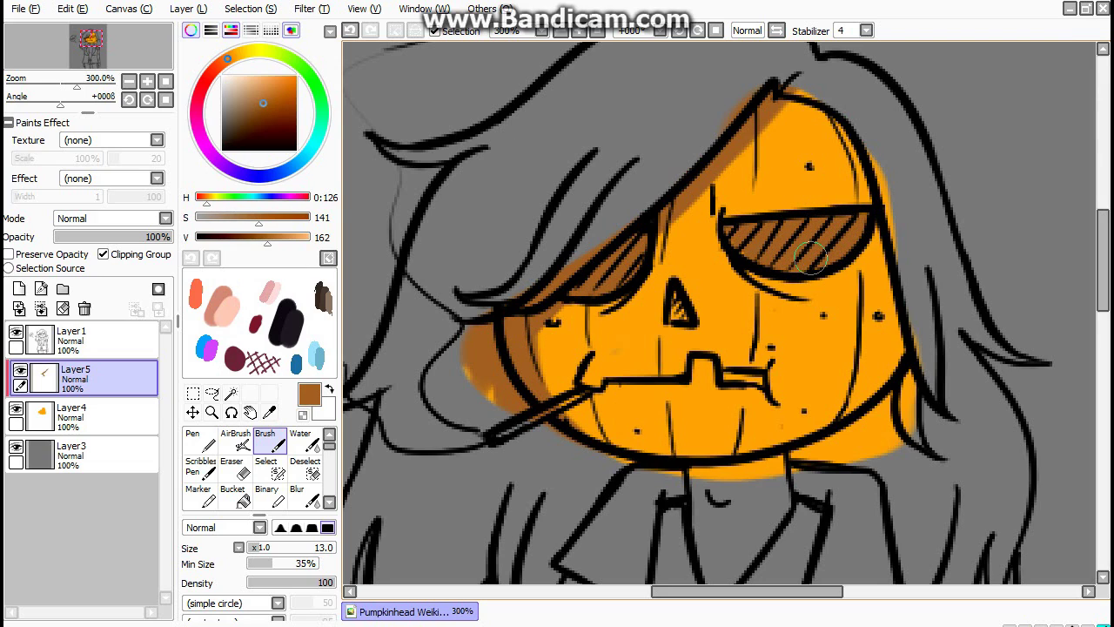
key(ctrl+z)
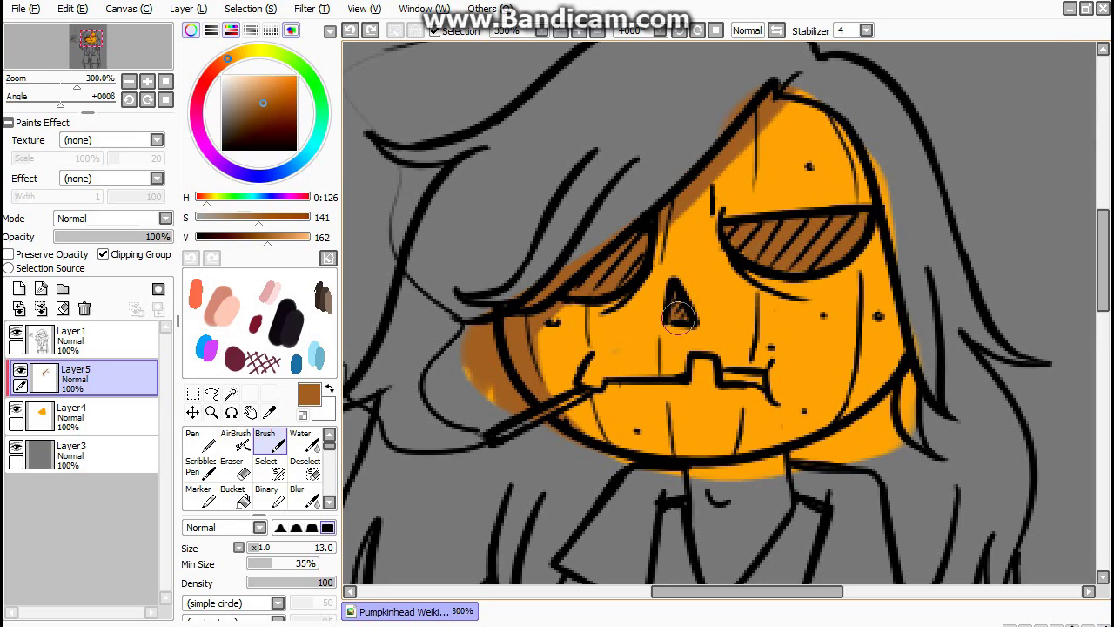
drag(725, 372, 744, 378)
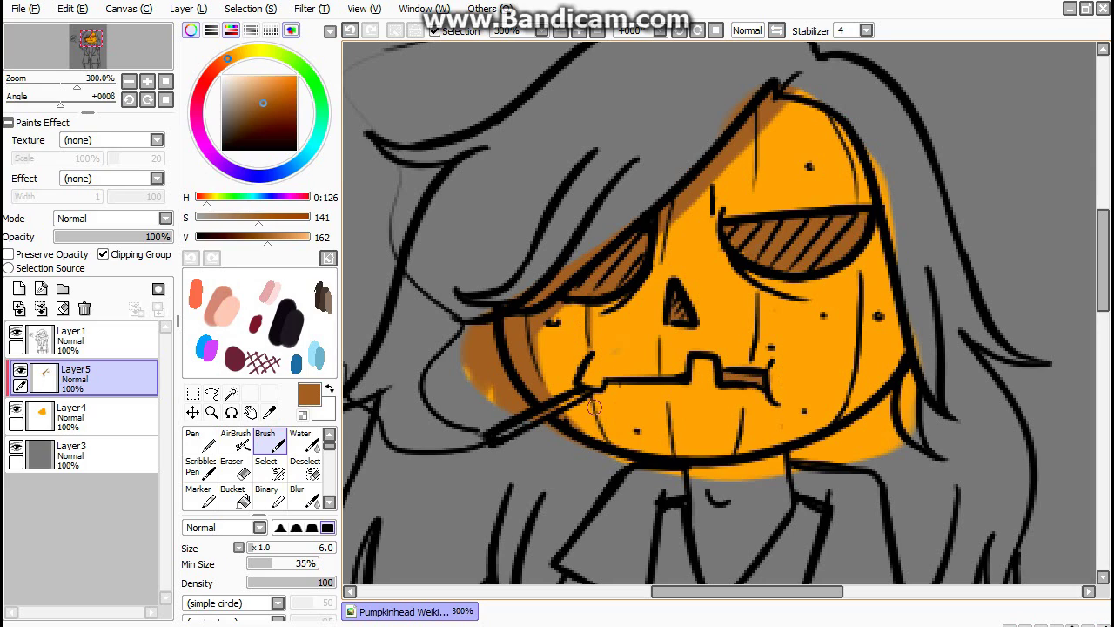
Shade below the mouth, beside the brow mark and beneath both eyes in brown with brush size 6.
mouse_move(661, 410)
mouse_down()
mouse_move(715, 412)
mouse_move(655, 409)
mouse_up()
key(ctrl+z)
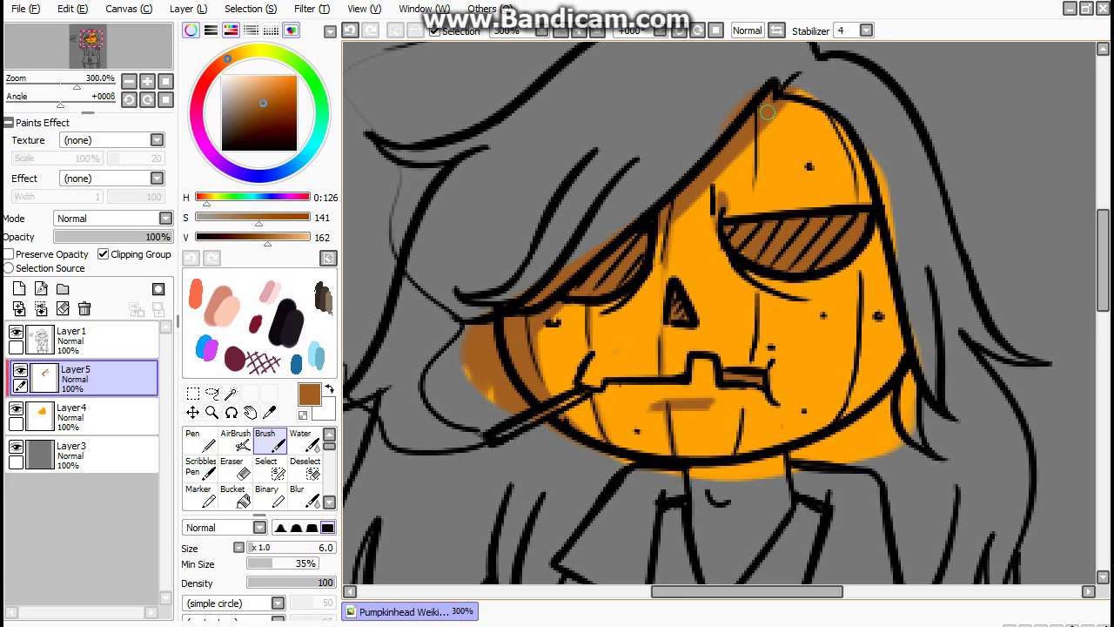
key(ctrl+z)
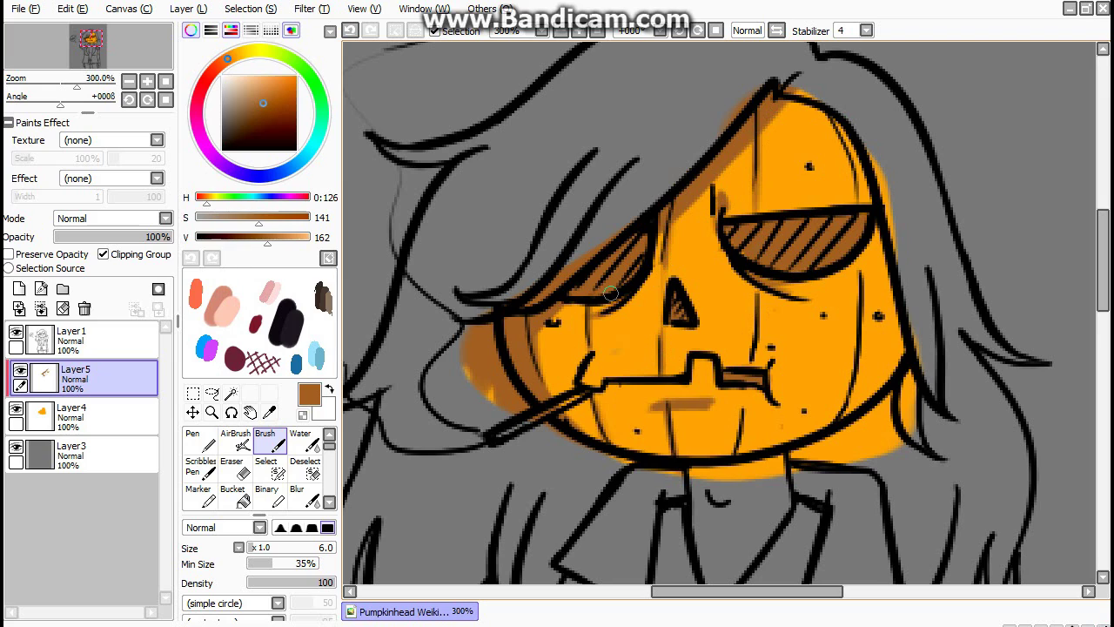
drag(864, 263, 797, 284)
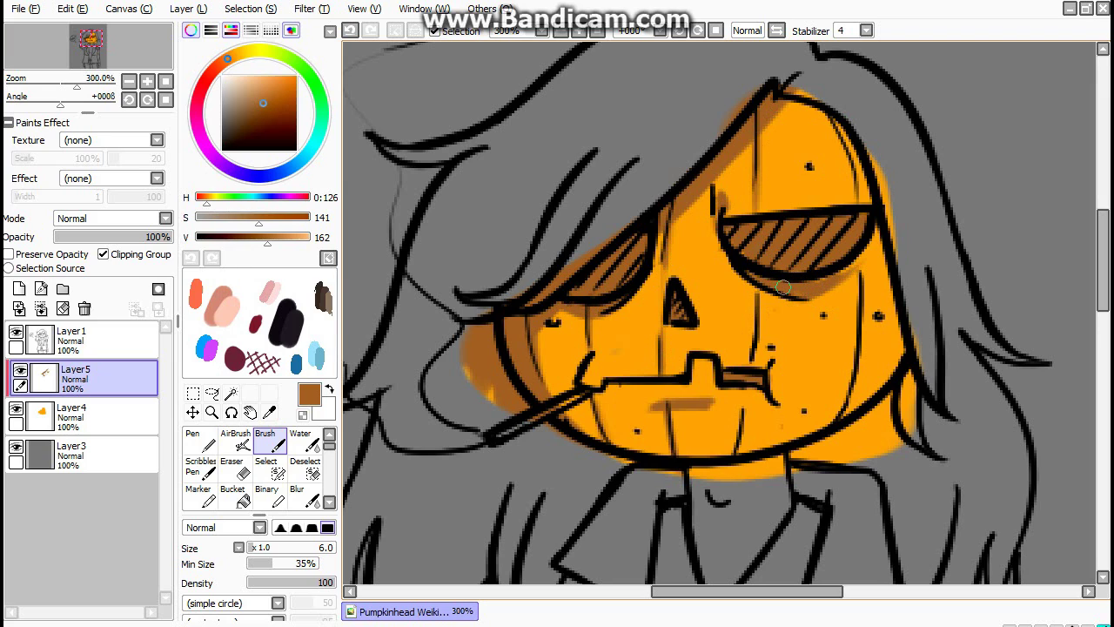
Add thin brown shading along the vertical ridge line running from beneath the right eye to the chin.
drag(764, 298, 759, 365)
key(ctrl+z)
drag(762, 284, 736, 472)
key(ctrl+z)
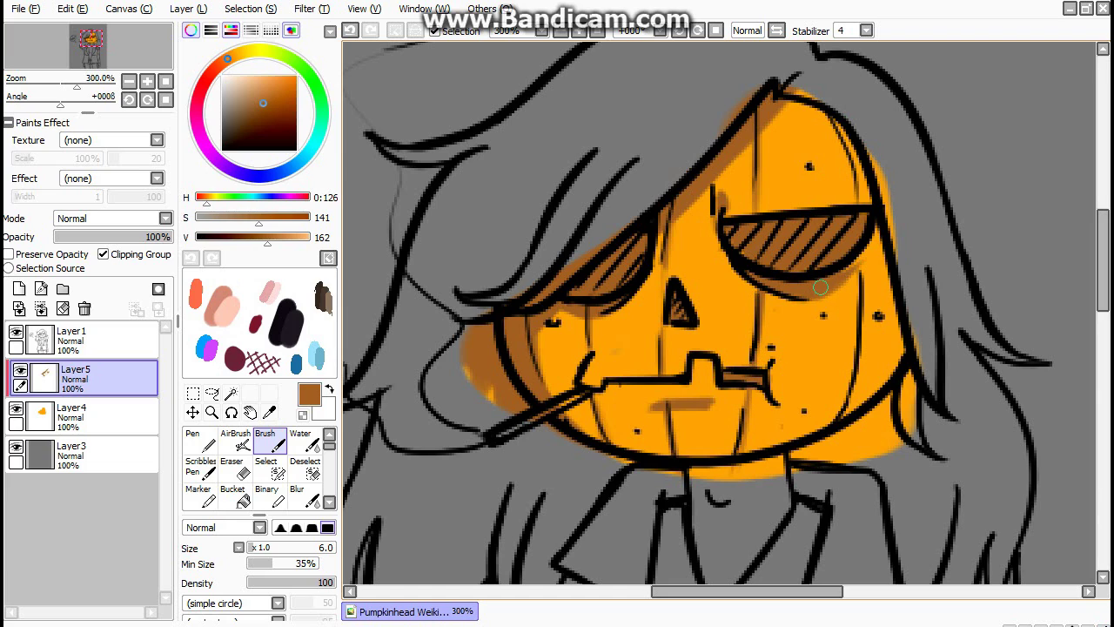
Shade the pumpkin's upper edge from the stem tip and the outer right ridge line in brown.
mouse_move(768, 98)
mouse_down()
mouse_move(810, 112)
mouse_move(849, 195)
mouse_up()
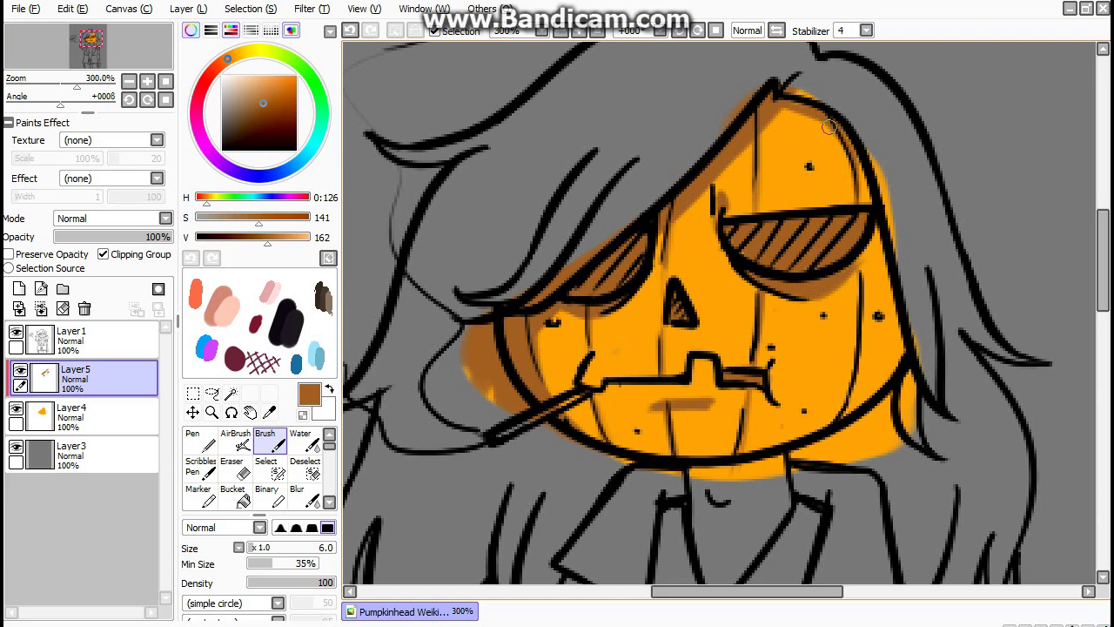
mouse_move(781, 89)
mouse_down()
mouse_move(805, 129)
mouse_move(790, 110)
mouse_move(814, 117)
mouse_move(862, 193)
mouse_move(838, 114)
mouse_move(880, 198)
mouse_move(866, 364)
mouse_up()
key(ctrl+z)
mouse_move(869, 243)
mouse_down()
mouse_move(848, 409)
mouse_move(855, 392)
mouse_up()
key(ctrl+z)
drag(871, 270, 846, 416)
Try several brown shading strokes along the pumpkin's right outer edge, undoing the unwanted ones.
mouse_move(890, 213)
mouse_down()
mouse_move(871, 287)
mouse_move(916, 357)
mouse_up()
key(ctrl+z)
drag(871, 294, 877, 231)
key(ctrl+z)
drag(872, 277, 879, 217)
key(ctrl+z)
mouse_move(888, 268)
mouse_down()
mouse_move(911, 365)
mouse_move(912, 352)
mouse_up()
drag(910, 327, 857, 424)
key(ctrl+z)
key(ctrl+z)
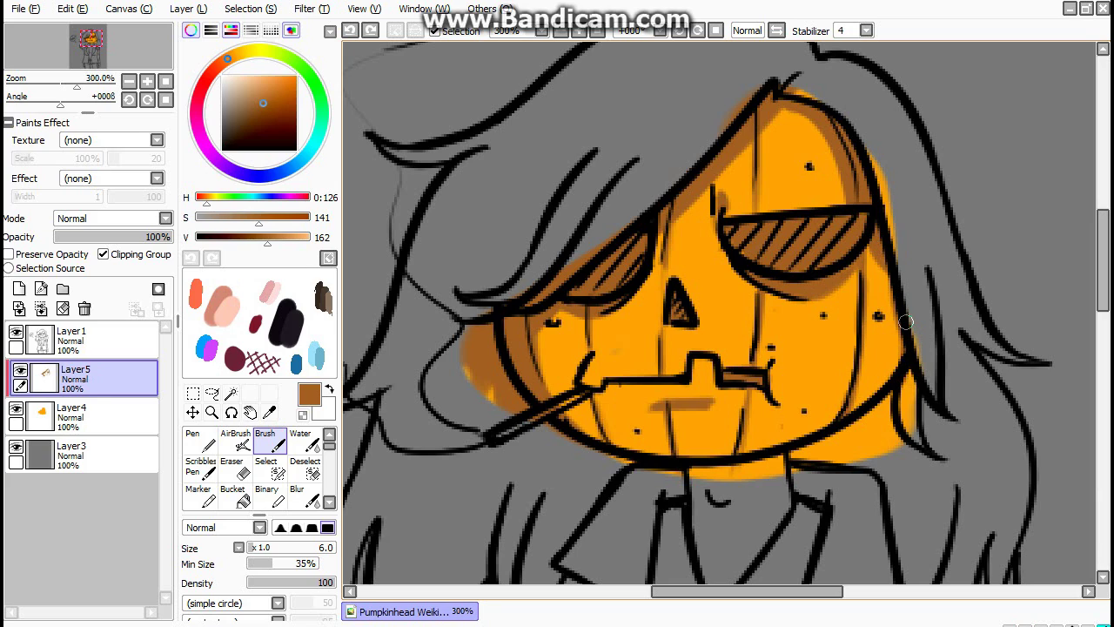
Shade the pumpkin's lower rim along the jaw and chin in brown, redoing unwanted strokes.
mouse_move(892, 391)
mouse_down()
mouse_move(874, 416)
mouse_move(851, 404)
mouse_move(771, 445)
mouse_up()
key(ctrl+z)
key(ctrl+z)
key(ctrl+z)
drag(570, 414, 668, 454)
key(ctrl+z)
drag(608, 430, 709, 456)
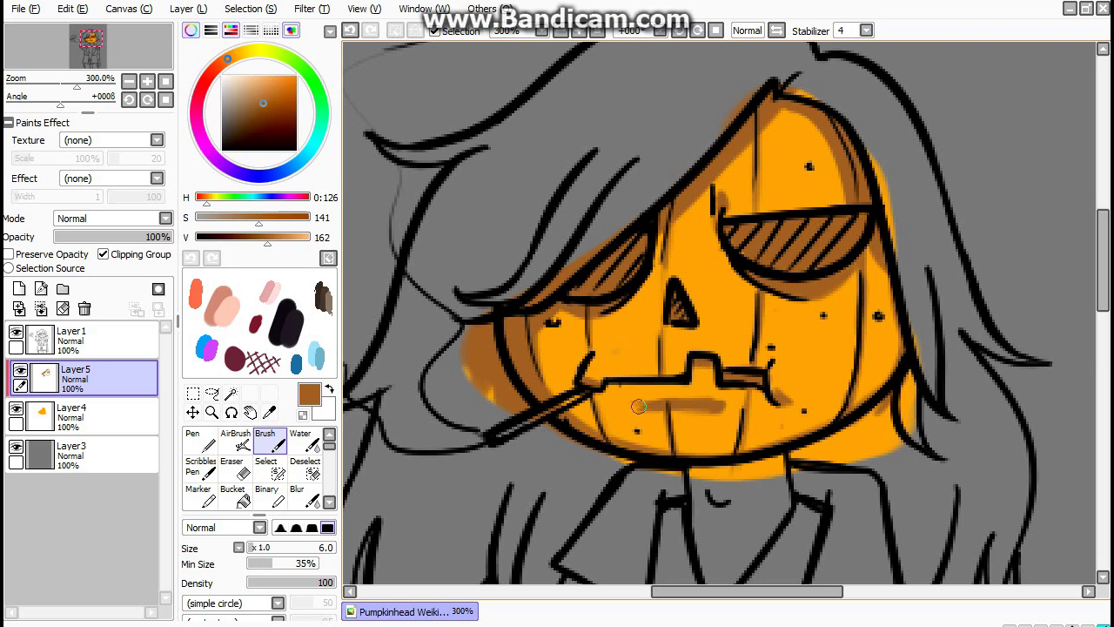
Add a new layer above the pumpkin shading and paint the neck and open collar area light pink.
scroll(745, 312, down, 2)
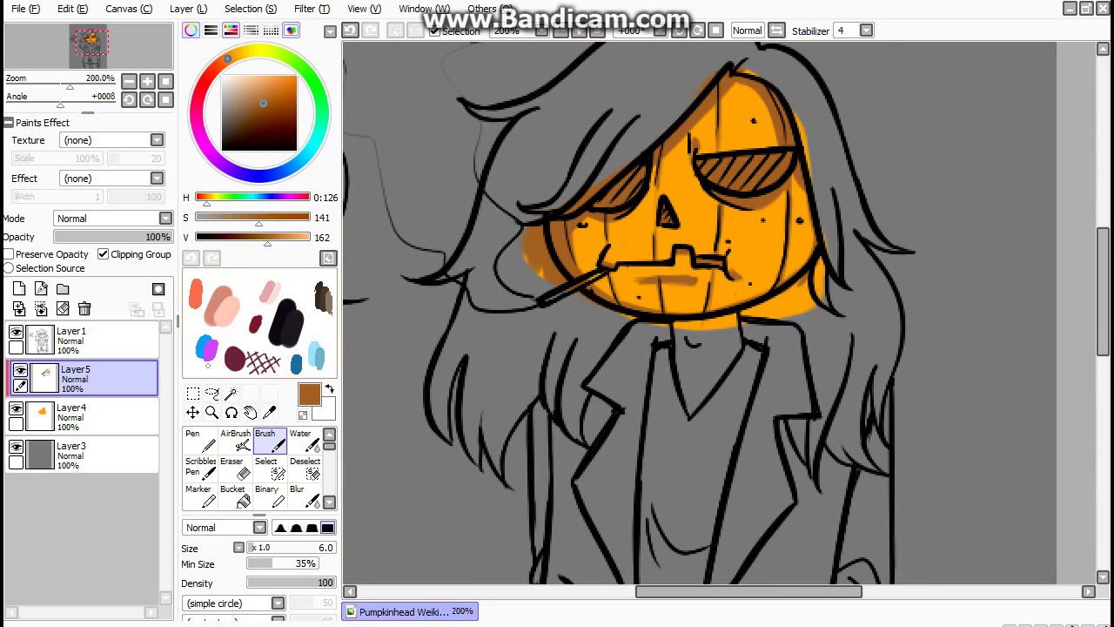
click(19, 288)
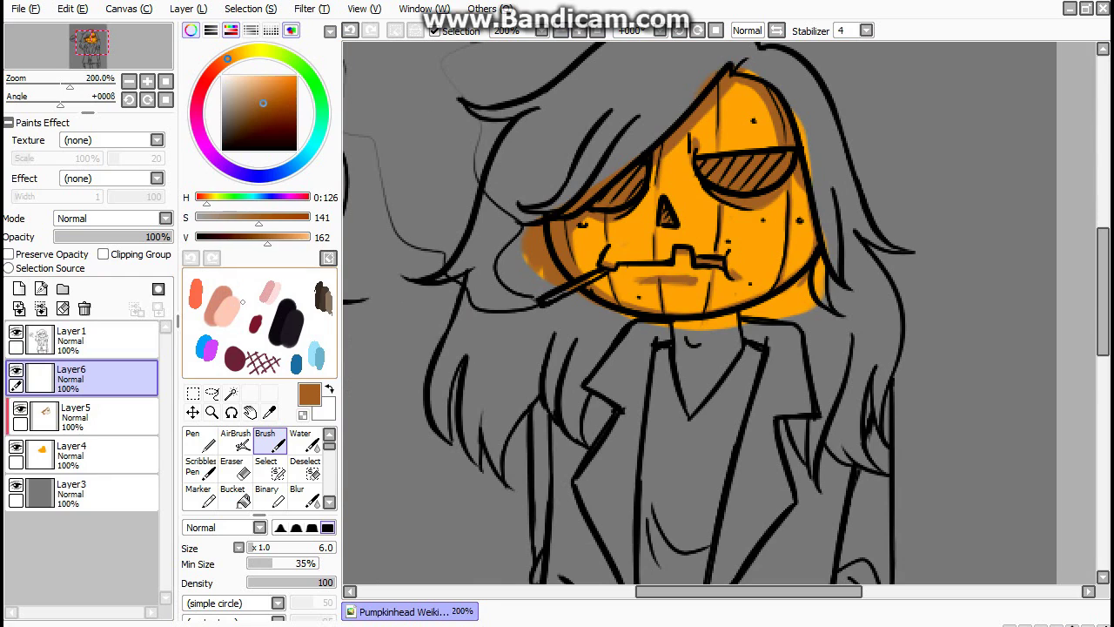
click(270, 290)
drag(78, 379, 78, 470)
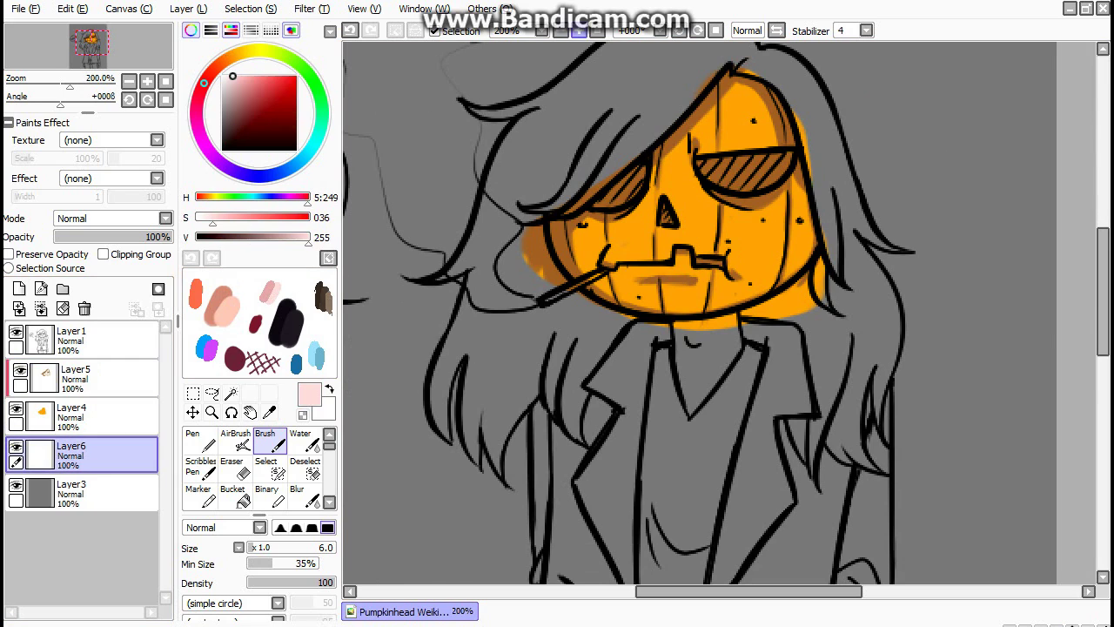
scroll(644, 350, up, 1)
drag(79, 455, 78, 376)
click(662, 338)
mouse_move(663, 339)
mouse_down()
mouse_move(701, 339)
mouse_move(736, 321)
mouse_move(685, 337)
mouse_move(667, 403)
mouse_move(663, 366)
mouse_move(677, 464)
mouse_move(741, 369)
mouse_up()
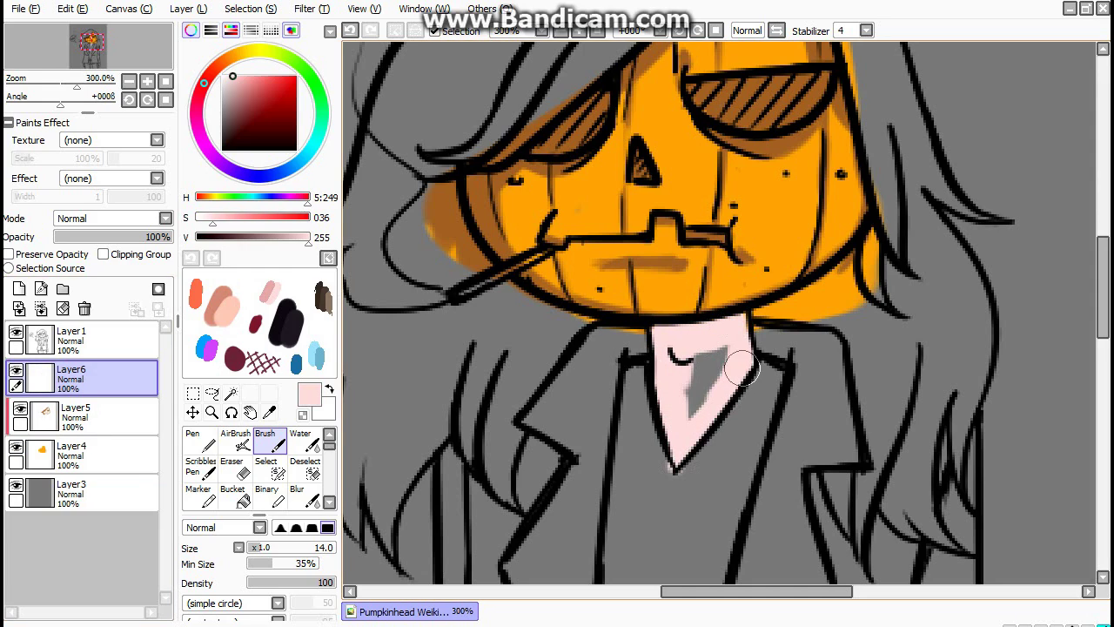
mouse_move(740, 323)
mouse_down()
mouse_move(672, 387)
mouse_move(750, 373)
mouse_move(759, 442)
mouse_move(719, 492)
mouse_move(684, 435)
mouse_move(709, 509)
mouse_move(752, 469)
mouse_up()
Paint both of the figure's hands light pink below the jacket sleeves.
scroll(696, 355, down, 10)
scroll(679, 387, right, 3)
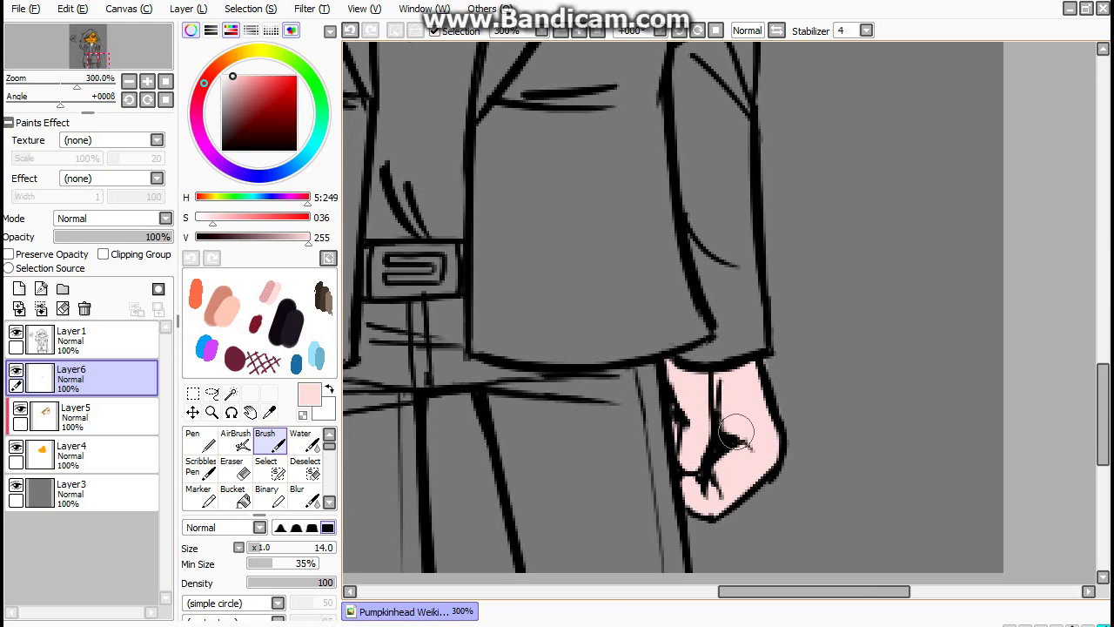
scroll(736, 433, left, 5)
mouse_move(710, 375)
mouse_down()
mouse_move(688, 416)
mouse_move(701, 455)
mouse_move(716, 461)
mouse_move(717, 373)
mouse_move(705, 383)
mouse_up()
key(e)
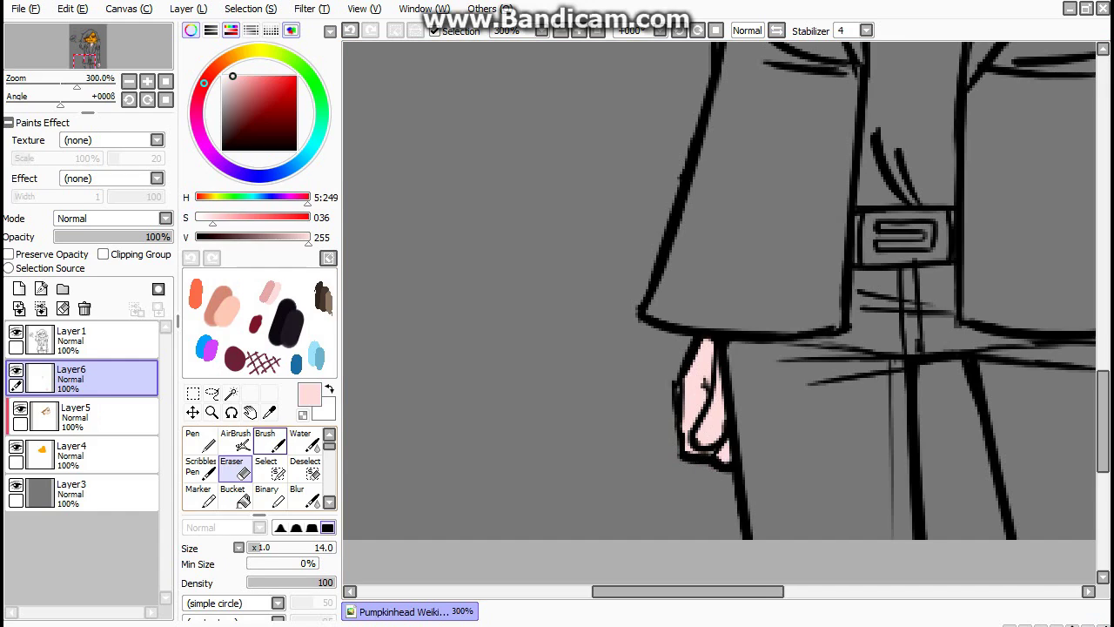
key(b)
key(ctrl+z)
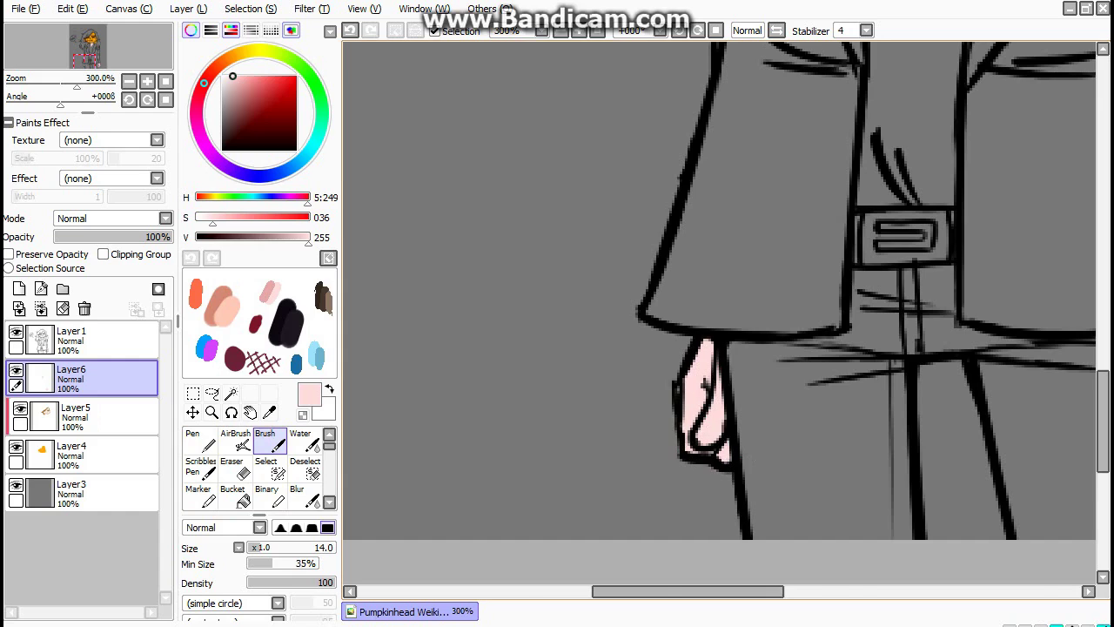
Add a clipping-group layer above the skin layer and shade the neck beneath the head in darker pink.
scroll(719, 321, up, 10)
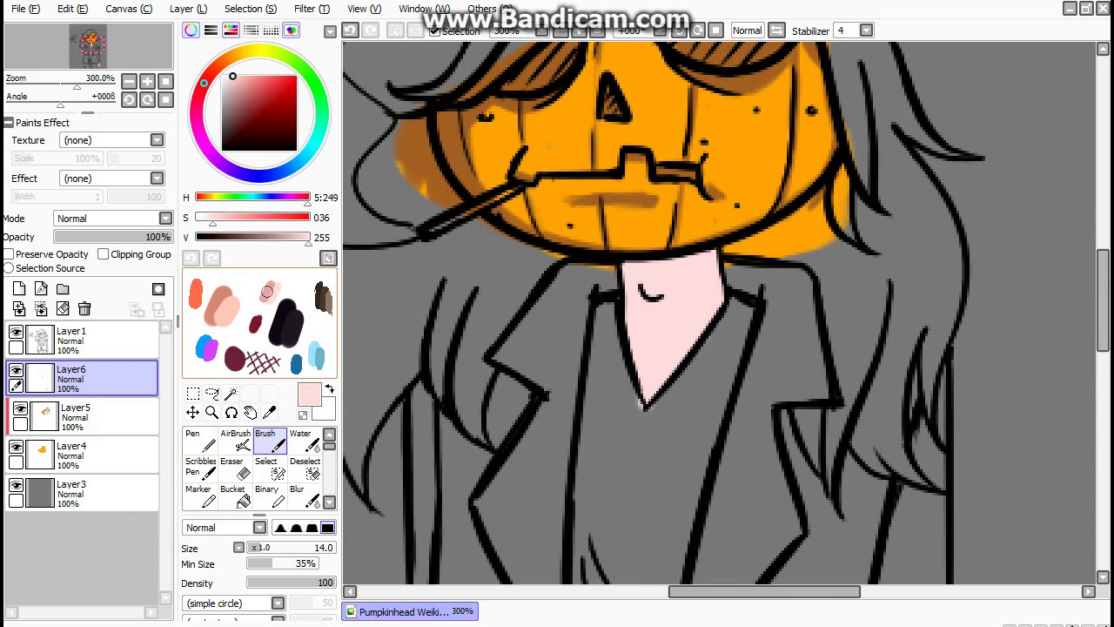
right_click(268, 291)
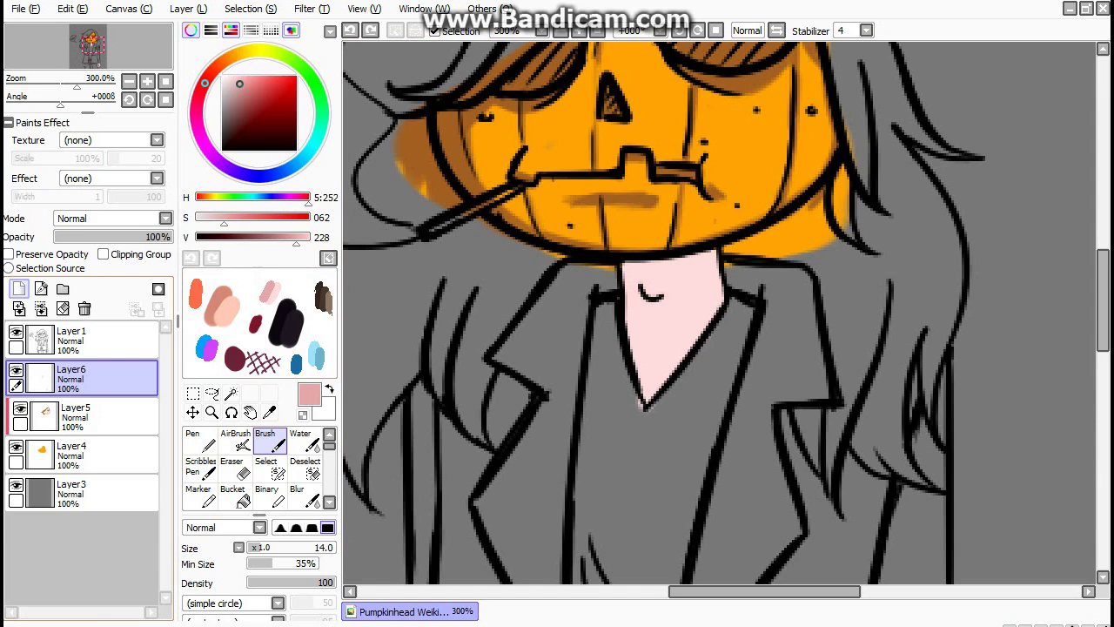
click(19, 288)
click(103, 253)
mouse_move(738, 257)
mouse_down()
mouse_move(649, 279)
mouse_move(700, 260)
mouse_move(609, 271)
mouse_up()
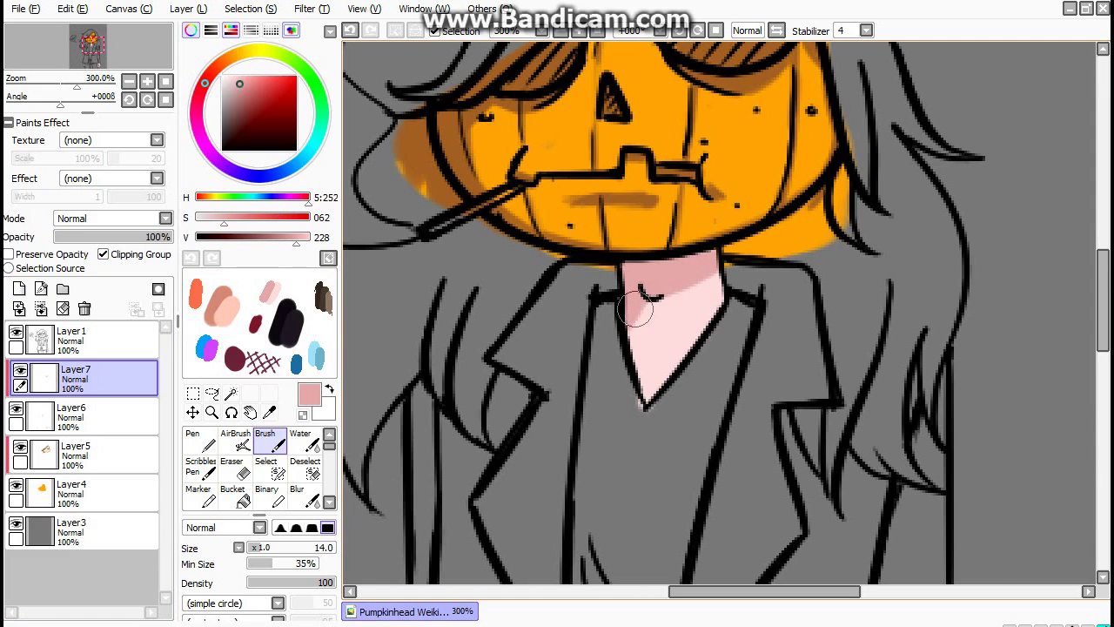
Shade both hands in darker pink below the sleeve cuffs and along the fingers, undoing unwanted strokes.
scroll(636, 309, down, 10)
drag(522, 357, 574, 405)
scroll(750, 291, right, 2)
mouse_move(971, 338)
mouse_down()
mouse_move(897, 350)
mouse_move(971, 348)
mouse_move(880, 347)
mouse_move(901, 431)
mouse_up()
key(ctrl+z)
drag(879, 361, 905, 453)
mouse_move(927, 349)
mouse_down()
mouse_move(951, 417)
mouse_move(926, 443)
mouse_move(934, 452)
mouse_move(918, 445)
mouse_move(895, 459)
mouse_move(914, 501)
mouse_move(941, 464)
mouse_move(921, 486)
mouse_up()
key(ctrl+z)
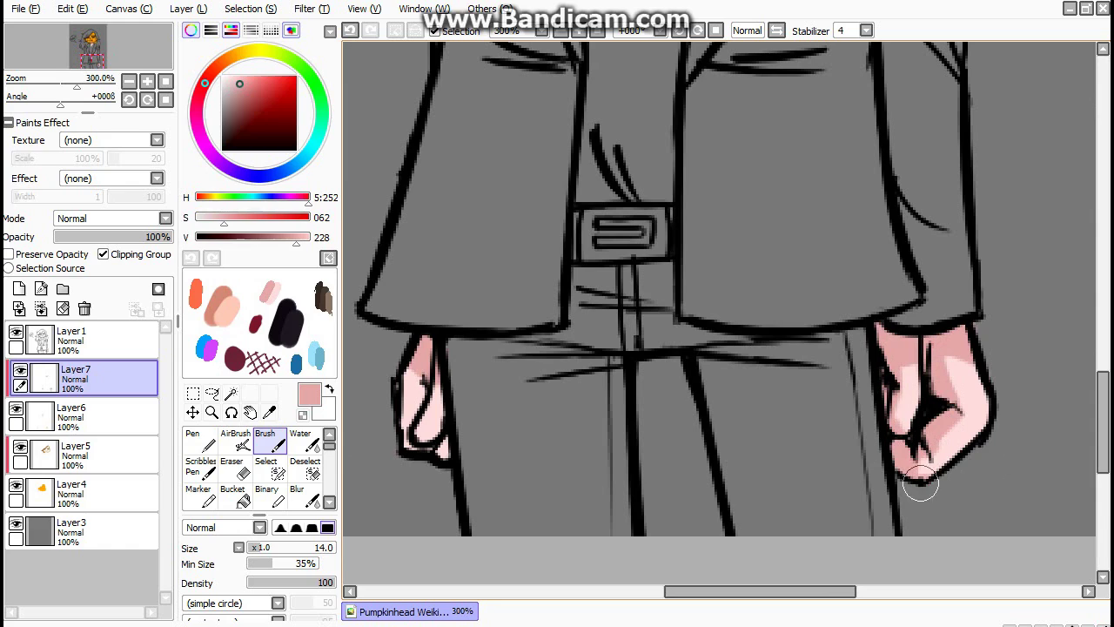
Refine the darker pink shading on the fingers of both hands, reducing the brush size to 5.
drag(447, 398, 429, 453)
key(bracketleft)
key(bracketleft)
key(bracketleft)
key(bracketleft)
key(bracketleft)
key(bracketleft)
key(bracketleft)
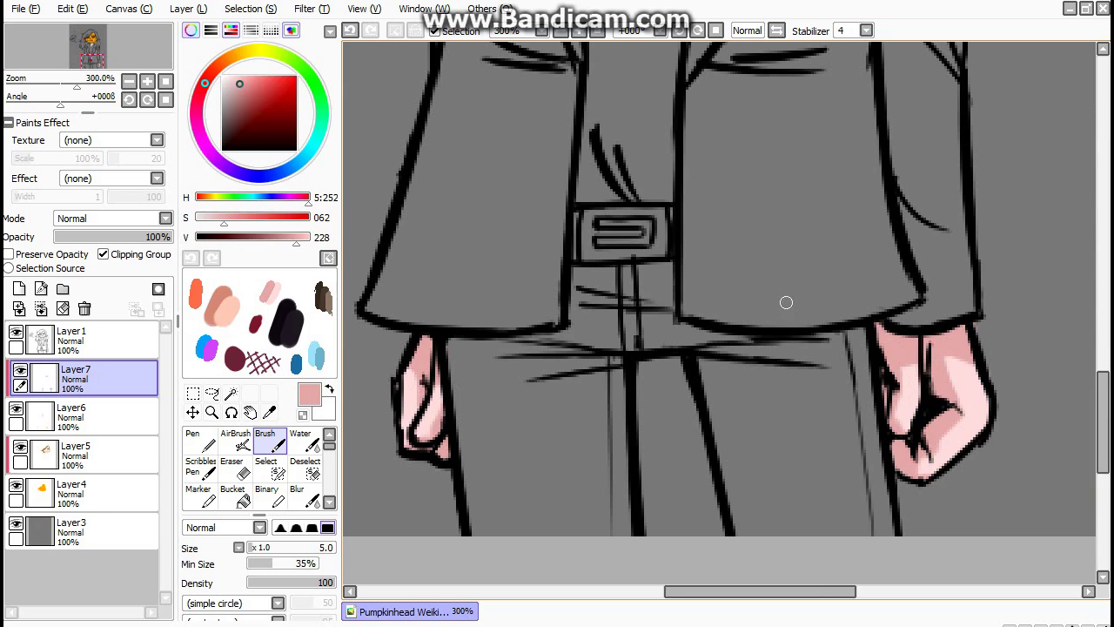
Add a new layer above the skin shading and paint the fringe bordering the pumpkin face dark brown.
scroll(539, 242, up, 10)
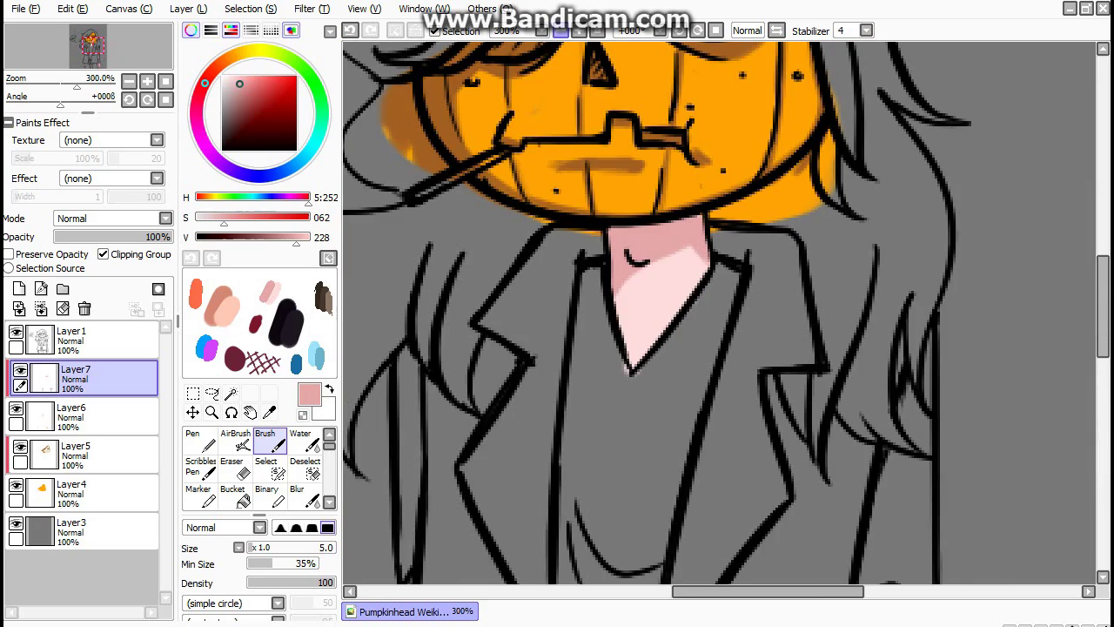
scroll(704, 261, down, 2)
click(19, 288)
scroll(609, 261, up, 2)
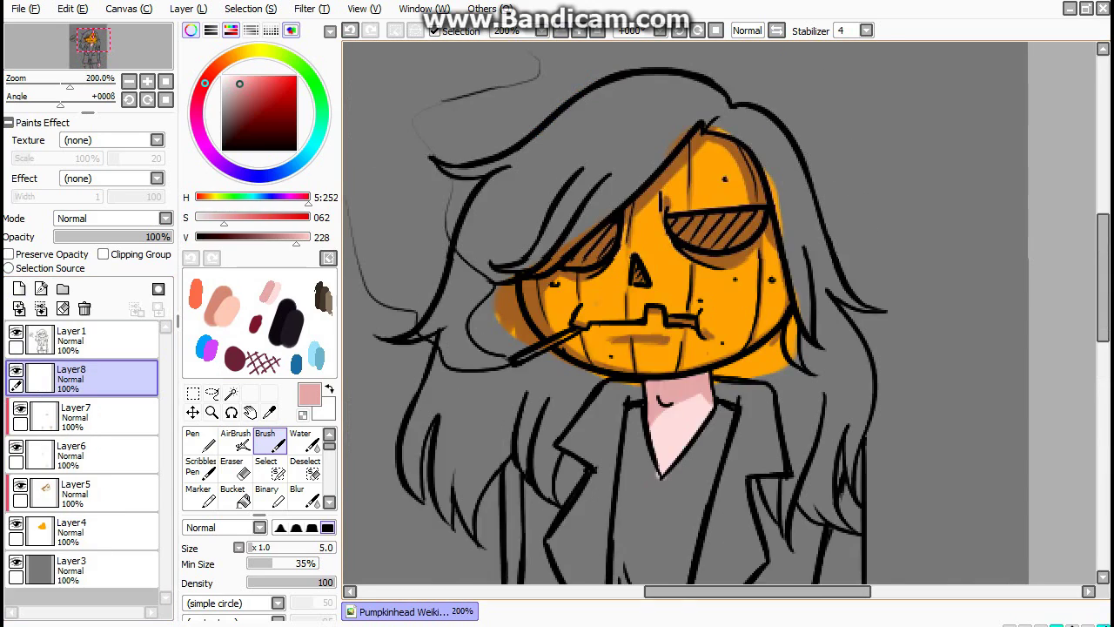
scroll(609, 262, up, 5)
drag(609, 261, 630, 280)
click(322, 299)
mouse_move(722, 193)
mouse_down()
mouse_move(637, 302)
mouse_move(643, 326)
mouse_move(716, 226)
mouse_move(670, 212)
mouse_move(613, 237)
mouse_up()
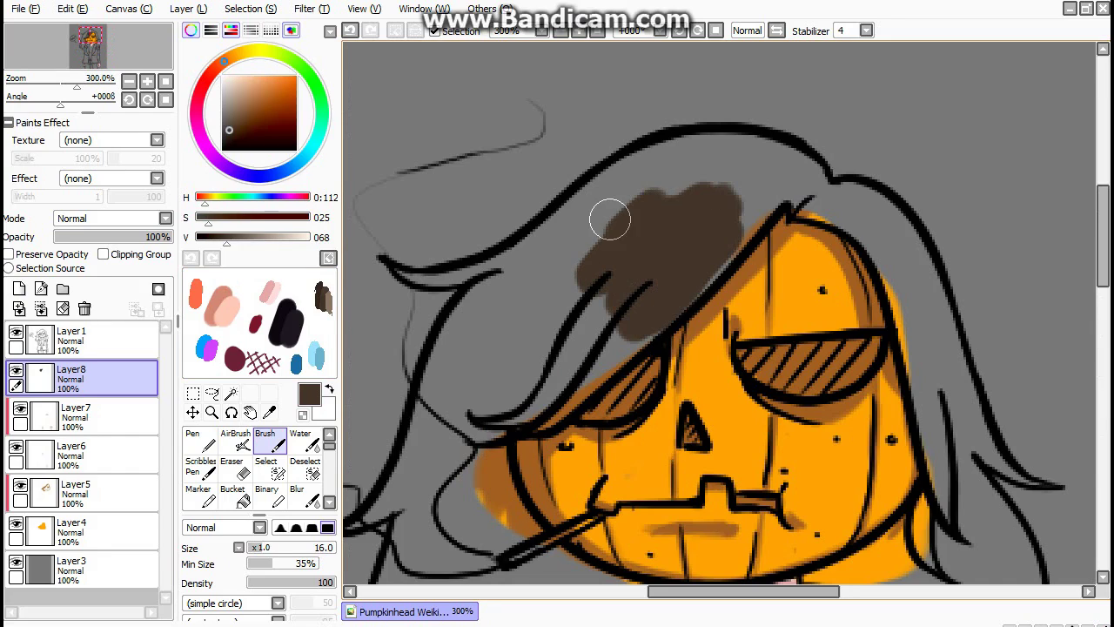
key(ctrl+z)
key(ctrl+z)
mouse_move(671, 296)
mouse_down()
mouse_move(739, 189)
mouse_move(691, 274)
mouse_move(691, 257)
mouse_move(687, 278)
mouse_move(647, 316)
mouse_move(537, 406)
mouse_move(490, 407)
mouse_move(530, 386)
mouse_move(521, 323)
mouse_up()
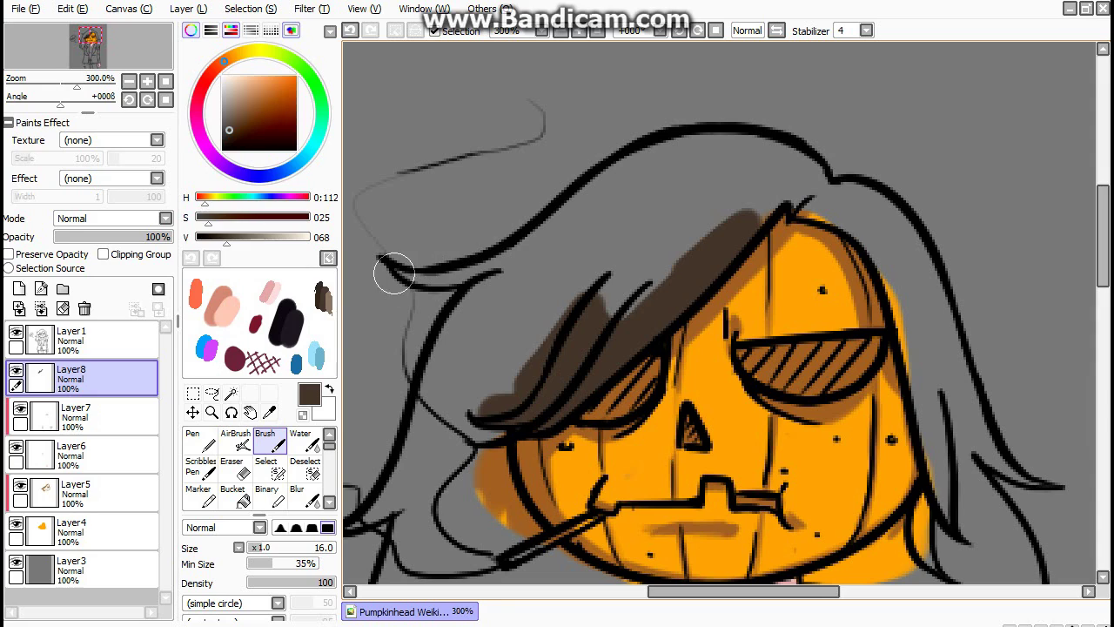
Paint dark brown along the inside of the upper hair outline and around the parting.
mouse_move(414, 273)
mouse_down()
mouse_move(507, 252)
mouse_move(489, 270)
mouse_move(520, 282)
mouse_move(544, 223)
mouse_move(611, 189)
mouse_move(626, 164)
mouse_move(692, 142)
mouse_move(793, 158)
mouse_move(774, 141)
mouse_move(818, 180)
mouse_up()
key(bracketright)
key(bracketleft)
mouse_move(836, 224)
mouse_down()
mouse_move(797, 208)
mouse_move(800, 192)
mouse_move(779, 220)
mouse_up()
Paint the hair strands from the parting down the right side of the head dark brown.
mouse_move(870, 196)
mouse_down()
mouse_move(841, 190)
mouse_move(871, 196)
mouse_move(912, 234)
mouse_up()
drag(948, 276, 892, 232)
key(e)
key(b)
drag(858, 199, 888, 269)
key(ctrl+z)
drag(856, 192, 910, 348)
mouse_move(766, 166)
mouse_down()
mouse_move(684, 130)
mouse_move(749, 185)
mouse_move(779, 257)
mouse_move(785, 374)
mouse_move(809, 470)
mouse_up()
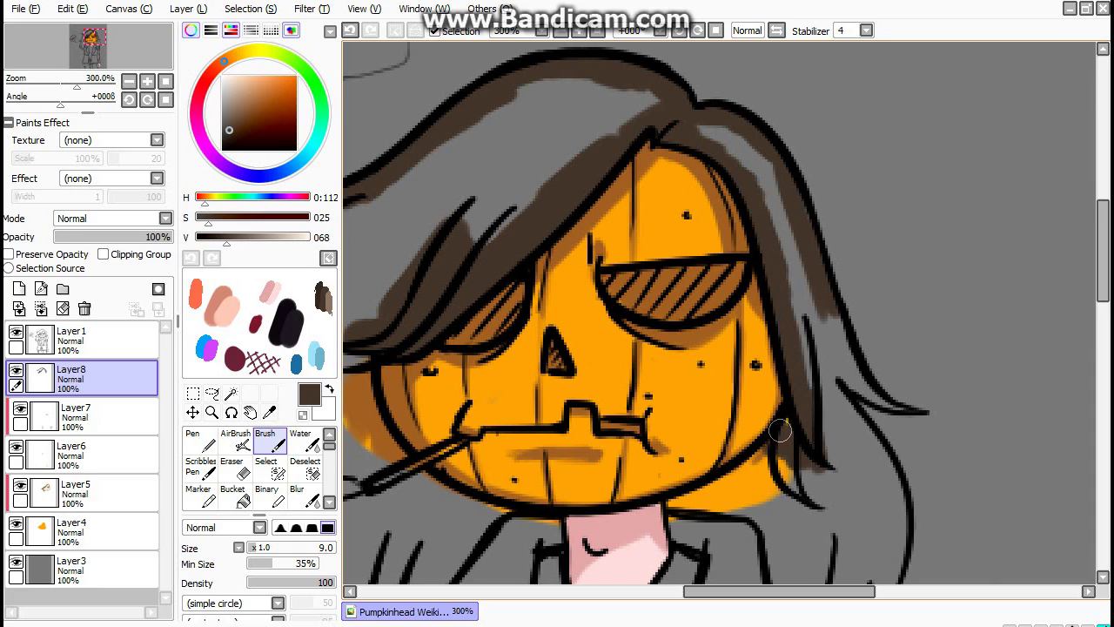
Cover the orange overspill beside the jaw with dark brown and fill the remaining gaps in the right-hand hair strands.
drag(779, 436, 779, 382)
mouse_move(704, 427)
mouse_down()
mouse_move(690, 444)
mouse_move(766, 409)
mouse_move(710, 457)
mouse_move(786, 453)
mouse_move(757, 463)
mouse_move(771, 420)
mouse_up()
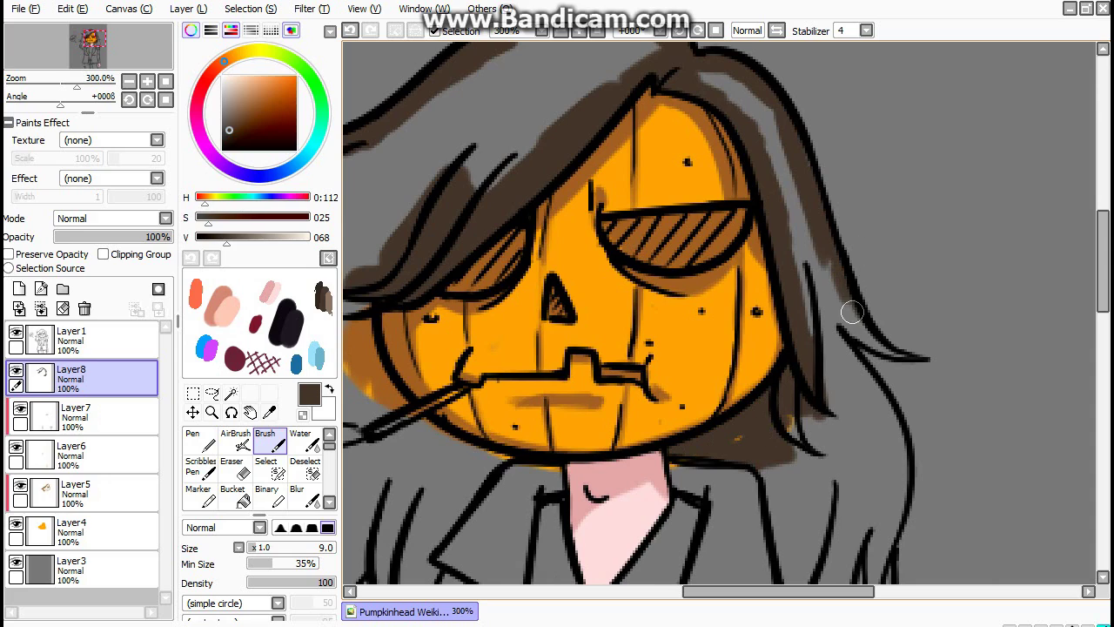
key(bracketleft)
key(bracketleft)
key(bracketleft)
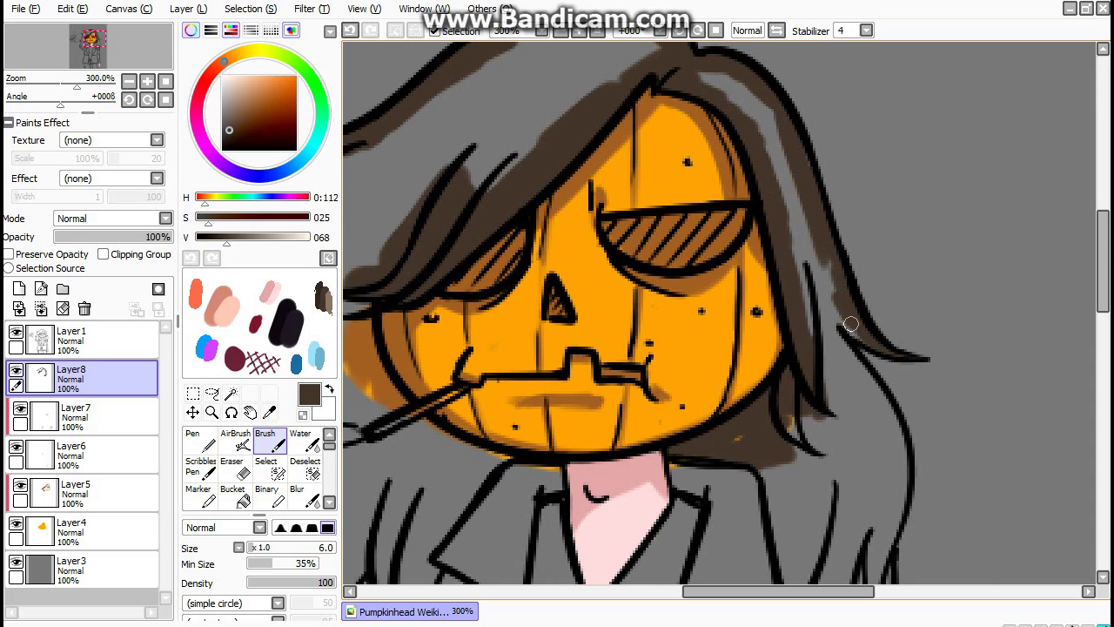
key(g)
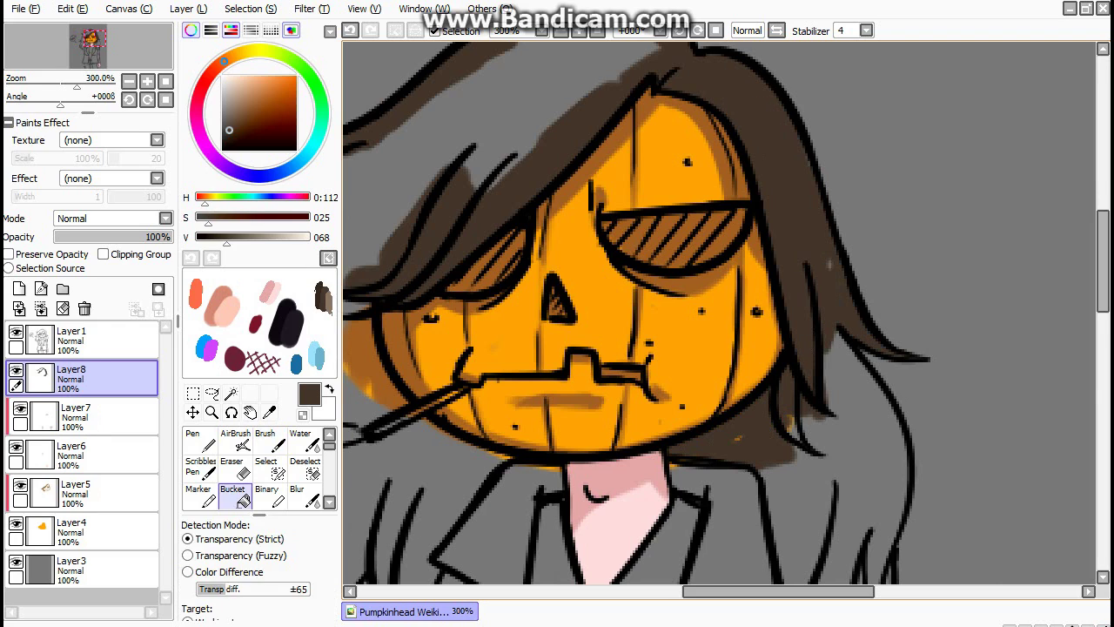
Fill the large fringe with dark brown and extend the color down the outer left strand.
key(b)
scroll(729, 115, down, 2)
mouse_move(723, 165)
mouse_down()
mouse_move(685, 179)
mouse_move(590, 179)
mouse_move(540, 243)
mouse_up()
scroll(679, 209, up, 2)
mouse_move(680, 209)
mouse_down()
mouse_move(601, 222)
mouse_move(565, 217)
mouse_move(572, 203)
mouse_move(505, 236)
mouse_move(530, 218)
mouse_move(527, 298)
mouse_move(558, 292)
mouse_move(681, 172)
mouse_up()
drag(505, 344, 566, 229)
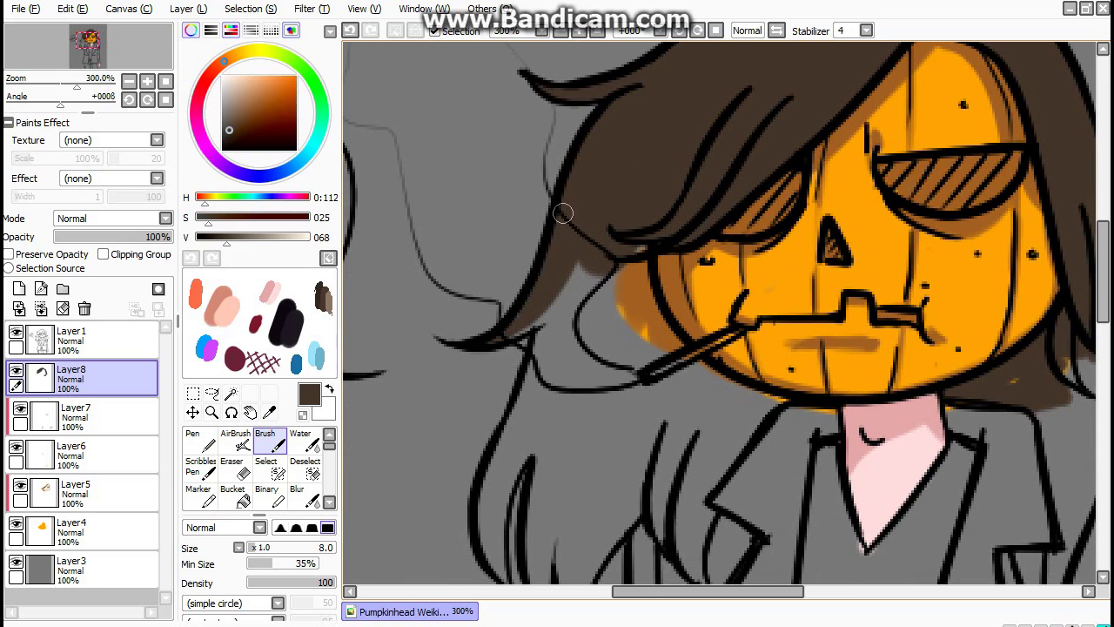
Paint dark brown along the lower left hair strands, from beside the smoke line down to the strand tips.
mouse_move(506, 332)
mouse_down()
mouse_move(566, 300)
mouse_move(648, 280)
mouse_move(603, 273)
mouse_move(601, 327)
mouse_move(719, 376)
mouse_move(726, 341)
mouse_up()
drag(513, 255, 449, 380)
mouse_move(449, 374)
mouse_down()
mouse_move(455, 316)
mouse_move(446, 416)
mouse_up()
mouse_move(447, 467)
mouse_down()
mouse_move(442, 374)
mouse_move(465, 288)
mouse_move(488, 503)
mouse_move(488, 340)
mouse_move(512, 374)
mouse_up()
mouse_move(503, 435)
mouse_down()
mouse_move(523, 510)
mouse_move(550, 430)
mouse_move(569, 426)
mouse_move(592, 383)
mouse_move(619, 391)
mouse_move(586, 388)
mouse_move(565, 406)
mouse_move(590, 389)
mouse_move(645, 463)
mouse_move(644, 411)
mouse_up()
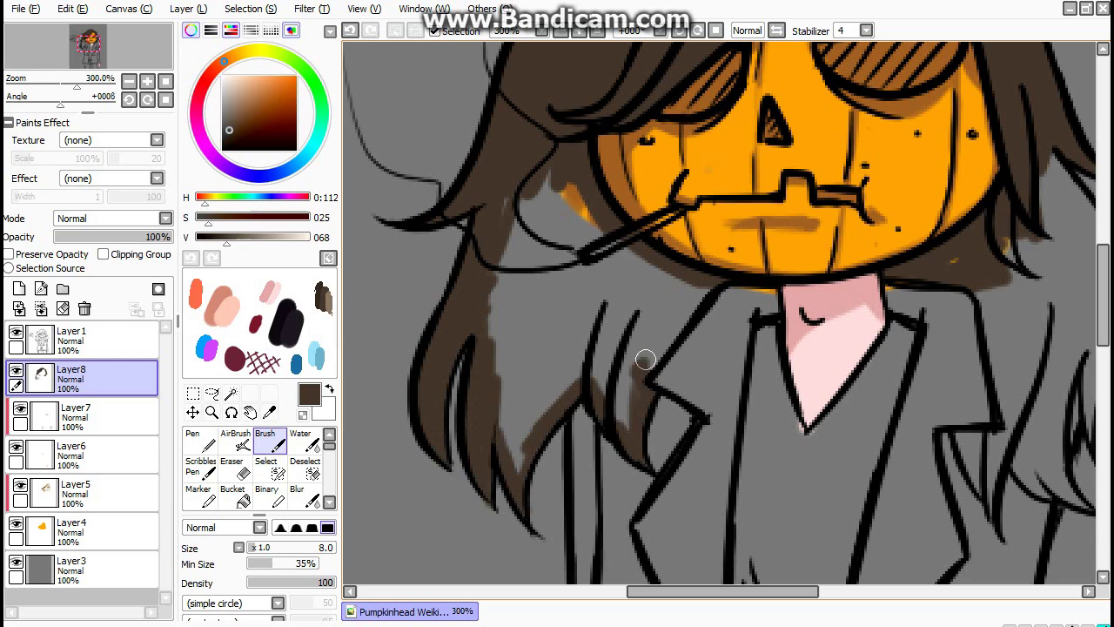
Paint dark brown along the left jacket collar edge and fill the remaining interior of the left-hand hair.
drag(645, 359, 695, 296)
key(ctrl+z)
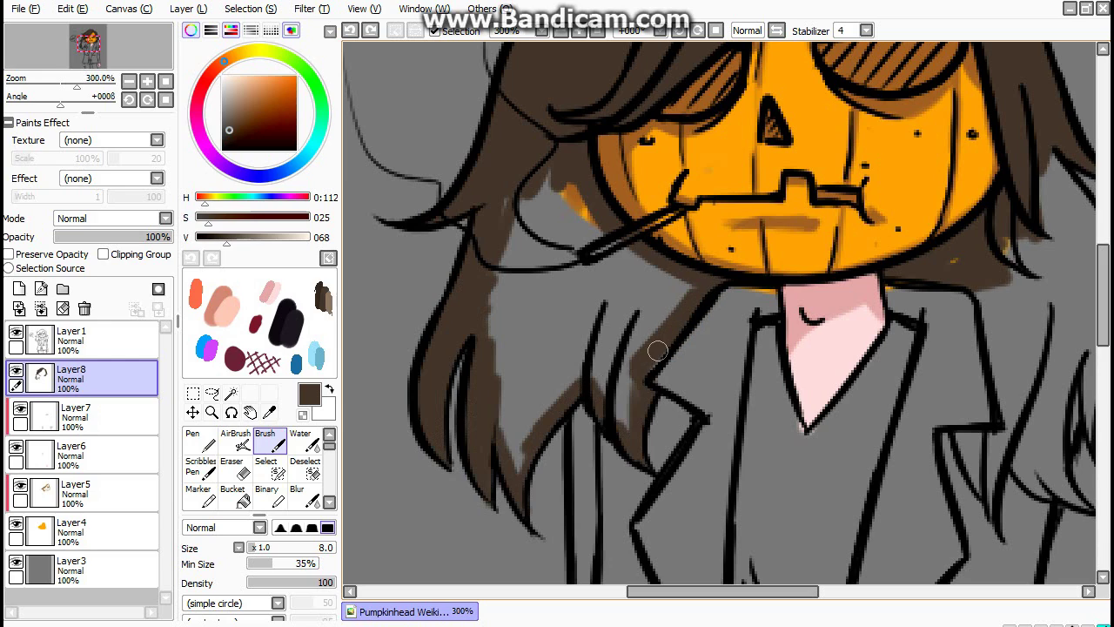
click(607, 288)
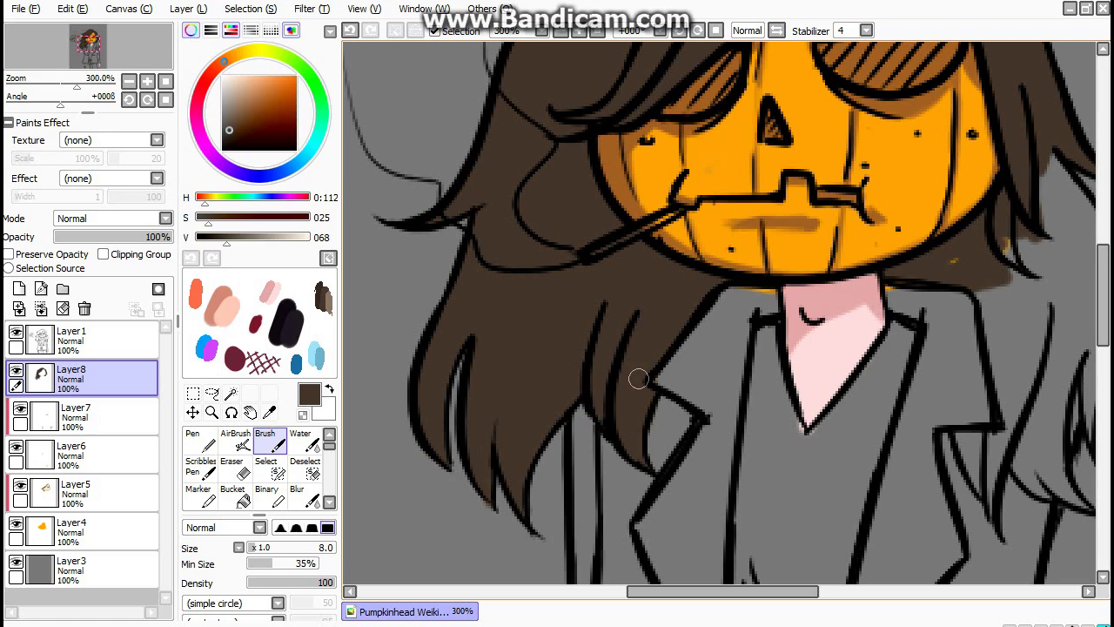
Paint dark brown inside the outer contour of the right-hand hair and down its inner strands to the tips.
drag(701, 289, 435, 306)
mouse_move(770, 155)
mouse_down()
mouse_move(796, 212)
mouse_move(827, 240)
mouse_up()
drag(846, 315, 823, 420)
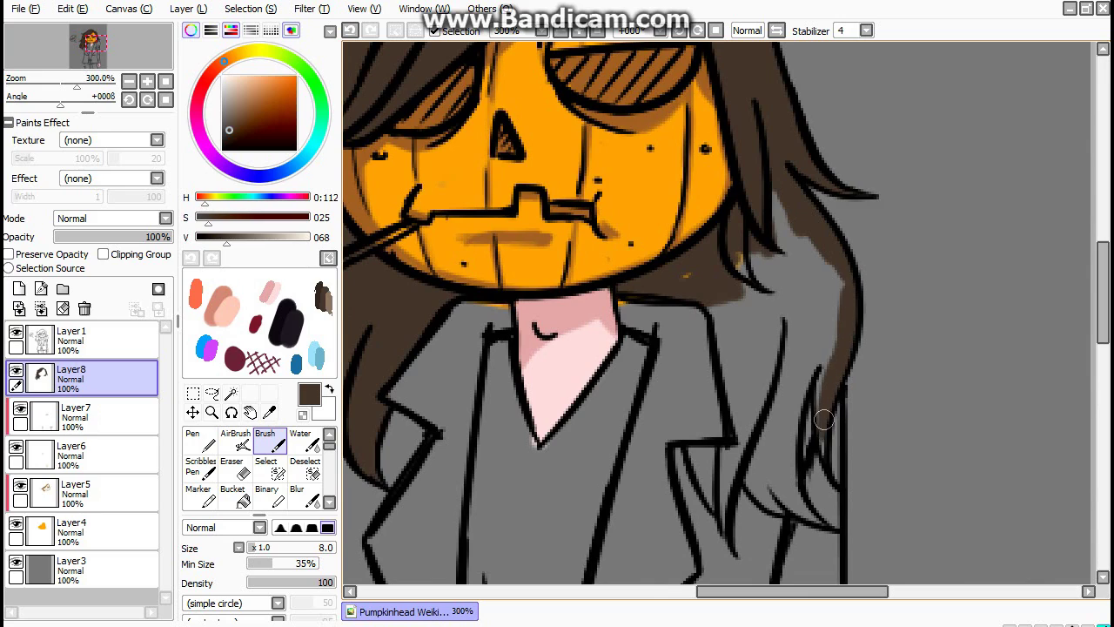
drag(821, 359, 795, 442)
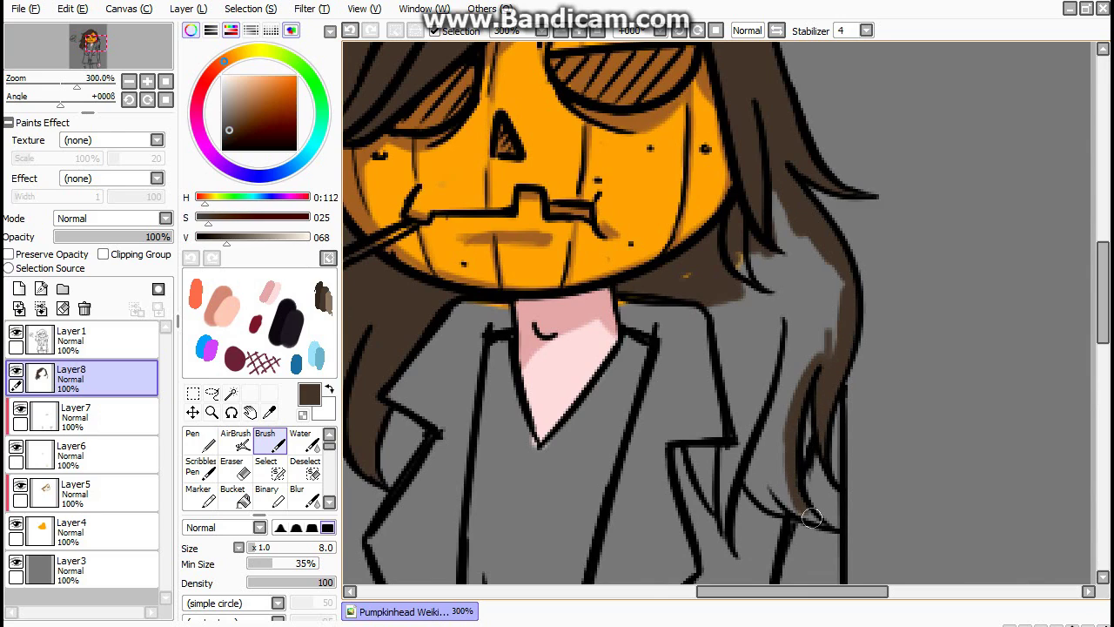
key(ctrl+z)
drag(794, 492, 822, 526)
Fill the rest of the right-hand hair with dark brown, from the jaw to the strand tips beside the lapel.
key(bracketleft)
key(bracketleft)
key(bracketleft)
mouse_move(712, 458)
mouse_down()
mouse_move(664, 339)
mouse_move(705, 338)
mouse_up()
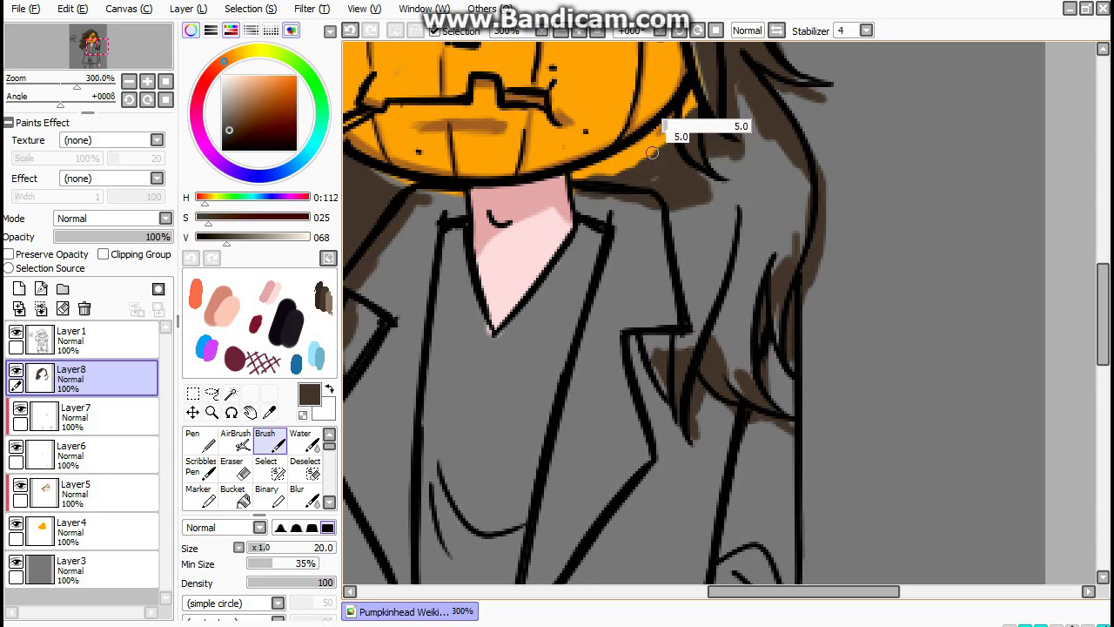
mouse_move(696, 148)
mouse_down()
mouse_move(688, 166)
mouse_move(699, 244)
mouse_move(738, 335)
mouse_move(719, 341)
mouse_up()
key(ctrl+z)
mouse_move(739, 224)
mouse_down()
mouse_move(719, 316)
mouse_move(702, 203)
mouse_move(641, 157)
mouse_move(725, 154)
mouse_move(734, 92)
mouse_move(776, 194)
mouse_move(735, 258)
mouse_move(784, 449)
mouse_move(985, 462)
mouse_up()
scroll(718, 314, down, 2)
Add a new layer clipped to the hair base layer and choose a darker brown for shading.
click(19, 288)
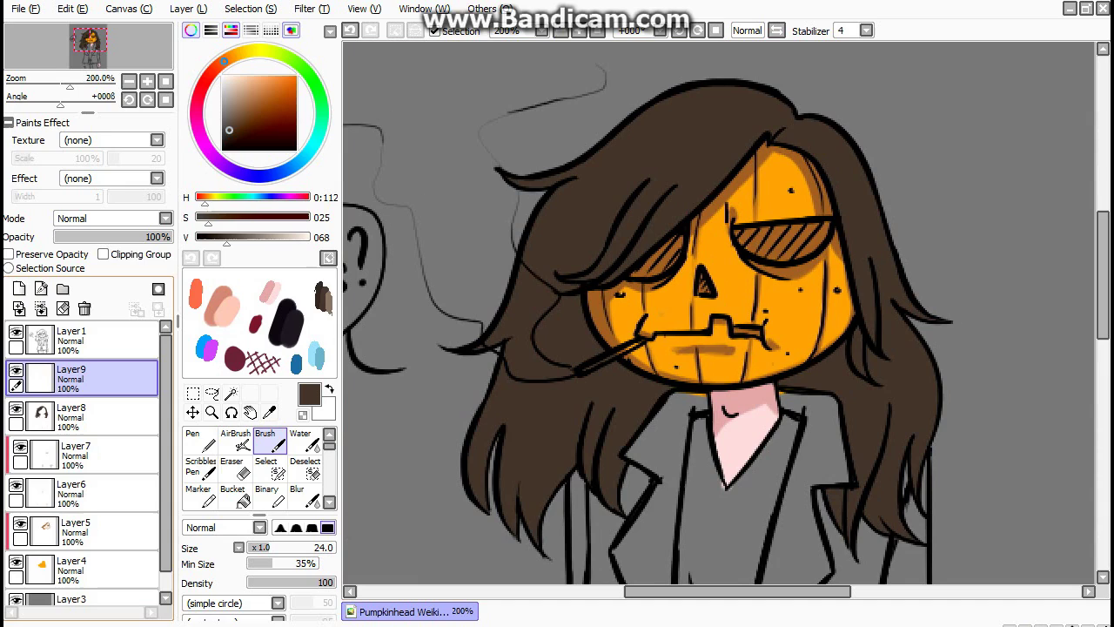
click(103, 254)
click(228, 135)
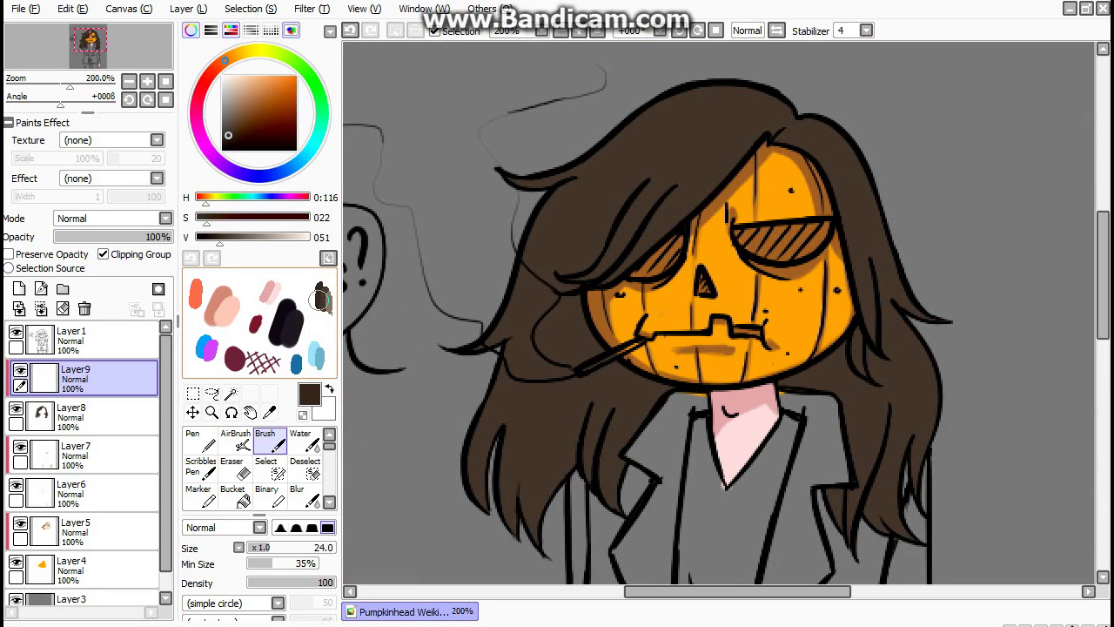
Paint darker brown shadows on the hair beneath the head, on both sides of the neck and collar.
drag(611, 436, 657, 364)
scroll(618, 275, down, 1)
scroll(619, 274, right, 1)
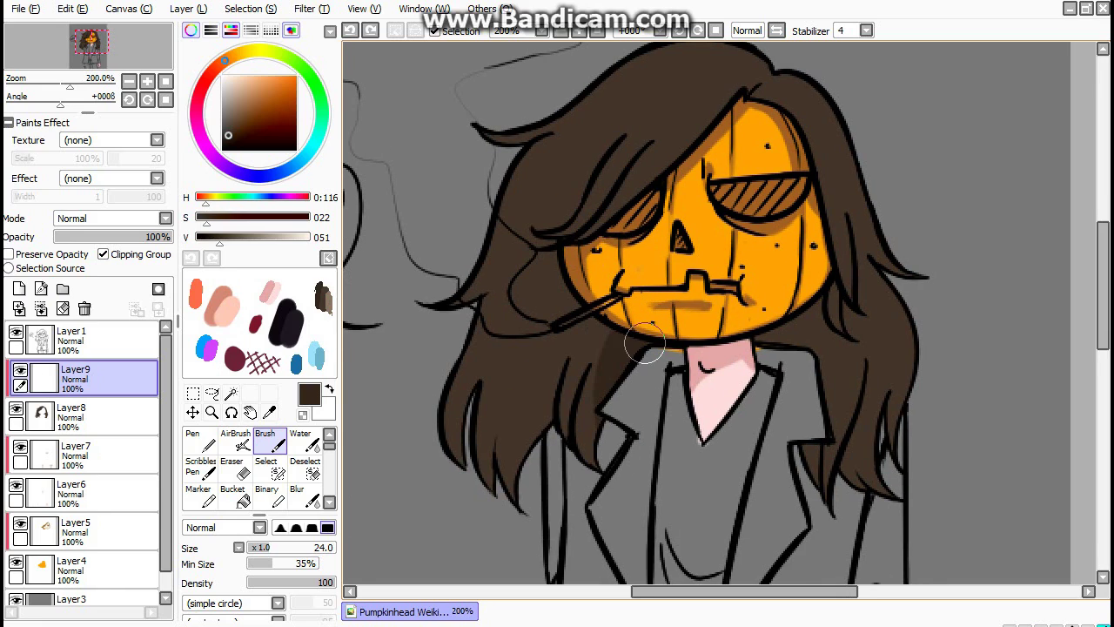
drag(600, 324, 592, 419)
mouse_move(803, 328)
mouse_down()
mouse_move(765, 415)
mouse_move(778, 345)
mouse_move(800, 308)
mouse_move(813, 340)
mouse_move(804, 417)
mouse_up()
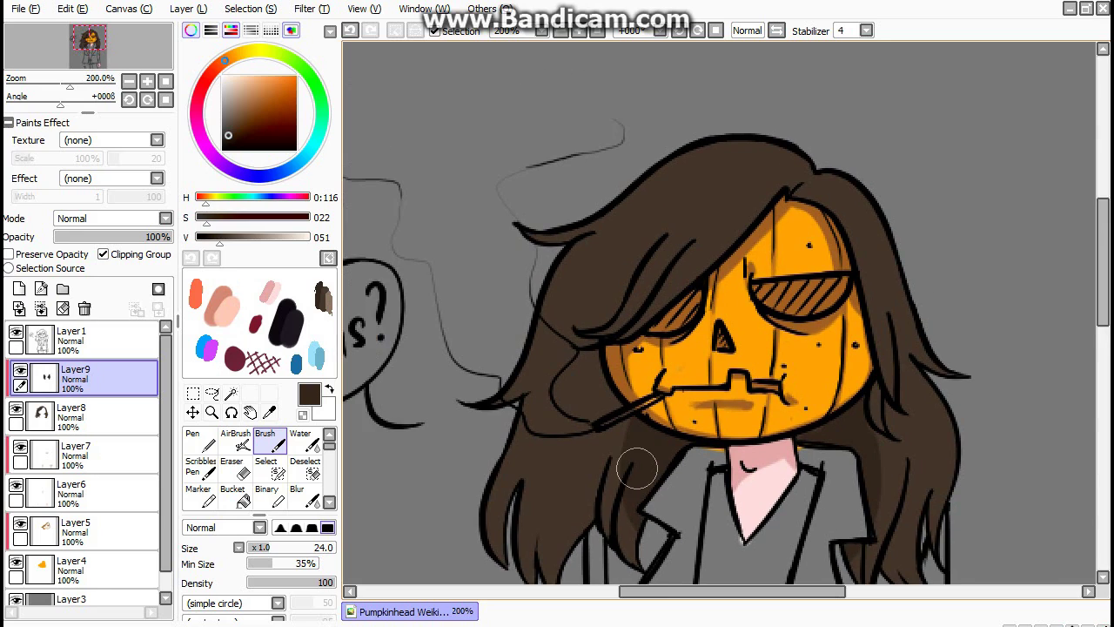
drag(601, 348, 588, 414)
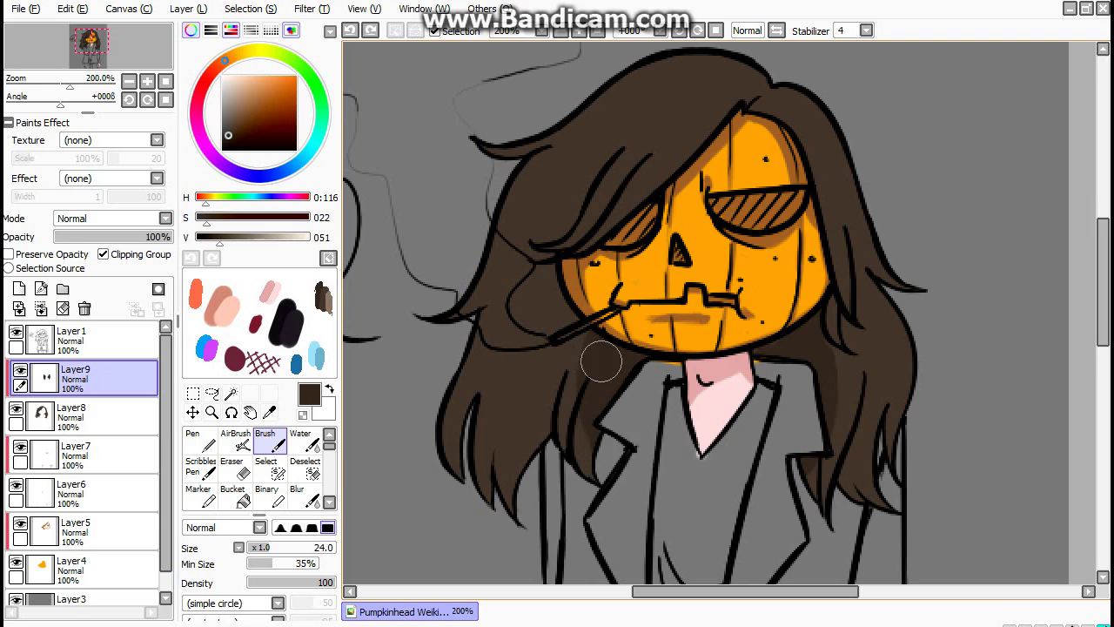
Shade the hair at the parting and along the lower edge of the fringe with the darker brown.
key(Home)
drag(769, 218, 782, 178)
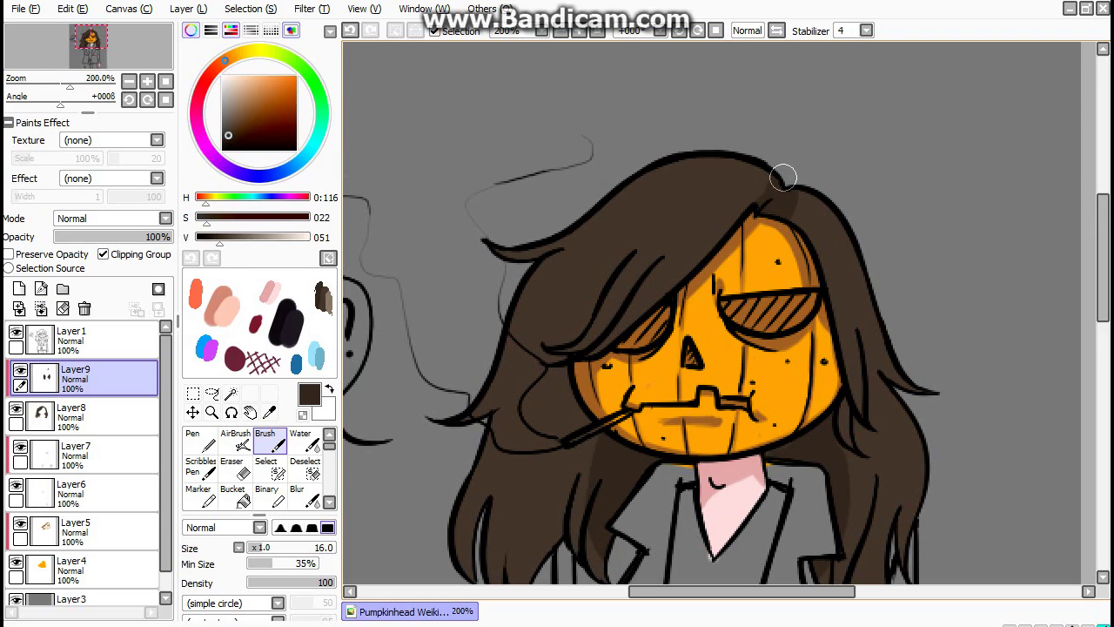
key(ctrl+z)
drag(662, 298, 598, 337)
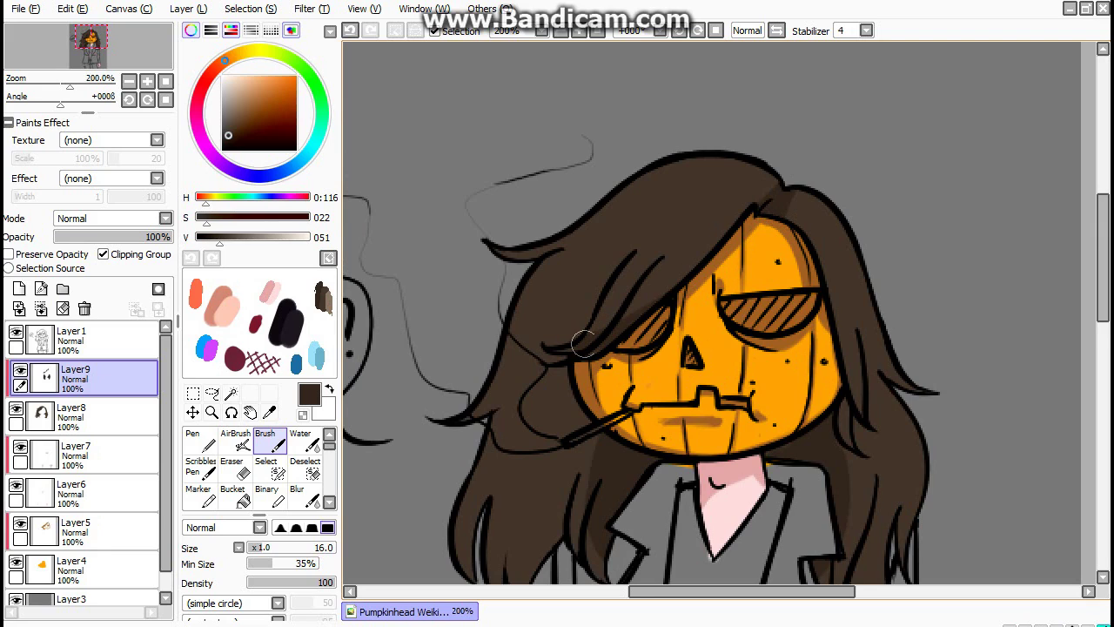
Add darker brown shading to the tips of the lower hair strands.
scroll(504, 358, down, 2)
mouse_move(474, 520)
mouse_down()
mouse_move(476, 491)
mouse_move(510, 511)
mouse_move(543, 558)
mouse_up()
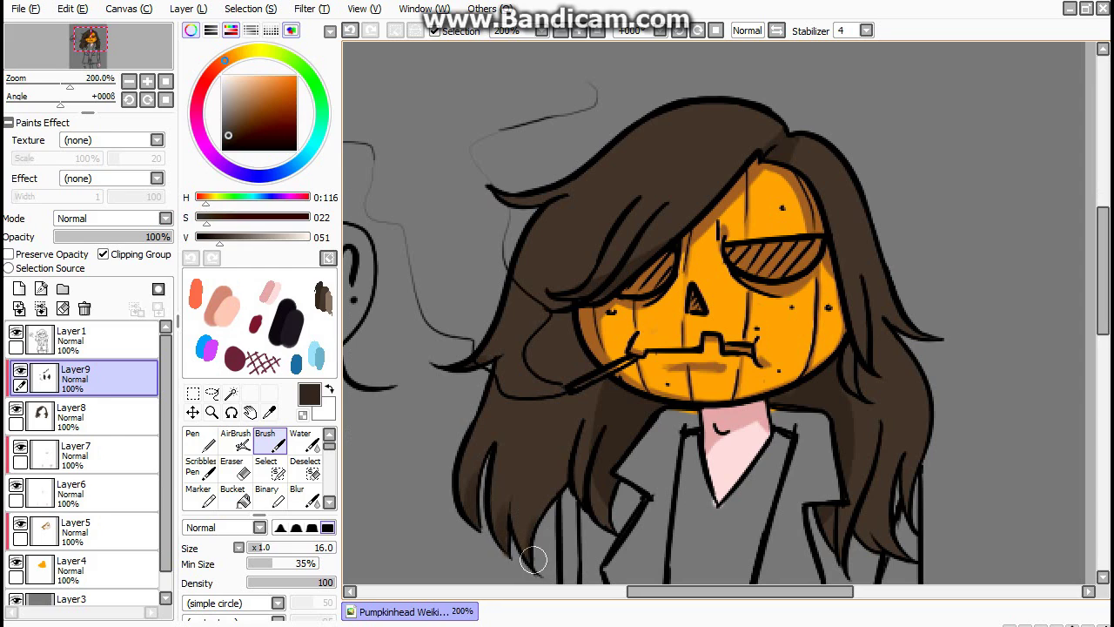
scroll(716, 444, down, 1)
key(ctrl+z)
click(579, 471)
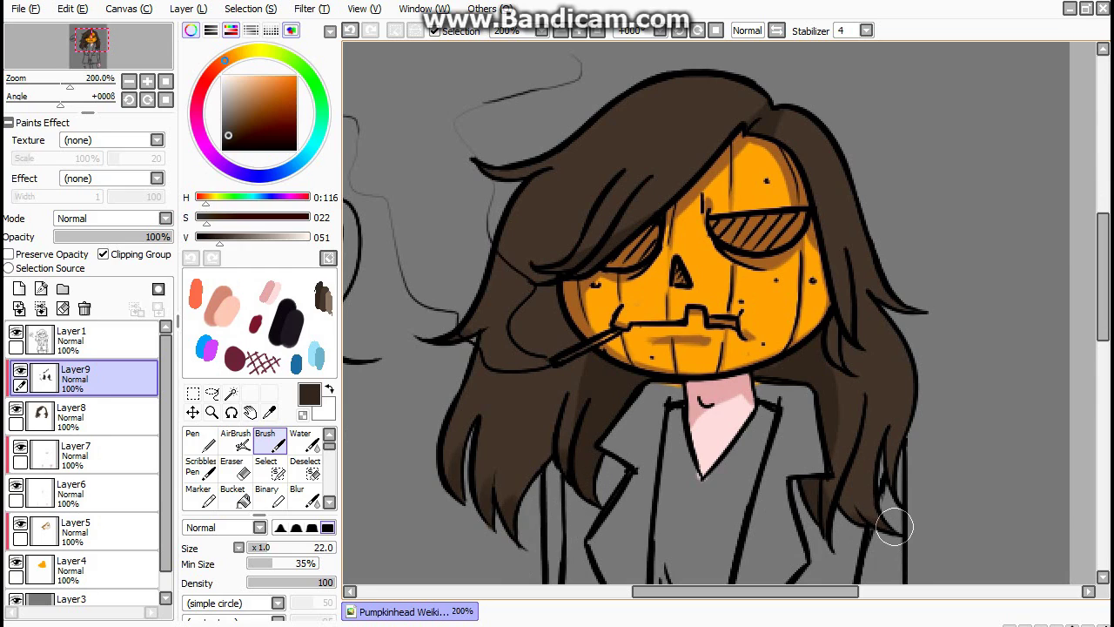
Touch up the shading on the right strands and darken the hair under the fringe and beside the left cheek.
key(ctrl+z)
drag(894, 526, 896, 514)
key(ctrl+z)
key(e)
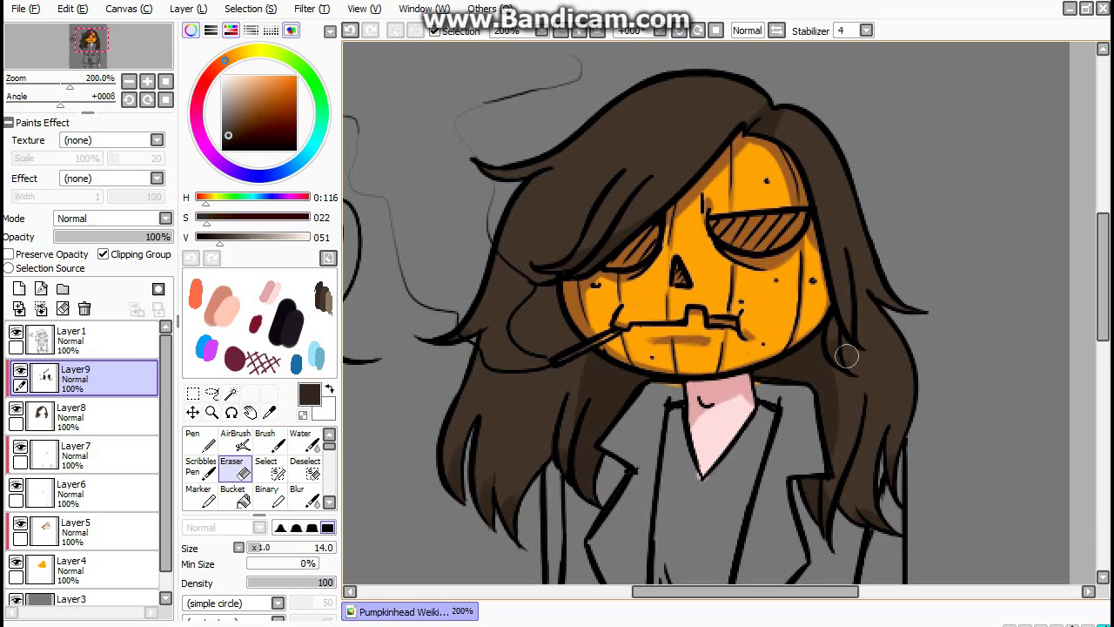
key(b)
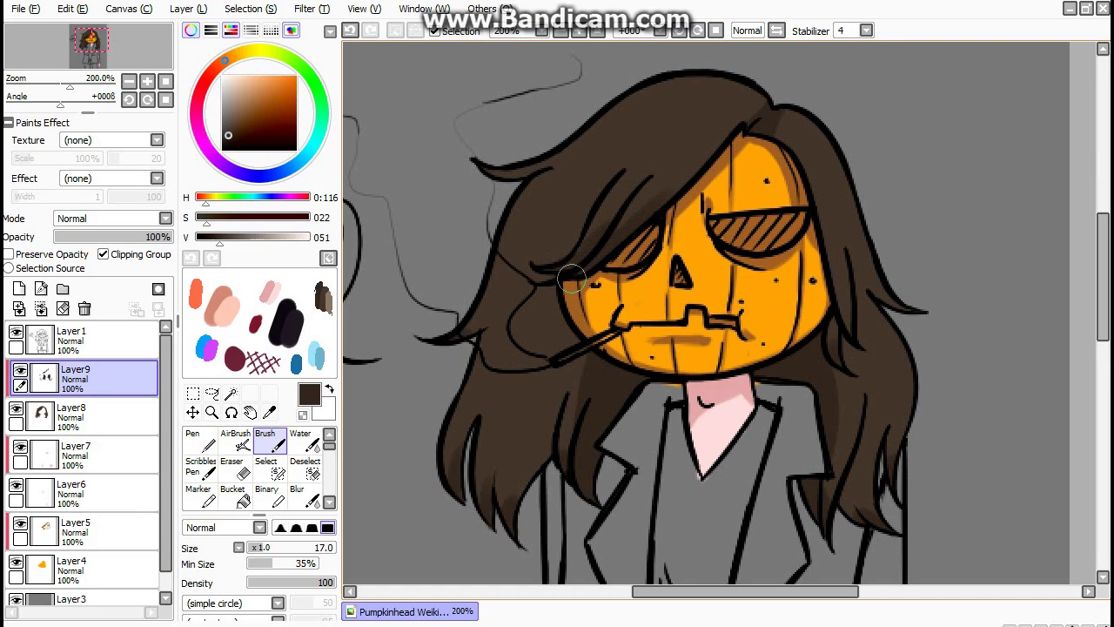
mouse_move(558, 280)
mouse_down()
mouse_move(621, 354)
mouse_move(558, 285)
mouse_up()
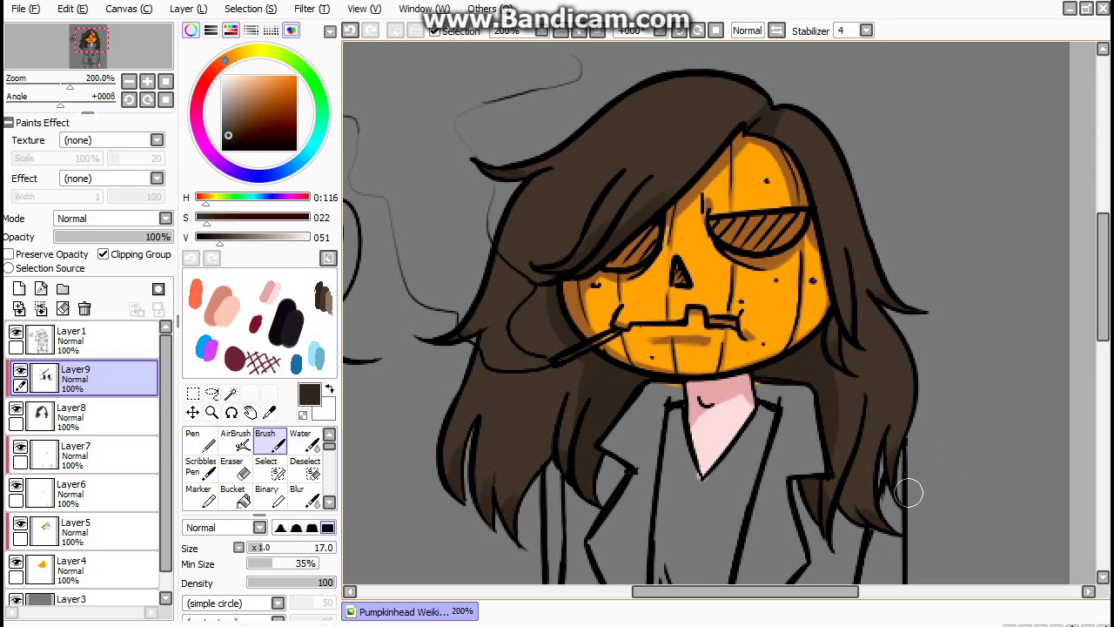
scroll(822, 366, up, 2)
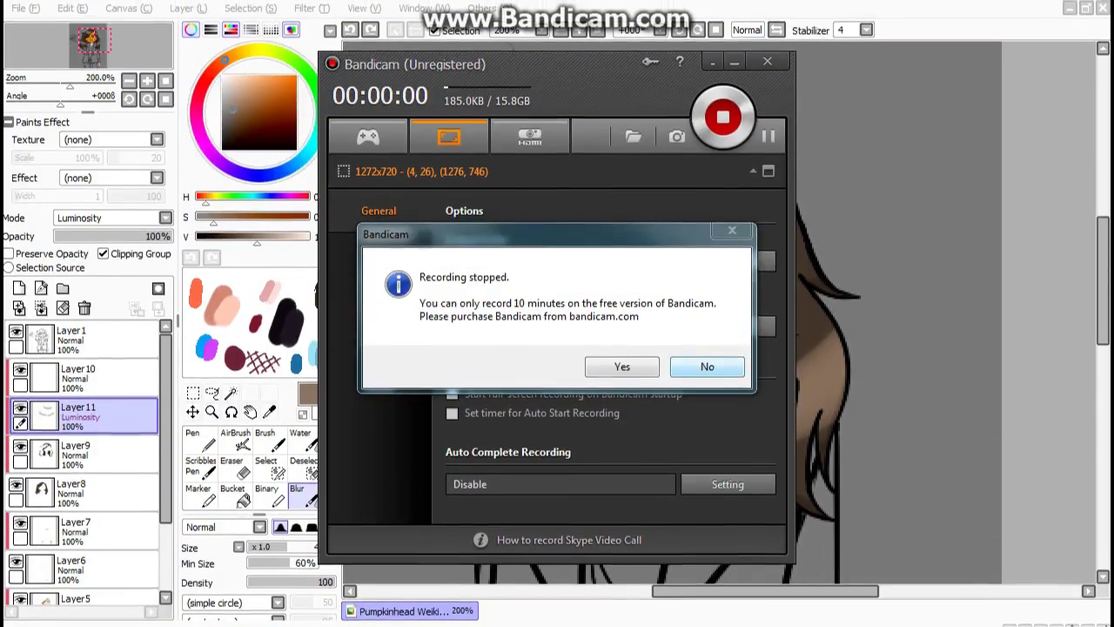
Dismiss the recording notice and blur the edges of the Layer11 highlight across the fringe and lower strands.
key(Escape)
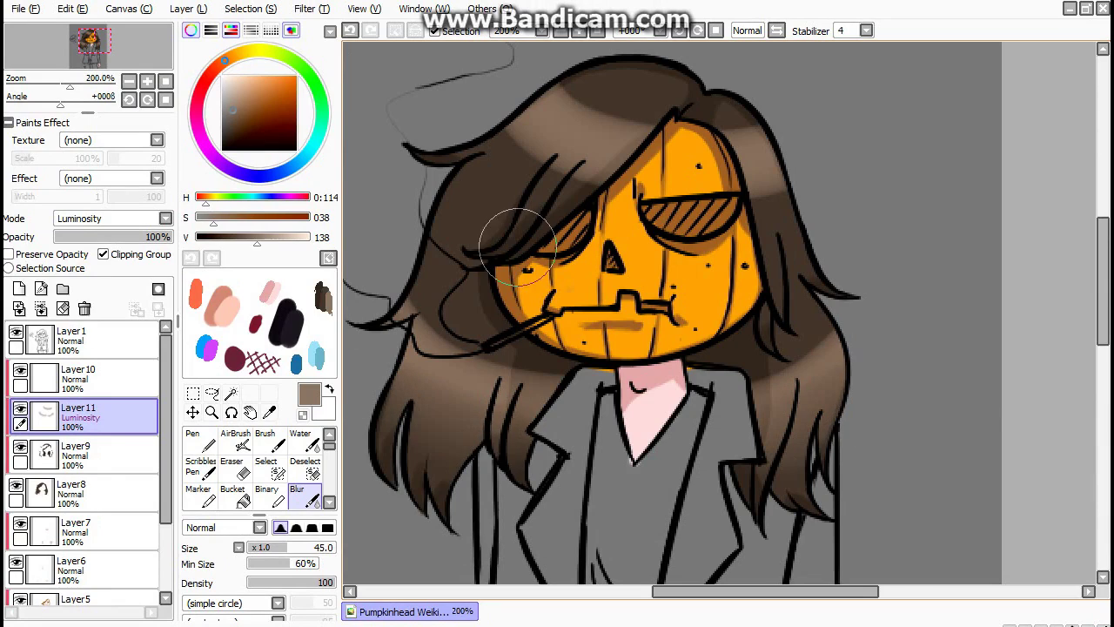
drag(544, 139, 574, 143)
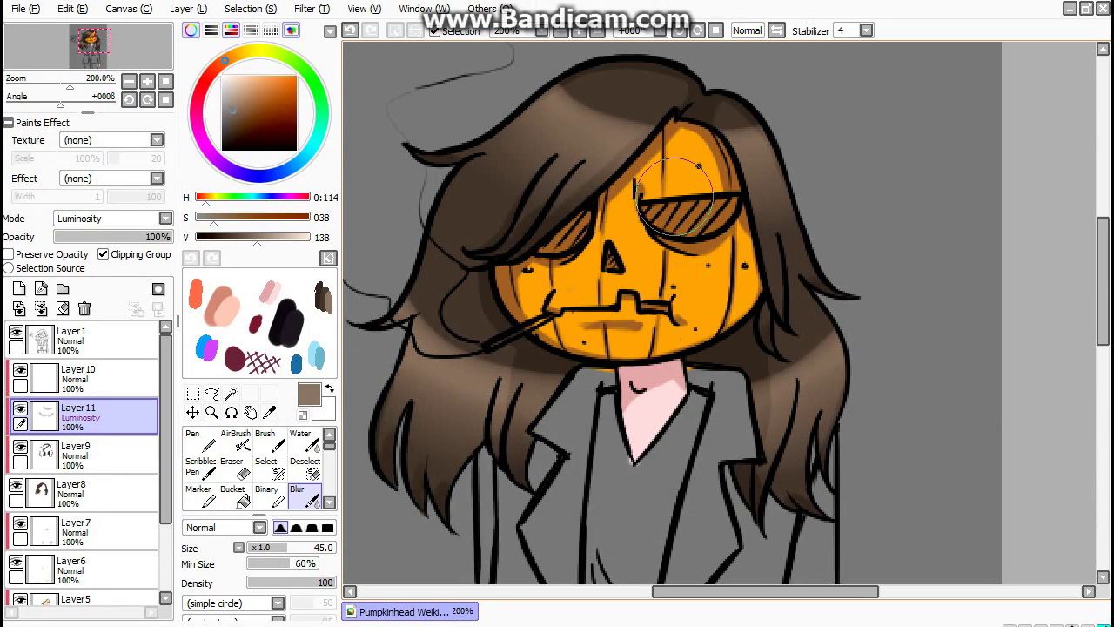
drag(410, 374, 498, 411)
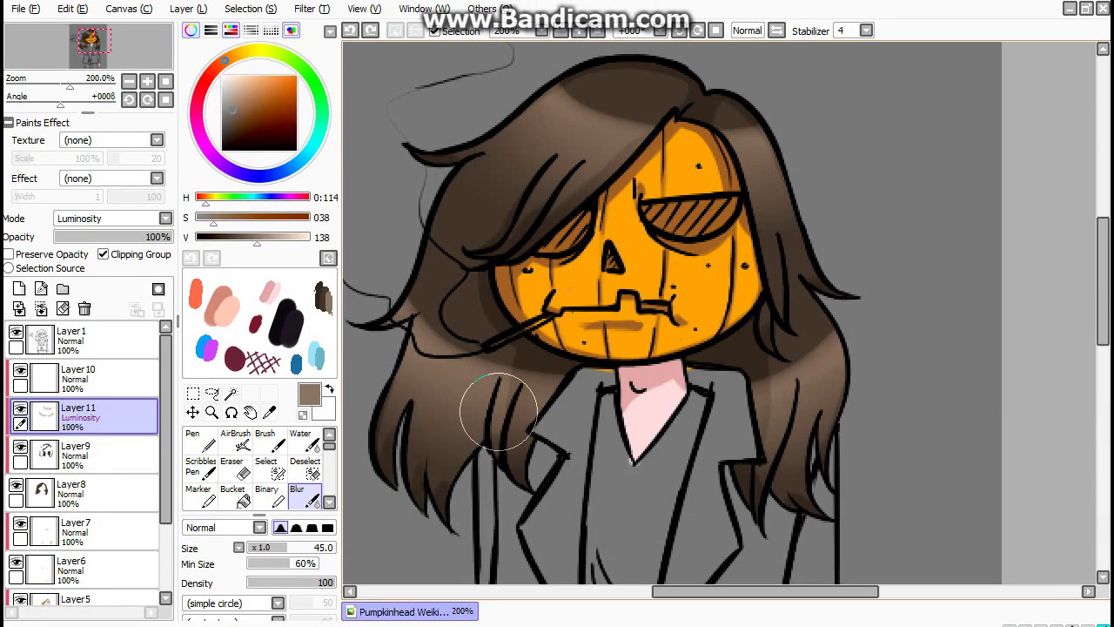
key(ctrl+z)
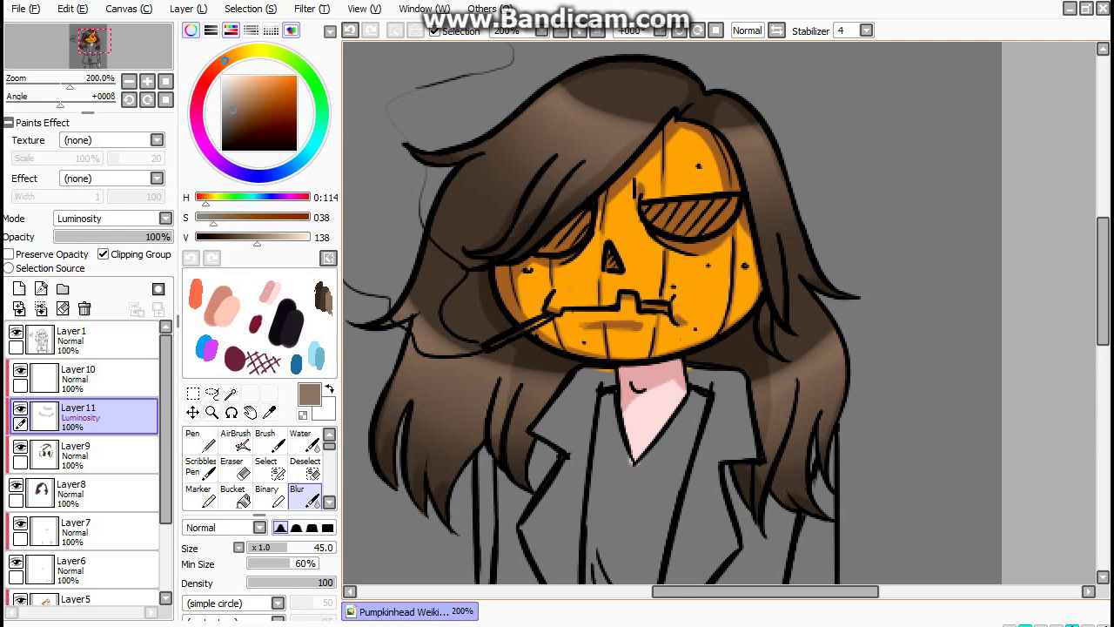
key(ctrl+y)
key(ctrl+z)
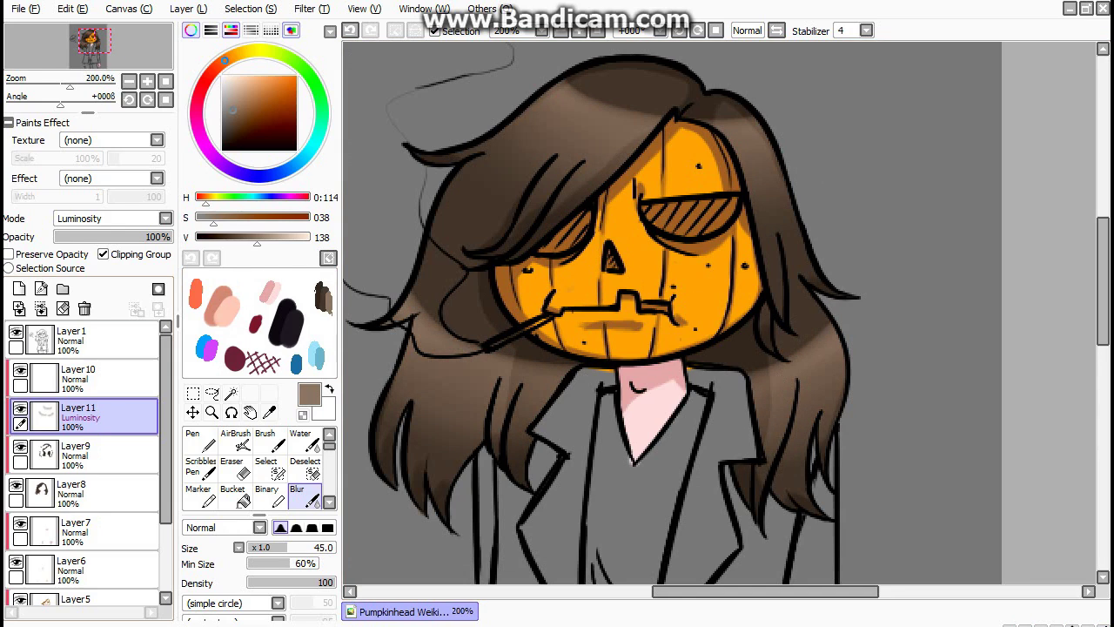
Set the blending mode of Layer10 to Luminosity and choose the Brush tool for highlights.
click(78, 375)
click(265, 439)
click(109, 219)
click(87, 286)
Paint lighter highlight streaks across the top and lower bands of the hair and blur their ends.
drag(565, 83, 518, 131)
key(ctrl+z)
mouse_move(579, 70)
mouse_down()
mouse_move(574, 100)
mouse_move(647, 128)
mouse_move(568, 120)
mouse_move(585, 139)
mouse_move(629, 138)
mouse_move(623, 117)
mouse_move(705, 132)
mouse_move(741, 162)
mouse_move(772, 158)
mouse_move(791, 205)
mouse_up()
key(ctrl+z)
click(235, 440)
mouse_move(417, 306)
mouse_down()
mouse_move(443, 346)
mouse_move(495, 385)
mouse_move(533, 399)
mouse_move(575, 376)
mouse_up()
mouse_move(732, 374)
mouse_down()
mouse_move(770, 387)
mouse_move(836, 366)
mouse_move(832, 352)
mouse_move(805, 360)
mouse_move(823, 348)
mouse_move(840, 357)
mouse_up()
click(303, 494)
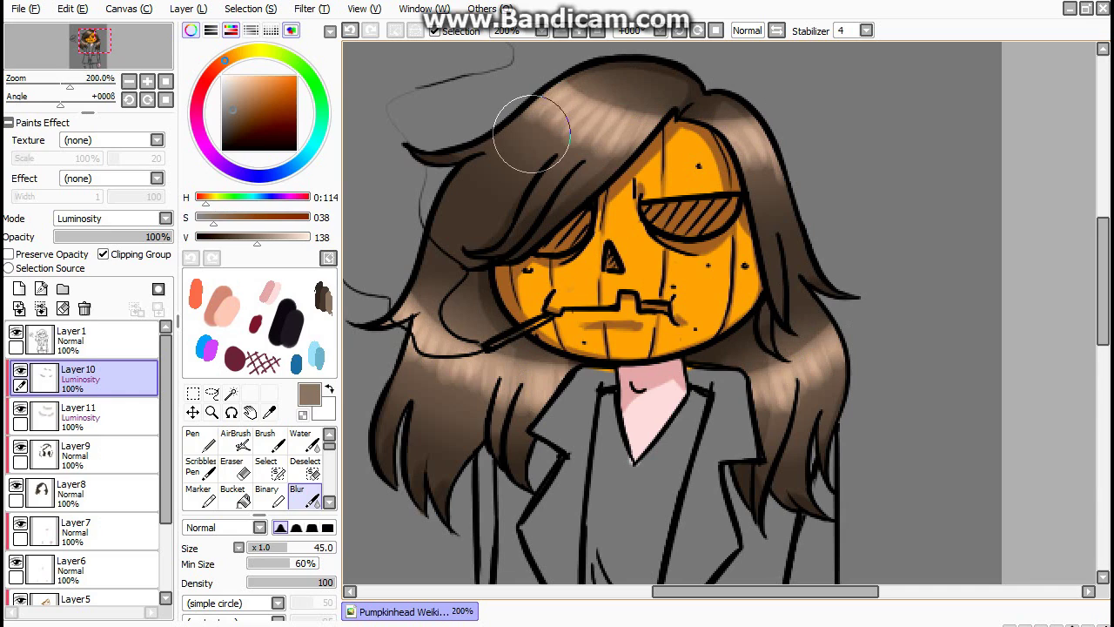
drag(427, 423, 539, 417)
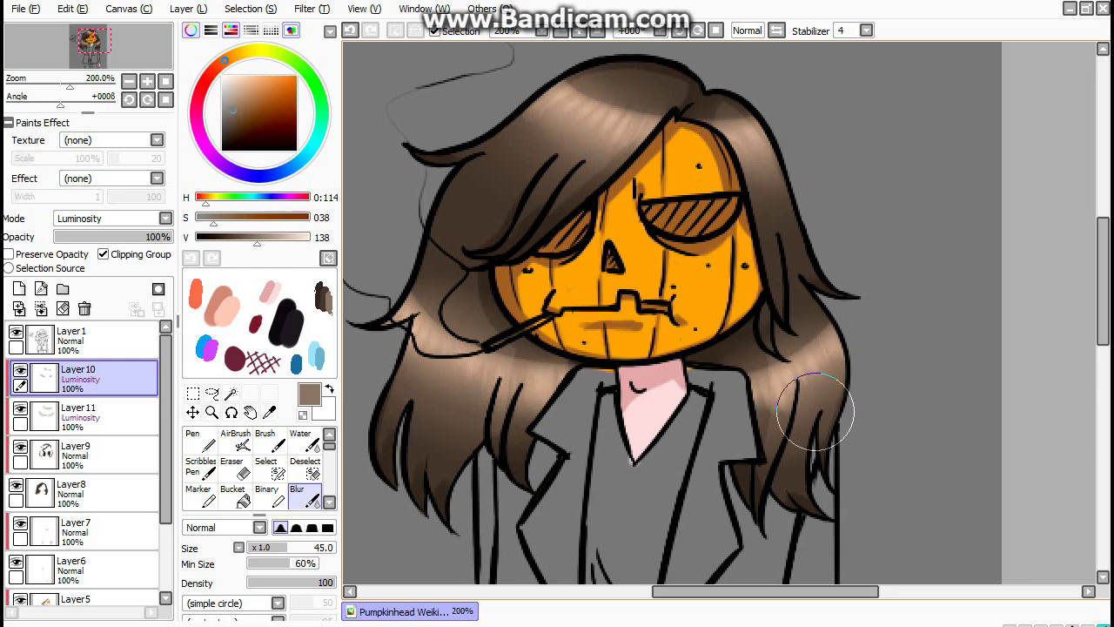
Reduce the opacity of Layer11 to 51% and merge Layer10 down into it.
click(79, 413)
click(98, 237)
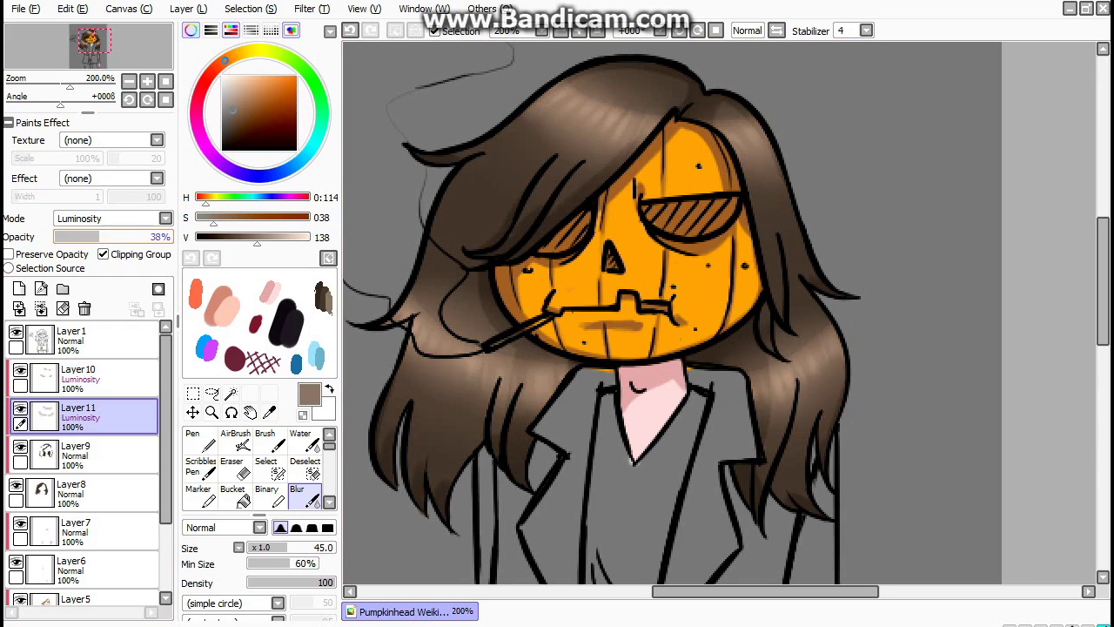
click(78, 374)
click(78, 414)
click(114, 237)
click(79, 374)
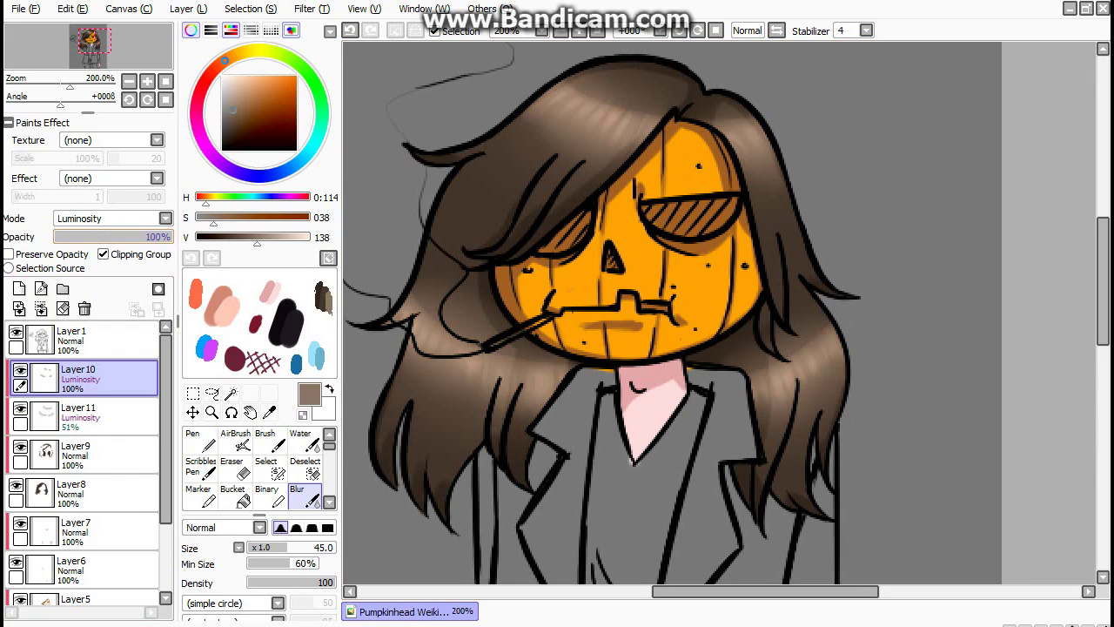
click(139, 237)
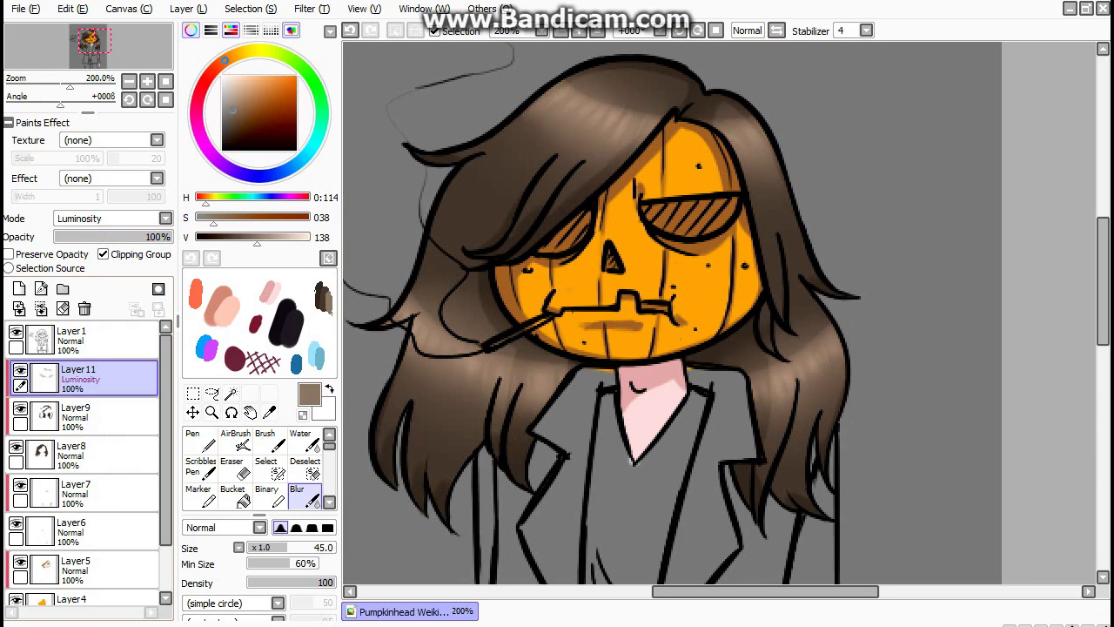
key(ctrl+e)
Add a new layer above the hair highlights, dismiss the notification, and pick a pale lilac for the Brush.
drag(165, 436, 166, 484)
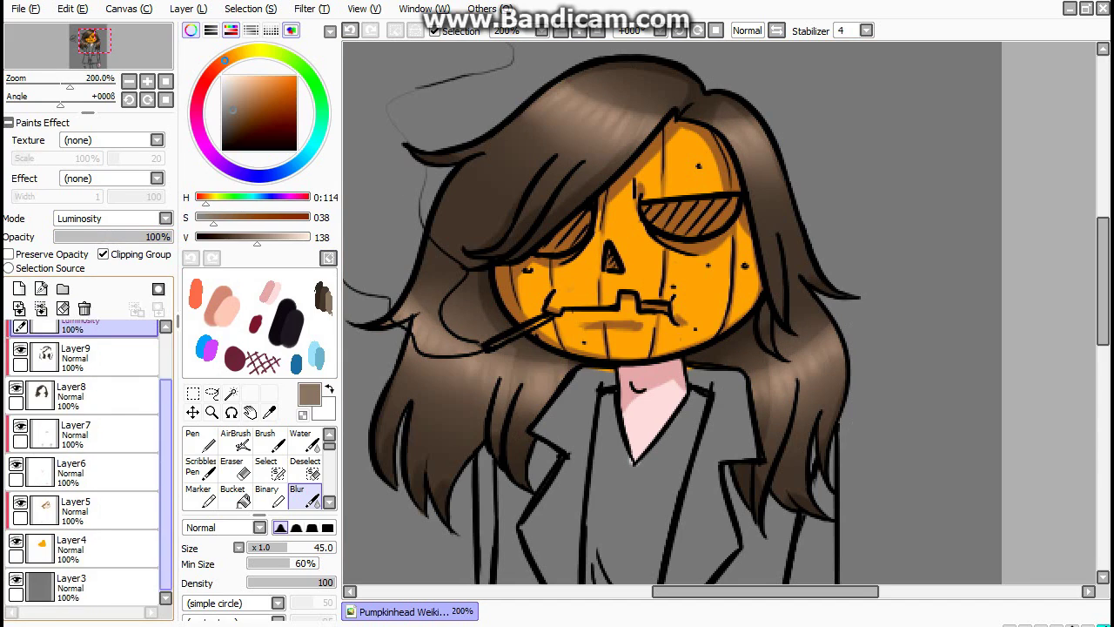
scroll(87, 436, up, 3)
click(19, 288)
drag(609, 392, 577, 244)
key(b)
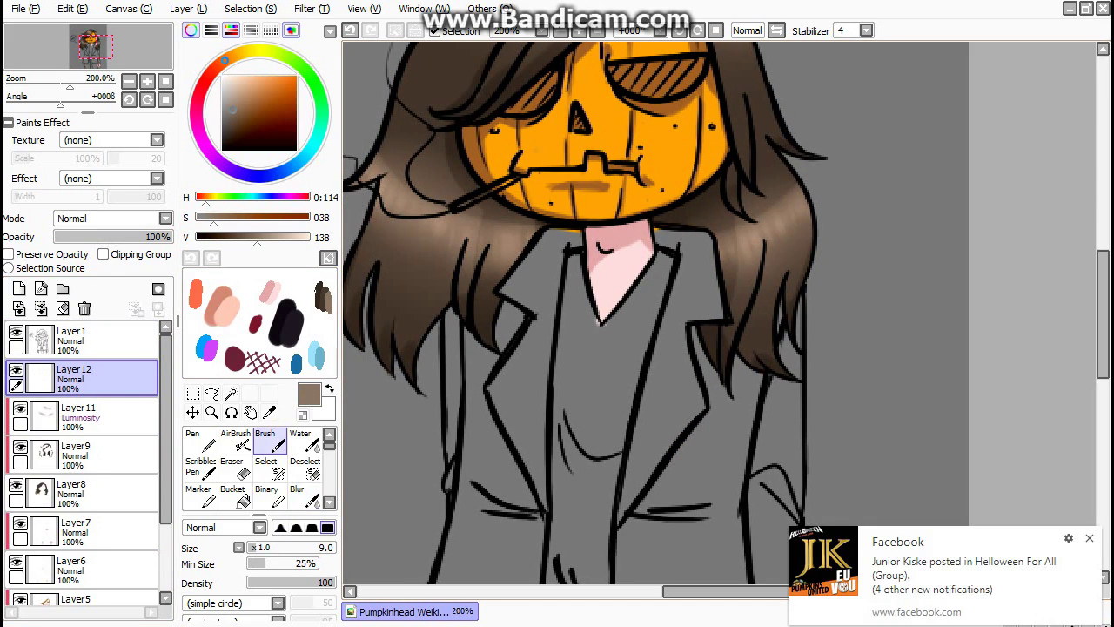
click(1088, 538)
alt+click(613, 269)
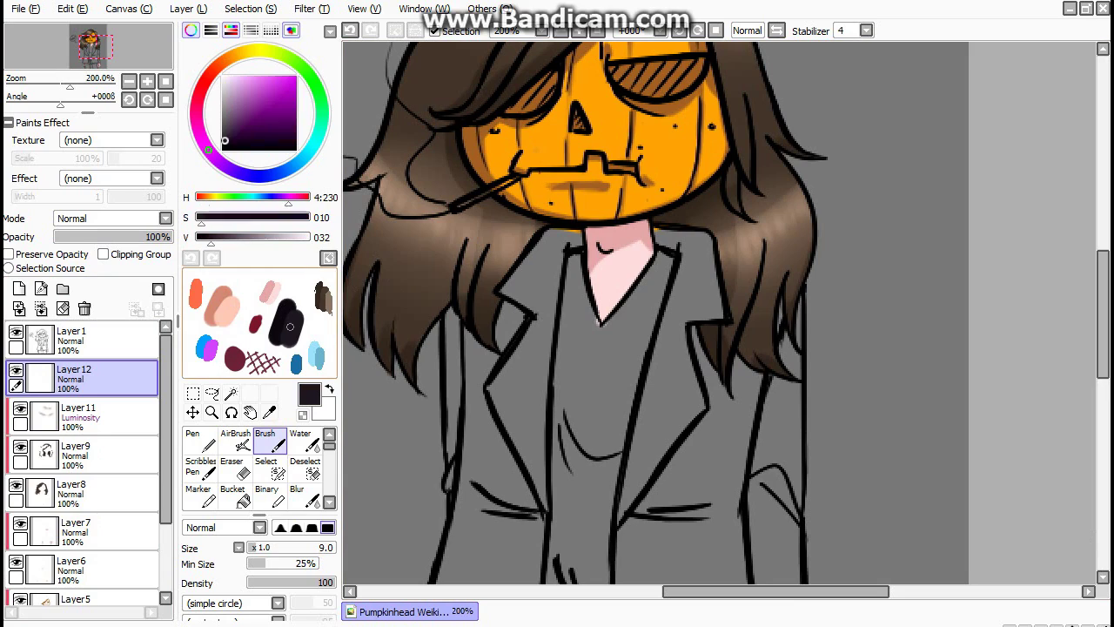
alt+click(571, 249)
Paint the left collar and lapel of the jacket pale lilac.
mouse_move(554, 238)
mouse_down()
mouse_move(510, 288)
mouse_move(543, 263)
mouse_move(526, 301)
mouse_up()
scroll(554, 256, down, 3)
mouse_move(535, 213)
mouse_down()
mouse_move(526, 352)
mouse_move(527, 240)
mouse_up()
scroll(87, 452, down, 2)
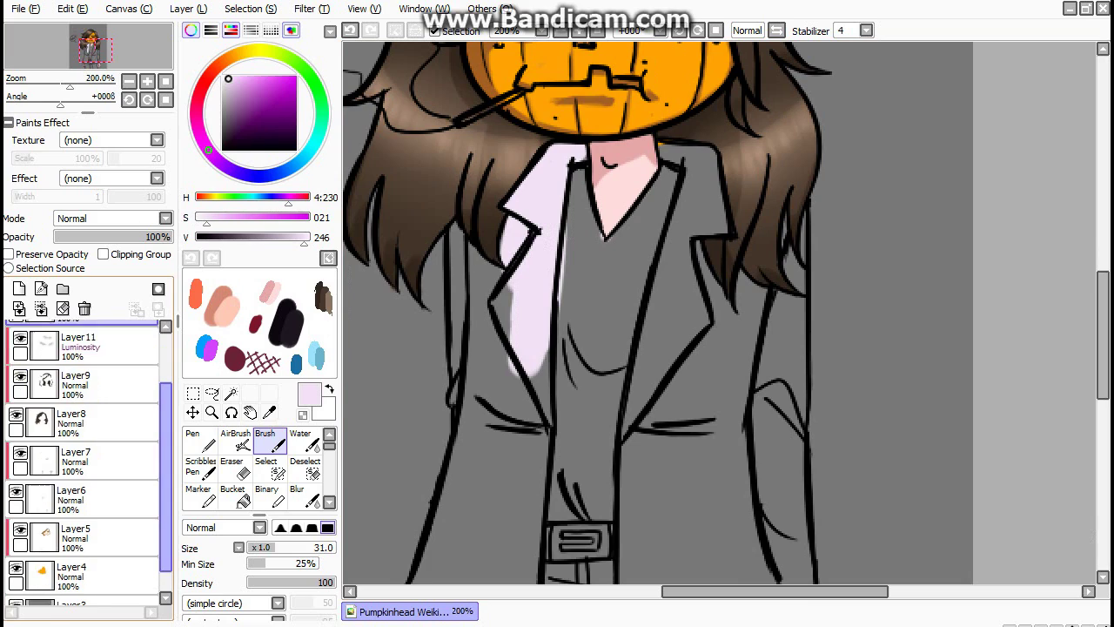
Move Layer12 beneath the hair base layer Layer8 and paint the jacket's upper left side and sleeve pale lilac.
click(87, 574)
drag(87, 575, 88, 422)
mouse_move(496, 287)
mouse_down()
mouse_move(478, 294)
mouse_move(486, 251)
mouse_move(488, 301)
mouse_up()
scroll(457, 300, down, 3)
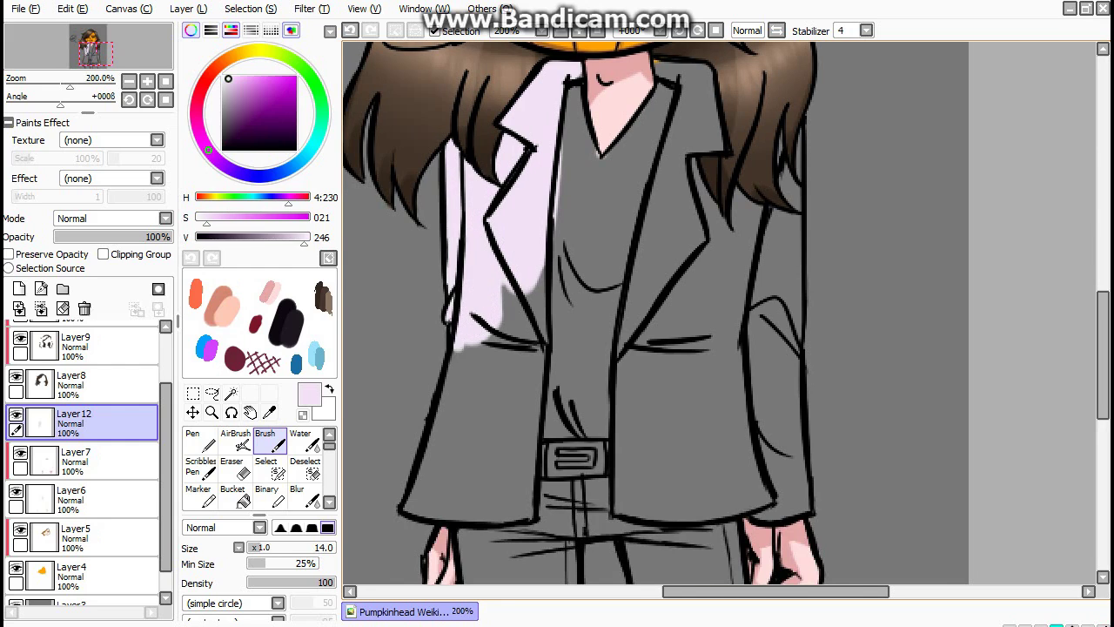
Paint the right lapel, right front panel and right sleeve of the jacket pale lilac down to the hem and cuff.
scroll(522, 261, up, 2)
mouse_move(688, 138)
mouse_down()
mouse_move(652, 106)
mouse_move(708, 116)
mouse_move(670, 137)
mouse_move(667, 277)
mouse_move(646, 309)
mouse_move(651, 331)
mouse_move(746, 170)
mouse_move(712, 226)
mouse_move(749, 196)
mouse_move(740, 390)
mouse_move(689, 320)
mouse_move(659, 331)
mouse_up()
scroll(653, 365, down, 2)
scroll(648, 365, down, 2)
drag(688, 270, 661, 269)
mouse_move(620, 318)
mouse_down()
mouse_move(609, 410)
mouse_move(662, 427)
mouse_move(748, 306)
mouse_move(624, 386)
mouse_move(712, 417)
mouse_move(769, 250)
mouse_move(768, 431)
mouse_move(730, 444)
mouse_move(786, 424)
mouse_up()
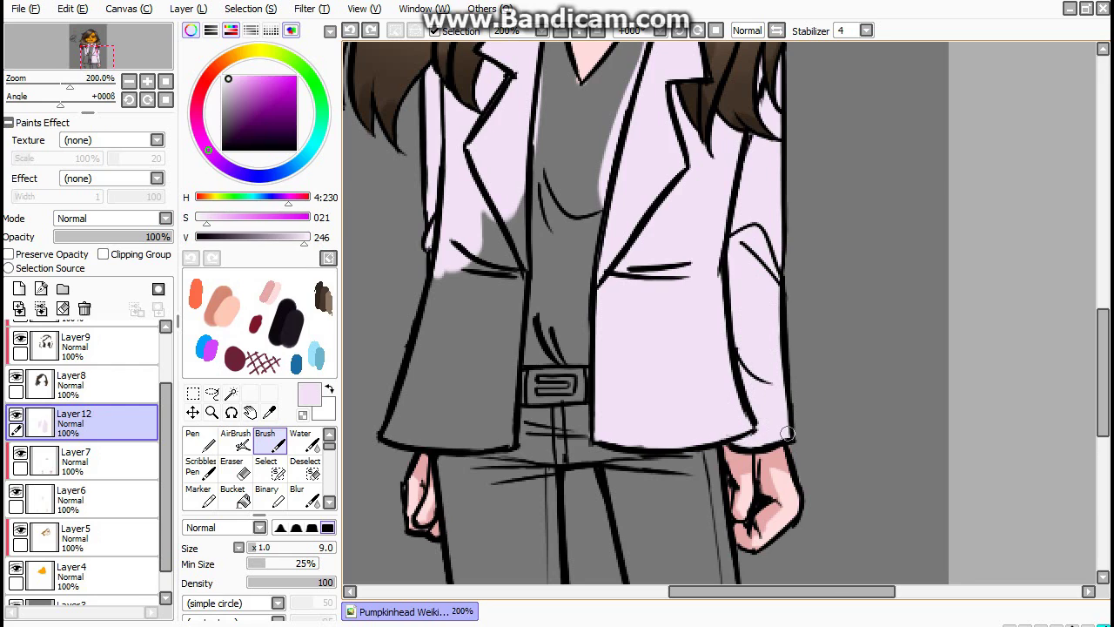
Paint the rest of the jacket's left front panel pale lilac down to the hem.
mouse_move(491, 318)
mouse_down()
mouse_move(507, 289)
mouse_move(506, 340)
mouse_move(487, 347)
mouse_move(455, 270)
mouse_move(445, 441)
mouse_move(426, 478)
mouse_move(445, 464)
mouse_move(439, 452)
mouse_move(432, 481)
mouse_move(545, 490)
mouse_move(567, 249)
mouse_move(551, 283)
mouse_move(537, 467)
mouse_move(534, 397)
mouse_move(460, 462)
mouse_move(512, 473)
mouse_up()
key(ctrl+z)
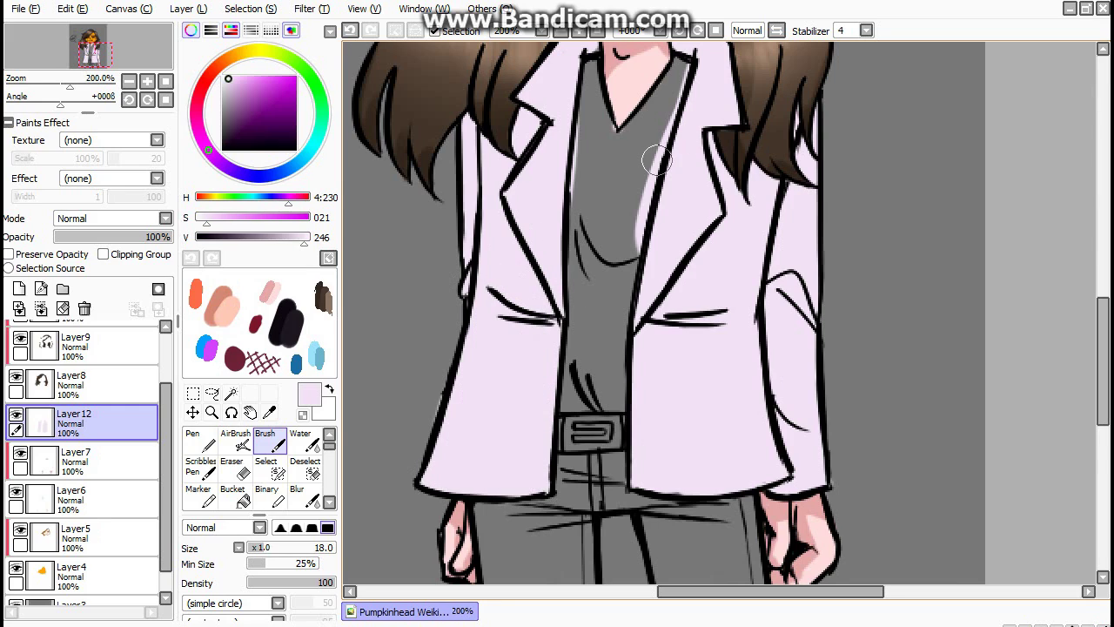
scroll(658, 160, up, 3)
scroll(657, 159, down, 2)
Pick a greyish lilac with S 015 and V 201, and add a layer above Layer12 set as a Clipping Group.
drag(228, 79, 227, 92)
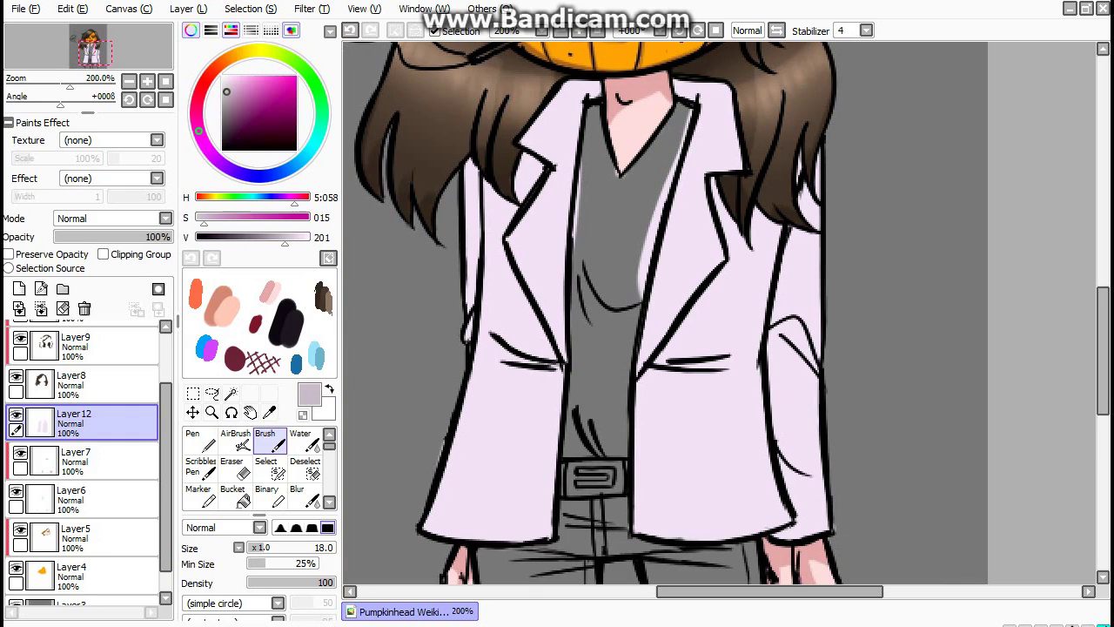
click(19, 288)
click(103, 253)
scroll(518, 160, up, 1)
Shade both sides of the jacket collar beneath the pumpkin head with greyish lilac.
drag(583, 139, 518, 159)
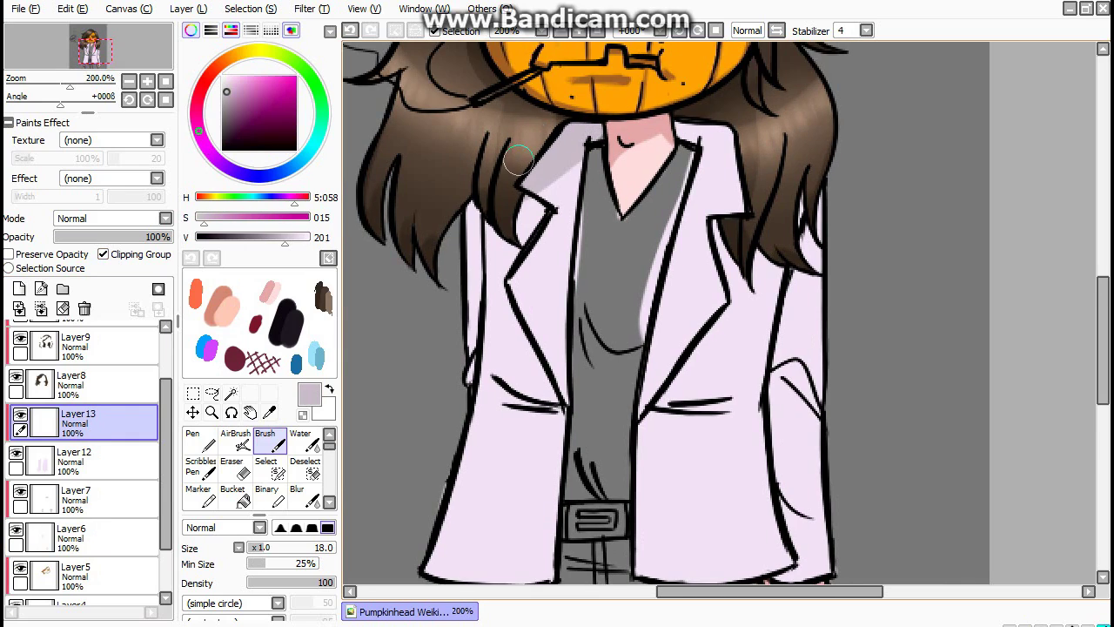
drag(544, 118, 620, 166)
drag(749, 122, 687, 148)
scroll(696, 143, up, 1)
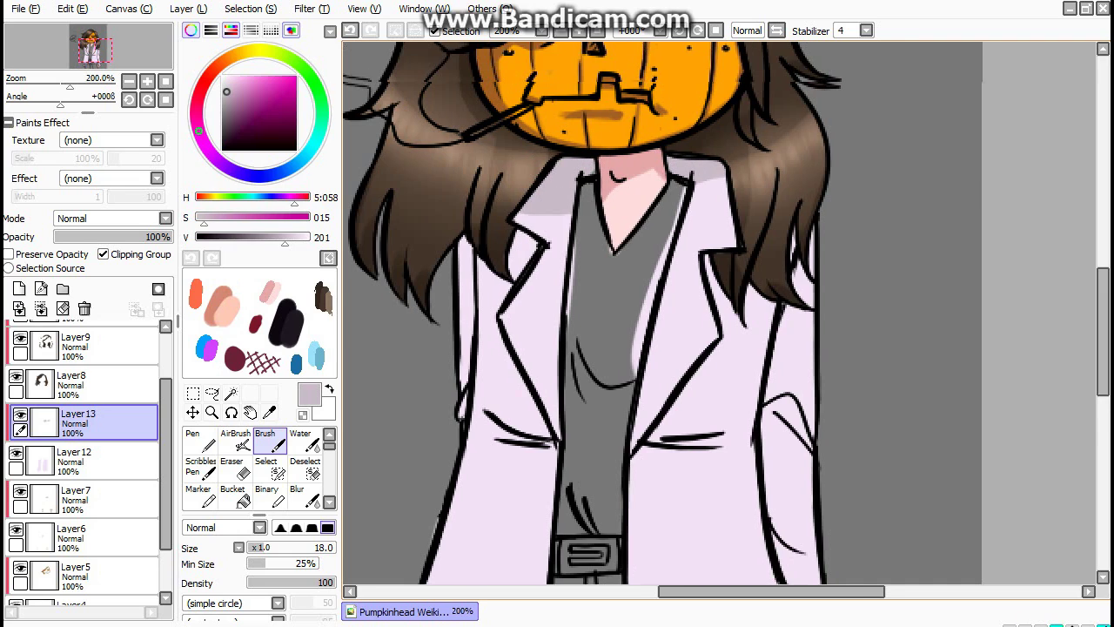
scroll(723, 131, down, 1)
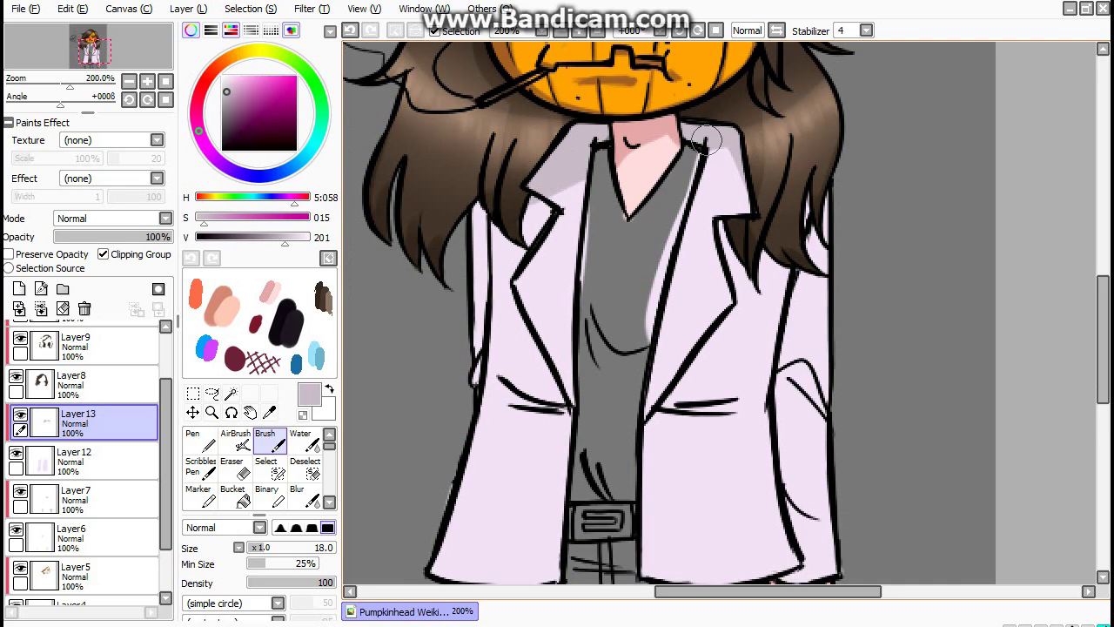
key(ctrl+z)
key(ctrl+y)
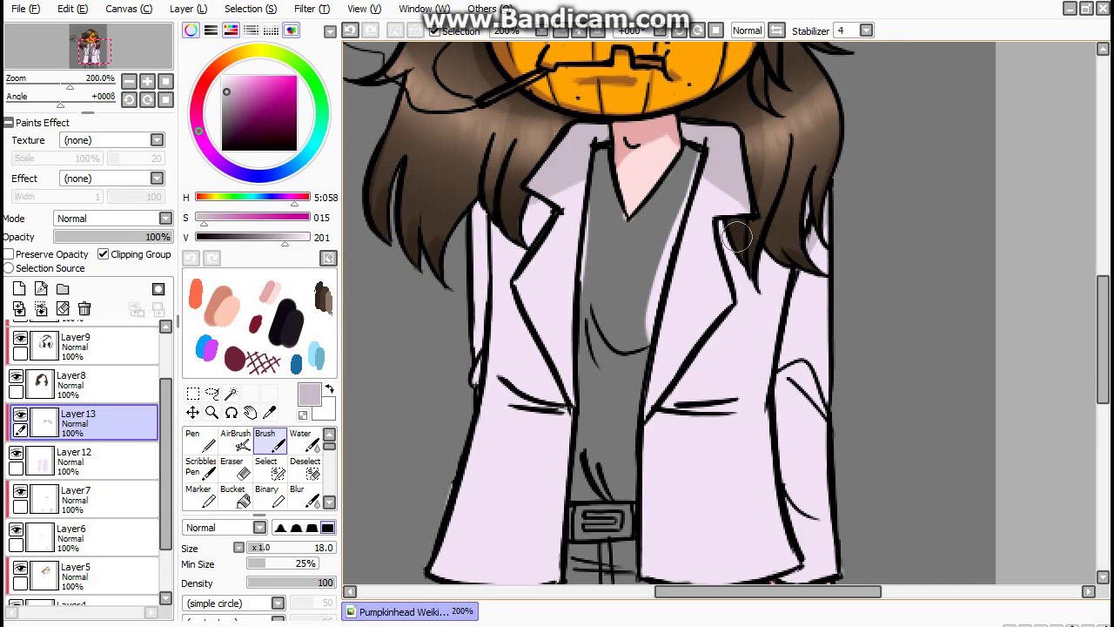
Shade the jacket's shoulders and upper sleeves beneath the hanging hair on both sides.
drag(723, 231, 805, 226)
drag(758, 266, 722, 272)
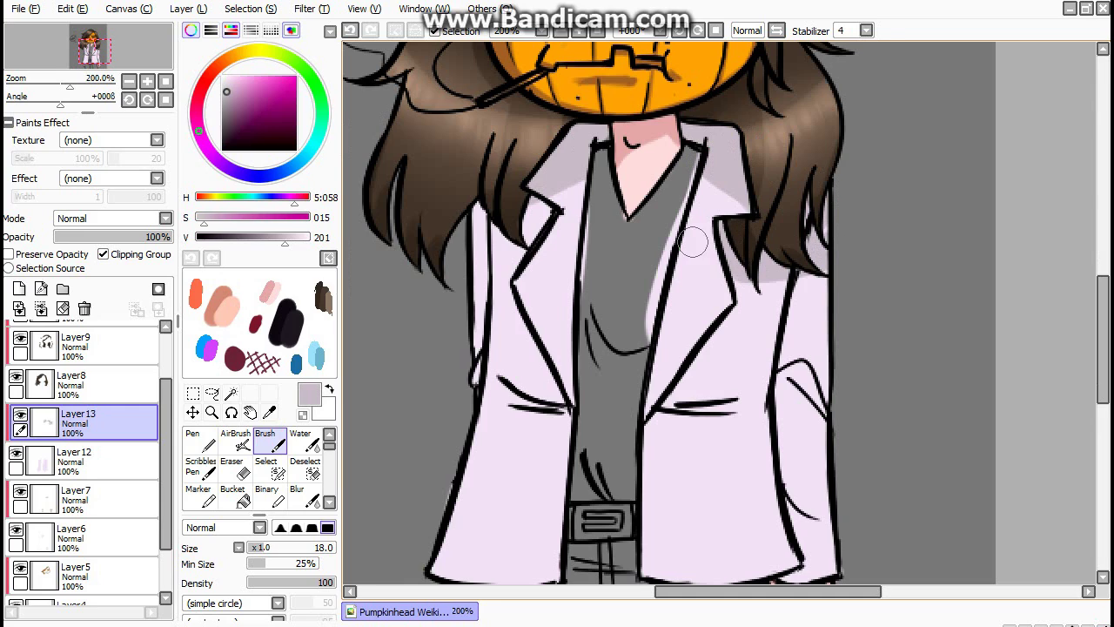
drag(477, 269, 522, 261)
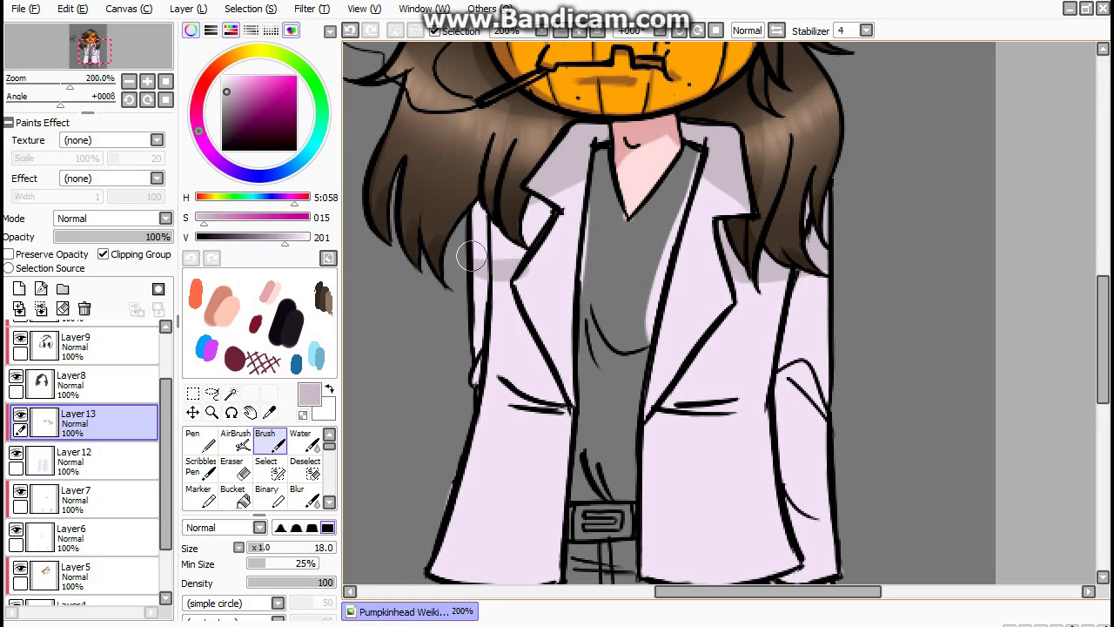
mouse_move(475, 192)
mouse_down()
mouse_move(505, 240)
mouse_move(534, 211)
mouse_up()
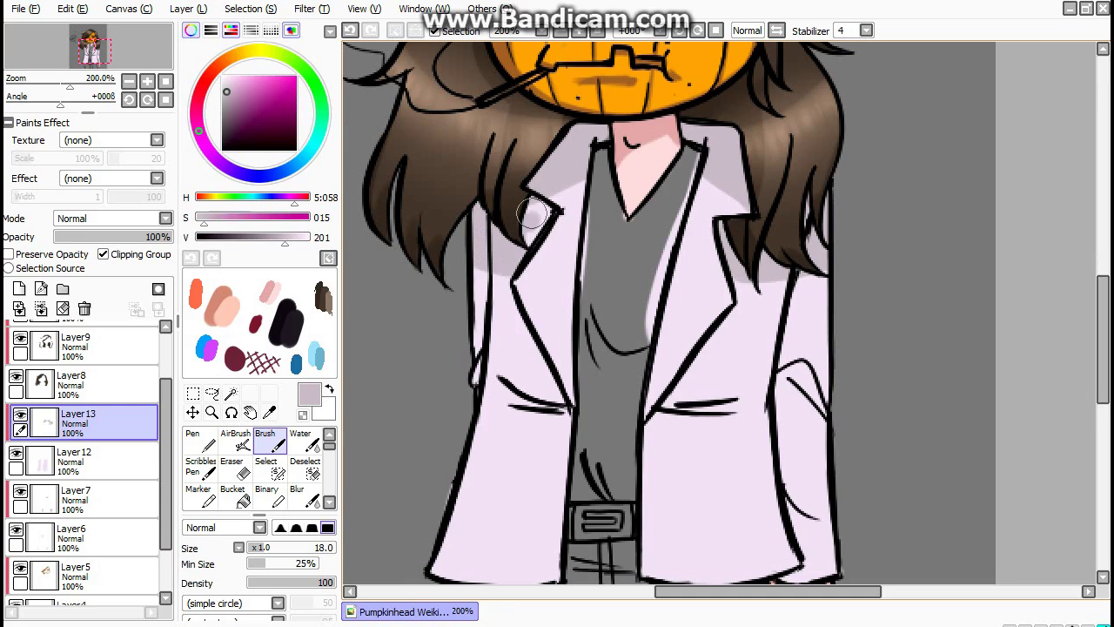
drag(792, 284, 827, 279)
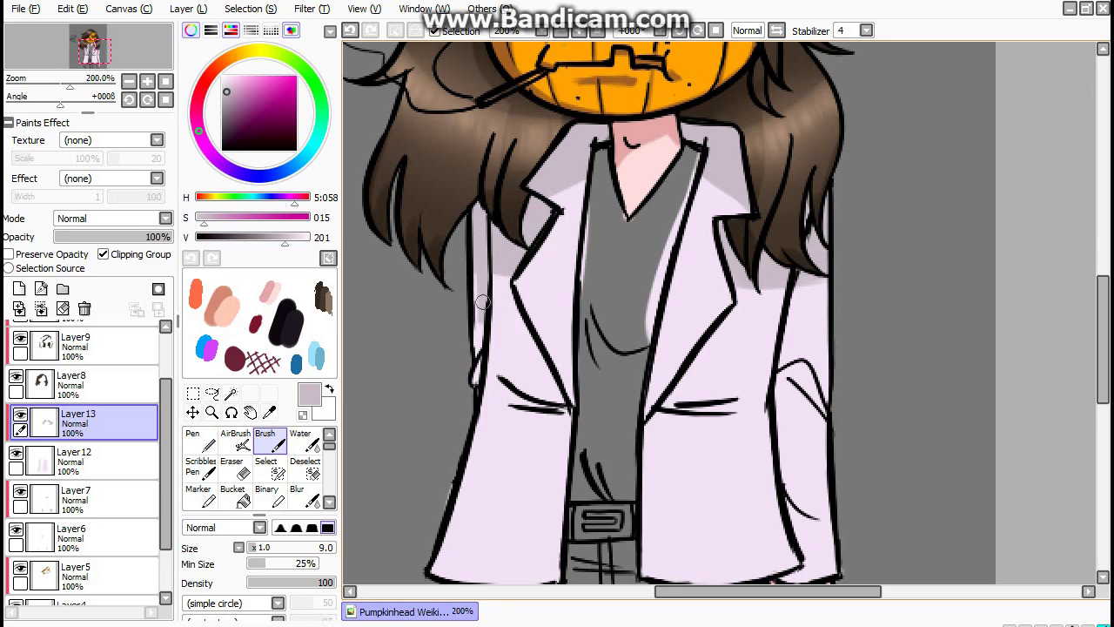
Shade the right sleeve from the upper arm to the cuff and the left sleeve's fold, using brush size 9.
key(ctrl+z)
mouse_move(801, 270)
mouse_down()
mouse_move(772, 357)
mouse_move(779, 383)
mouse_up()
key(ctrl+z)
key(ctrl+z)
scroll(792, 322, down, 2)
drag(788, 291, 747, 355)
key(ctrl+z)
drag(756, 299, 797, 347)
mouse_move(760, 306)
mouse_down()
mouse_move(810, 349)
mouse_move(746, 314)
mouse_move(756, 304)
mouse_move(744, 357)
mouse_move(754, 310)
mouse_move(765, 336)
mouse_move(750, 383)
mouse_up()
mouse_move(759, 332)
mouse_down()
mouse_move(750, 418)
mouse_move(750, 396)
mouse_up()
scroll(755, 348, down, 2)
mouse_move(755, 291)
mouse_down()
mouse_move(778, 393)
mouse_move(808, 392)
mouse_move(750, 378)
mouse_move(780, 398)
mouse_move(758, 402)
mouse_move(777, 437)
mouse_up()
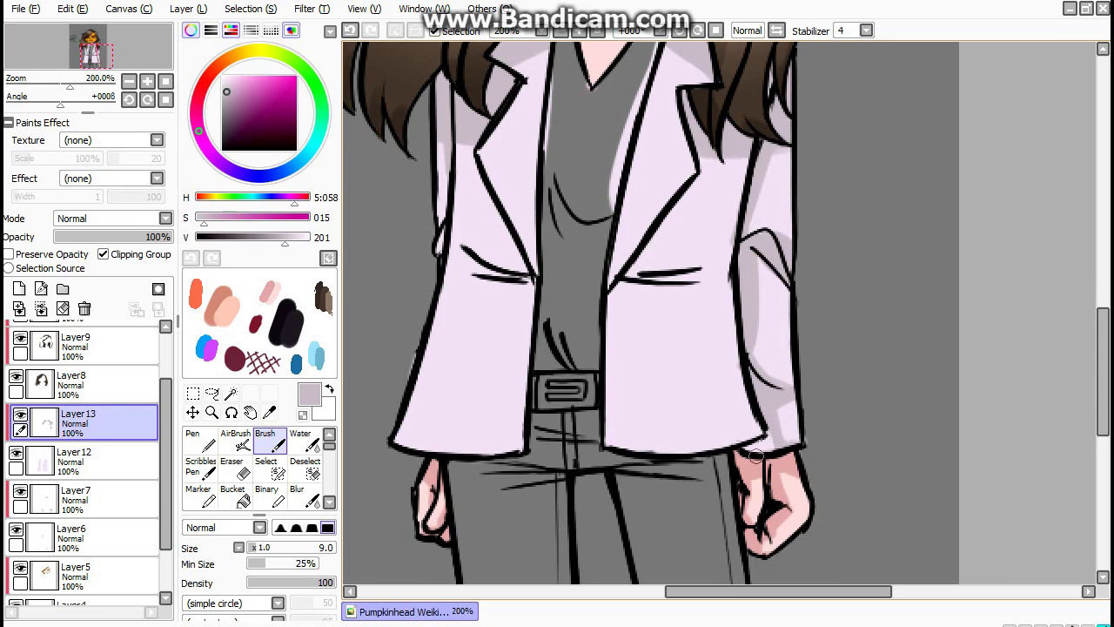
drag(467, 189, 479, 178)
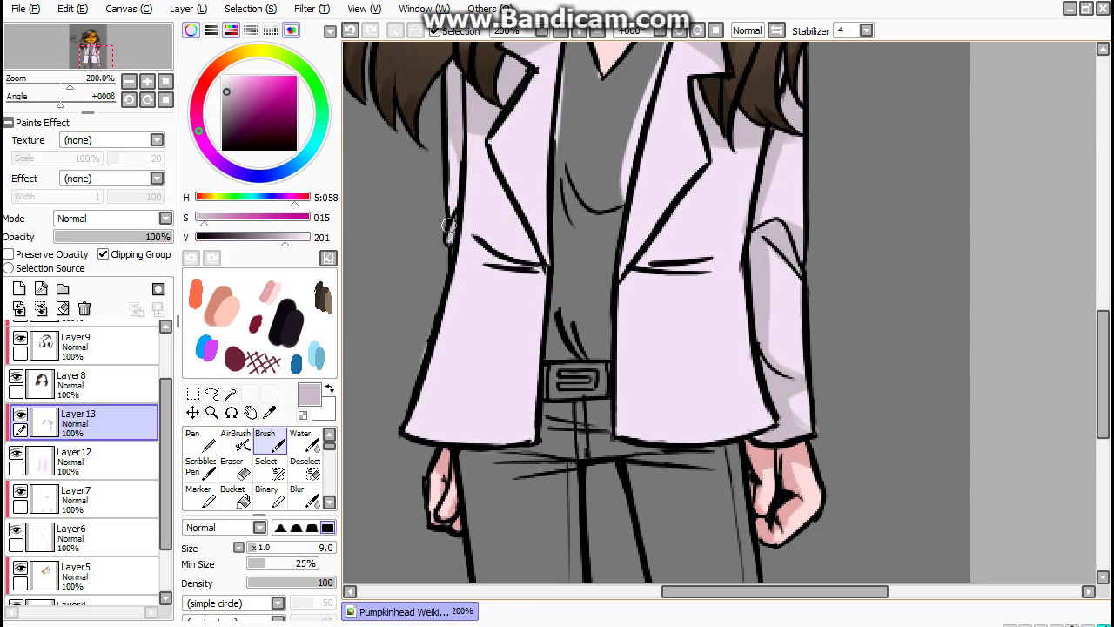
Shade along the inner edges of both jacket lapels down to where they meet the front panels.
drag(562, 84, 547, 234)
drag(552, 103, 543, 256)
drag(540, 171, 533, 261)
drag(662, 122, 624, 270)
drag(636, 186, 628, 224)
Shade beneath the lapel points on both front panels around the waist fold lines, using brush size 15.
mouse_move(703, 274)
mouse_down()
mouse_move(741, 254)
mouse_move(623, 293)
mouse_move(632, 286)
mouse_up()
drag(488, 228, 535, 277)
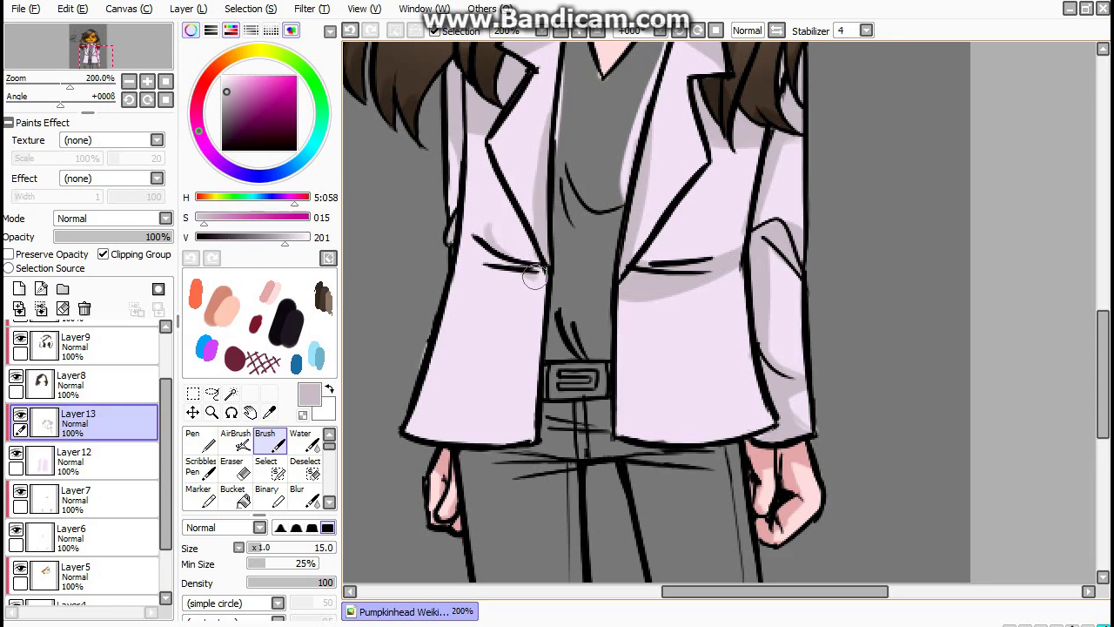
key(ctrl+z)
drag(475, 236, 545, 272)
Shade a tapering crease across the jacket's right front panel at belt height.
mouse_move(684, 286)
mouse_down()
mouse_move(702, 311)
mouse_move(667, 311)
mouse_move(640, 351)
mouse_up()
key(ctrl+z)
key(ctrl+z)
mouse_move(626, 306)
mouse_down()
mouse_move(678, 352)
mouse_move(616, 351)
mouse_move(706, 348)
mouse_up()
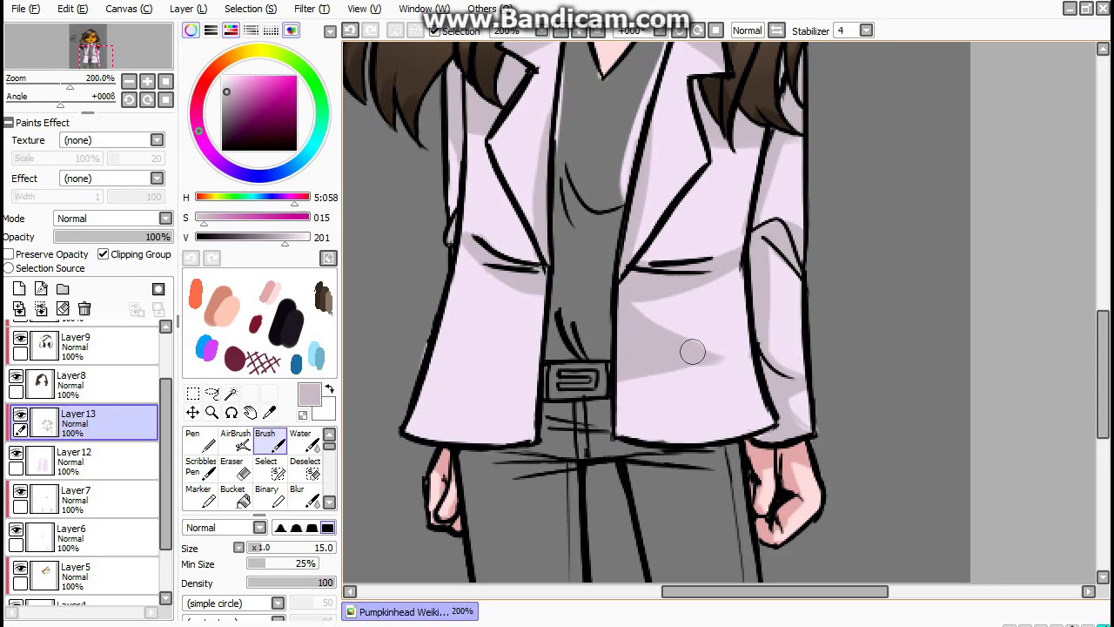
key(ctrl+z)
drag(632, 318, 731, 315)
Shade a matching tapering crease across the jacket's left front panel, undoing unwanted strokes.
mouse_move(524, 301)
mouse_down()
mouse_move(500, 313)
mouse_move(548, 296)
mouse_move(510, 359)
mouse_up()
key(ctrl+z)
key(ctrl+z)
key(ctrl+z)
mouse_move(533, 287)
mouse_down()
mouse_move(578, 378)
mouse_move(528, 310)
mouse_move(539, 315)
mouse_move(533, 348)
mouse_up()
key(ctrl+z)
drag(540, 296, 478, 374)
key(ctrl+z)
mouse_move(538, 329)
mouse_down()
mouse_move(510, 349)
mouse_move(473, 348)
mouse_move(512, 328)
mouse_up()
key(ctrl+z)
key(ctrl+z)
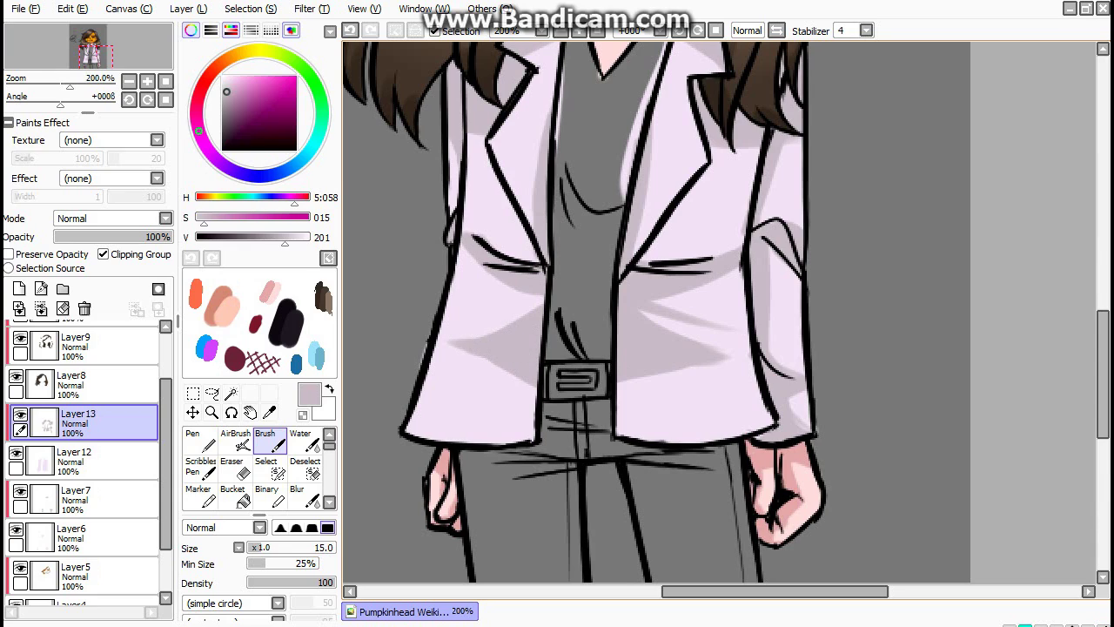
Refine the crease shadows on both front panels with small strokes, toggling the last one off and on to compare.
key(ctrl+z)
drag(676, 356, 706, 359)
mouse_move(484, 348)
mouse_down()
mouse_move(532, 369)
mouse_move(489, 353)
mouse_up()
mouse_move(551, 321)
mouse_down()
mouse_move(510, 308)
mouse_move(556, 299)
mouse_up()
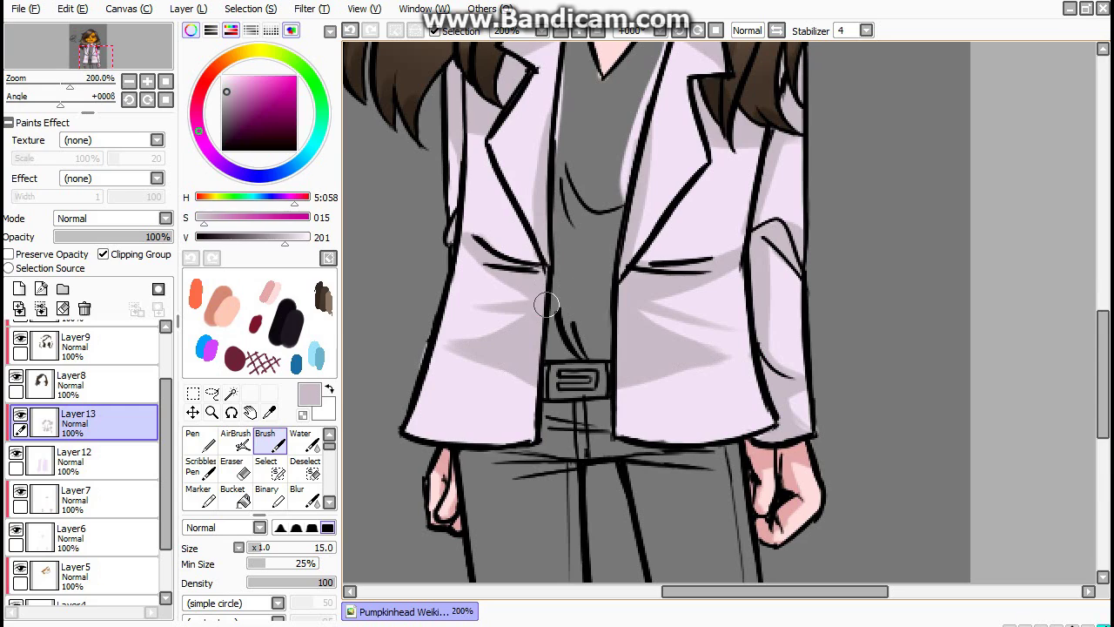
key(ctrl+z)
key(ctrl+y)
key(ctrl+z)
key(ctrl+y)
key(ctrl+z)
key(ctrl+y)
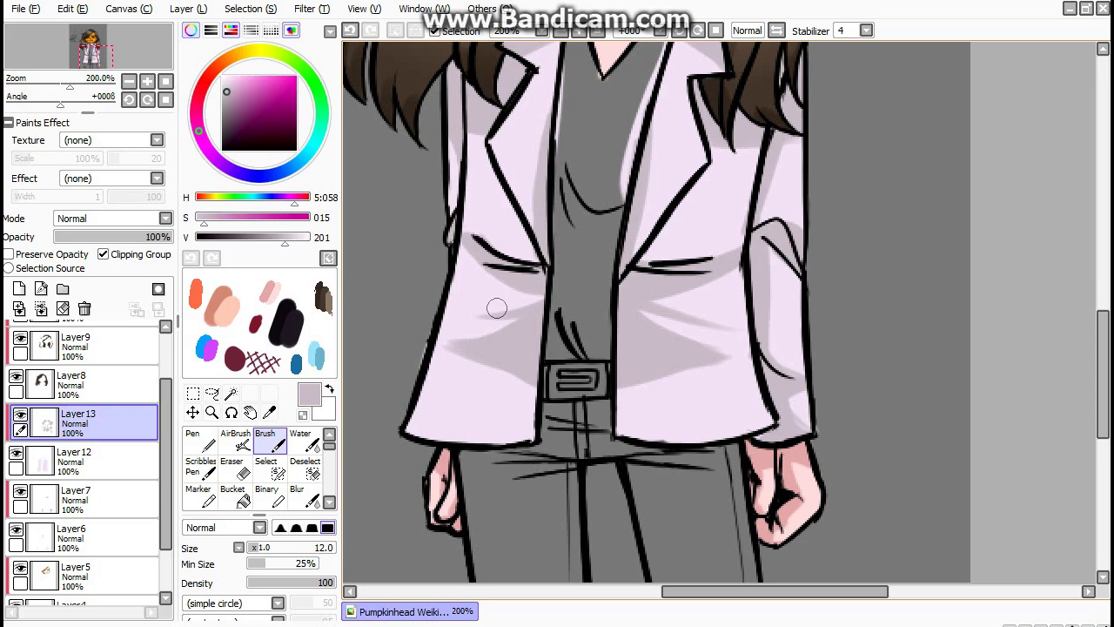
Shade along the lower hem of both front panels and touch up the jacket shadows, using brush size 12.
scroll(633, 252, up, 2)
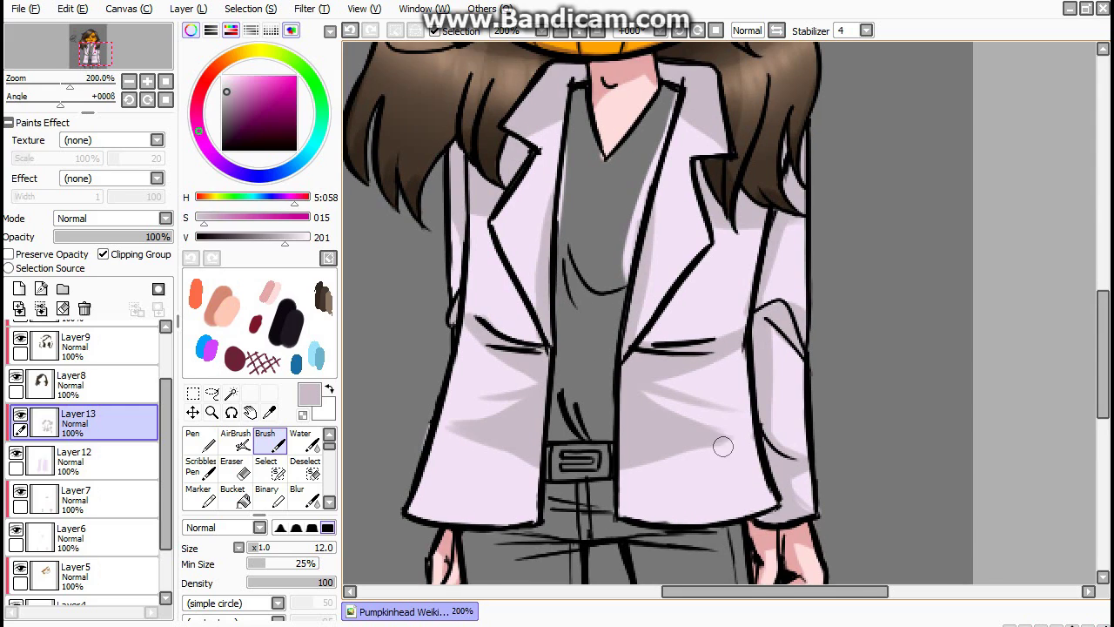
scroll(722, 447, down, 2)
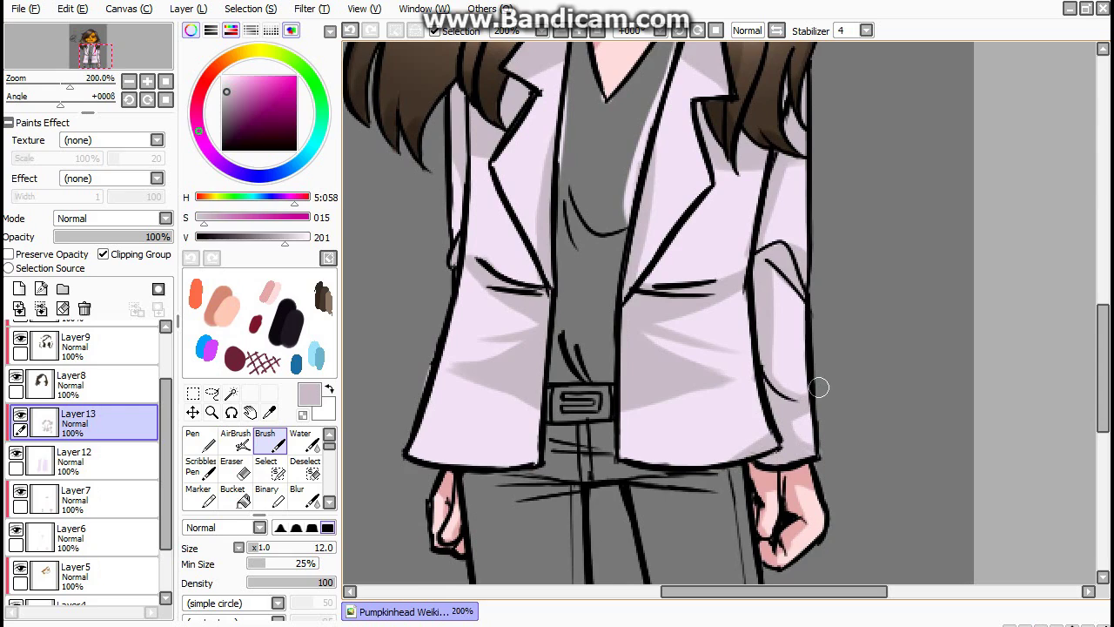
scroll(517, 368, down, 2)
drag(543, 360, 558, 420)
mouse_move(646, 362)
mouse_down()
mouse_move(647, 396)
mouse_move(533, 324)
mouse_move(545, 367)
mouse_move(654, 353)
mouse_move(773, 408)
mouse_move(759, 392)
mouse_move(834, 384)
mouse_up()
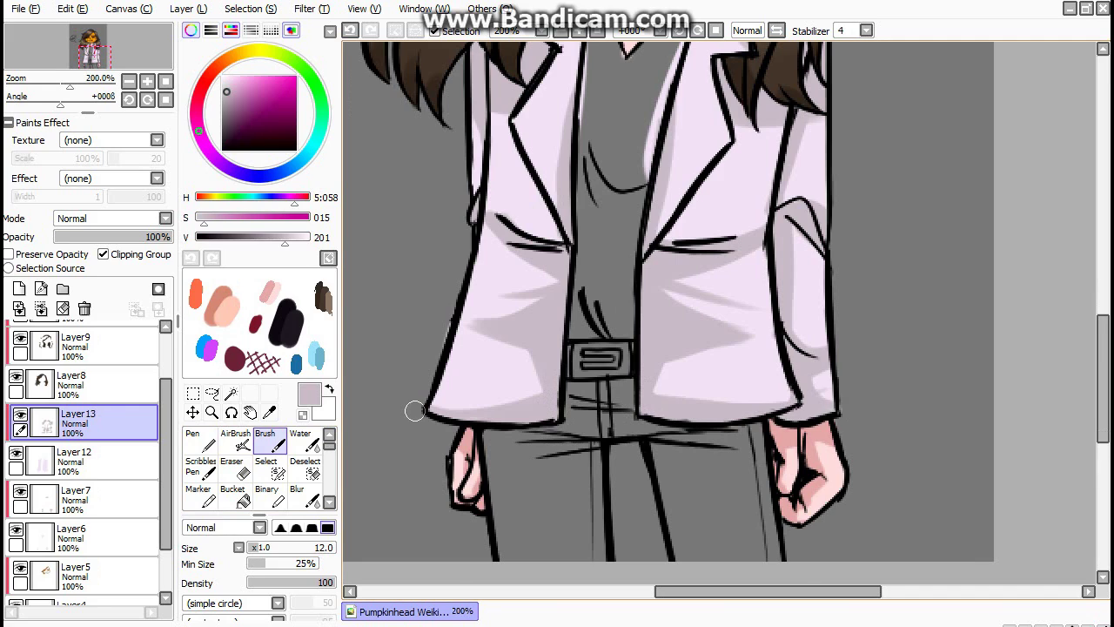
scroll(523, 381, up, 3)
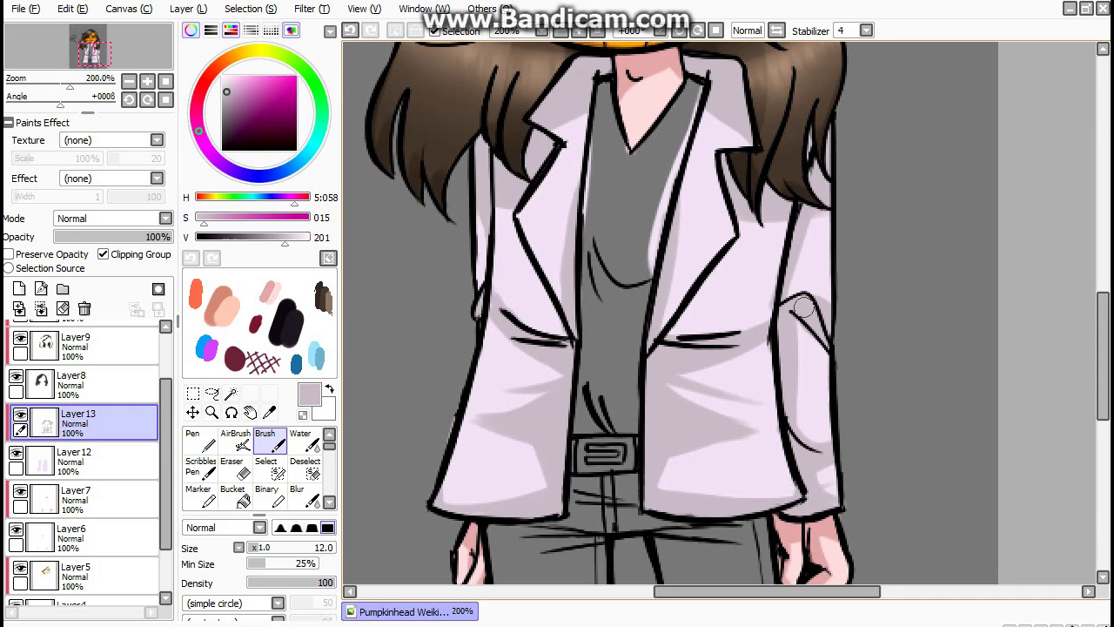
scroll(719, 331, up, 2)
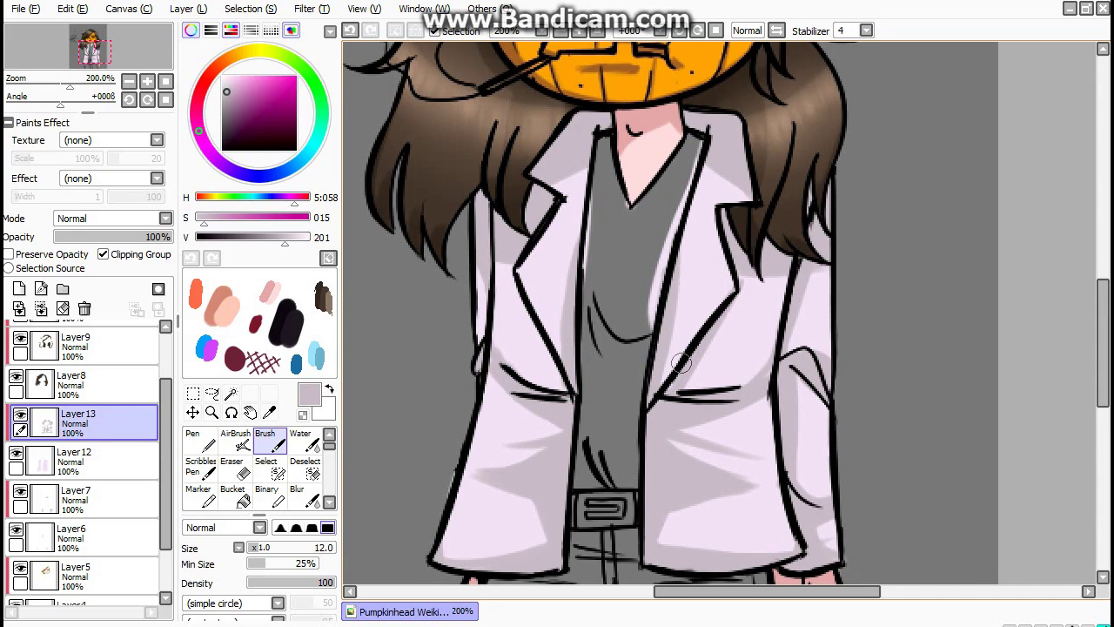
drag(524, 295, 527, 297)
scroll(702, 345, down, 1)
Add a layer above the jacket shading and paint the shirt's neckline near-black with S 010 and V 032.
click(19, 288)
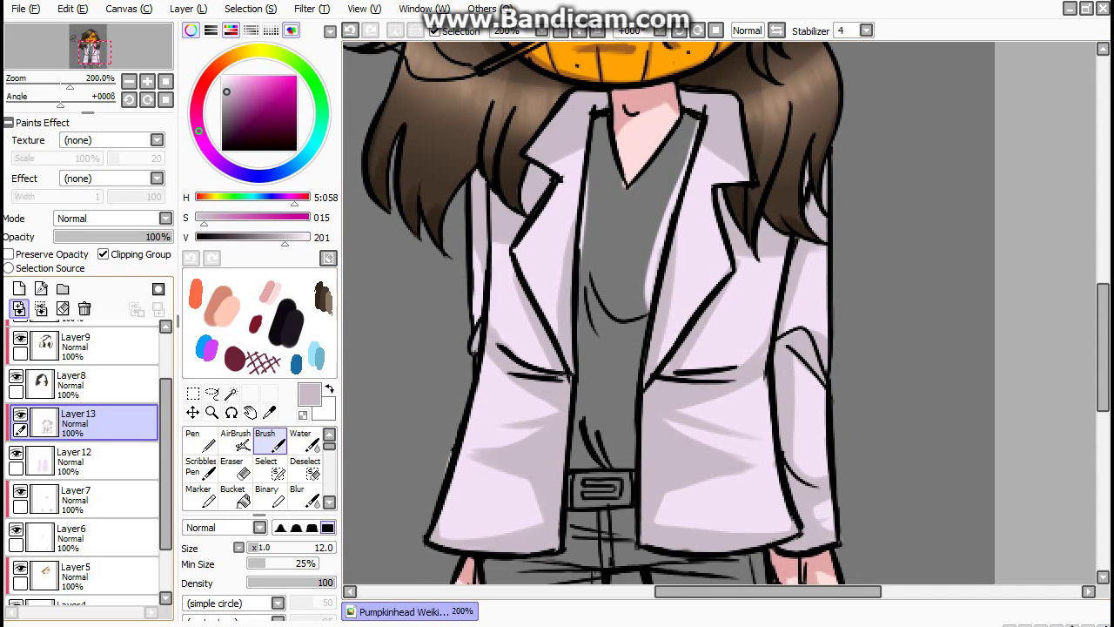
right_click(288, 325)
scroll(597, 165, up, 2)
mouse_move(597, 162)
mouse_down()
mouse_move(591, 302)
mouse_move(598, 171)
mouse_move(592, 250)
mouse_move(614, 241)
mouse_move(614, 221)
mouse_move(670, 202)
mouse_move(644, 242)
mouse_move(673, 199)
mouse_up()
key(ctrl+z)
key(ctrl+z)
mouse_move(696, 163)
mouse_down()
mouse_move(614, 271)
mouse_move(700, 168)
mouse_up()
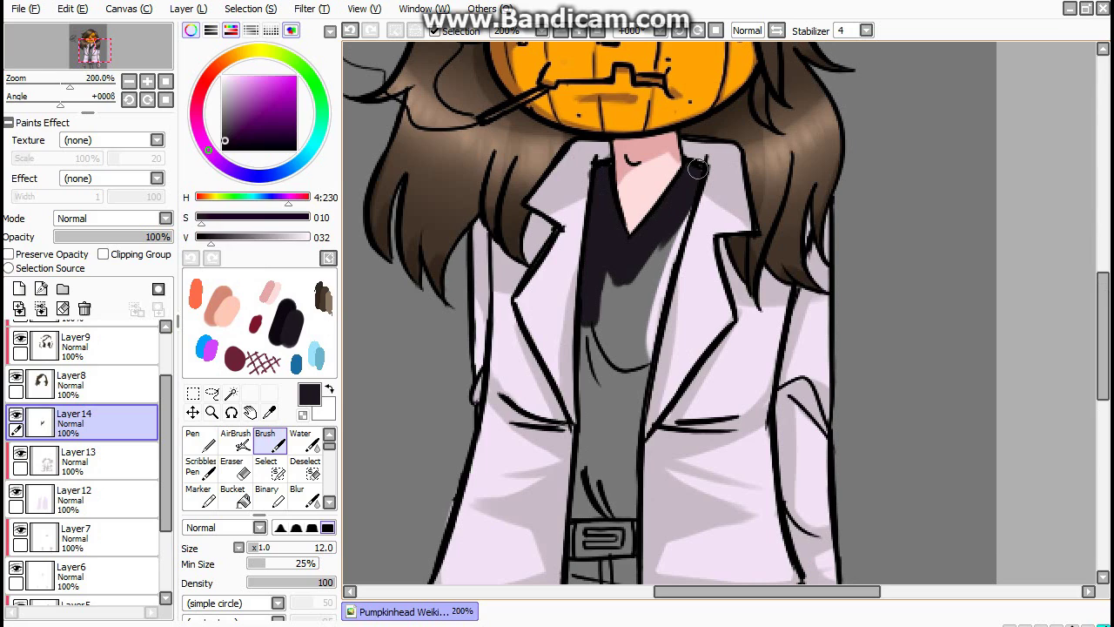
Paint the shirt's side edges near-black from the neckline down to the belt, enclosing the unpainted middle.
mouse_move(684, 211)
mouse_down()
mouse_move(645, 384)
mouse_move(649, 423)
mouse_up()
scroll(649, 74, down, 2)
drag(560, 153, 560, 413)
mouse_move(611, 448)
mouse_down()
mouse_move(619, 335)
mouse_move(619, 382)
mouse_up()
key(ctrl+z)
drag(619, 339, 615, 372)
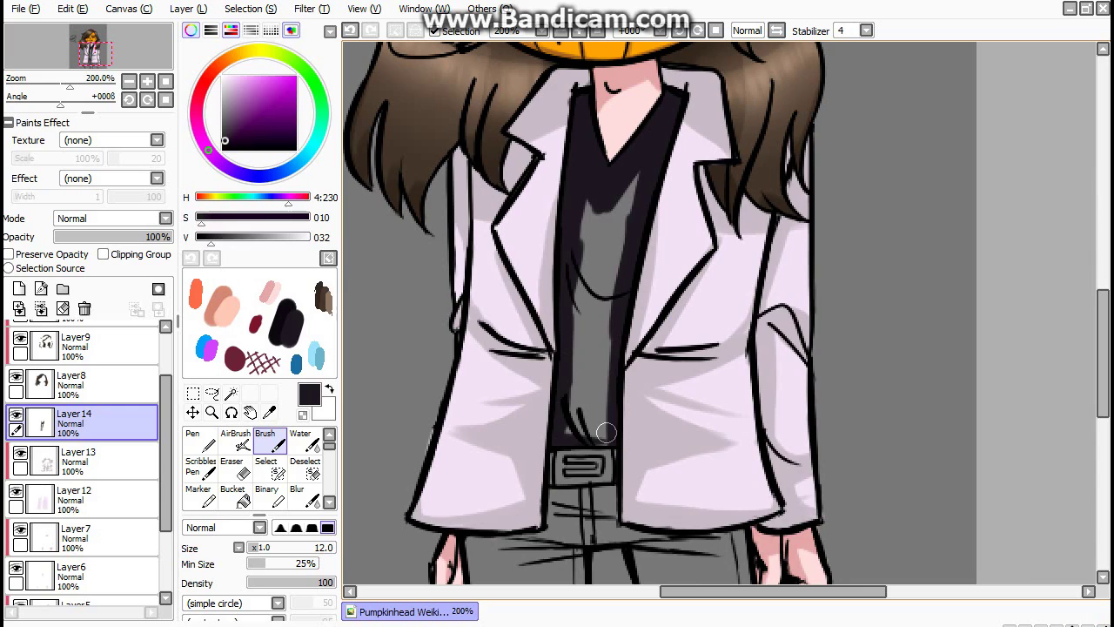
Fill the remaining middle of the shirt near-black with the Bucket and return to the Brush.
key(g)
click(606, 322)
key(b)
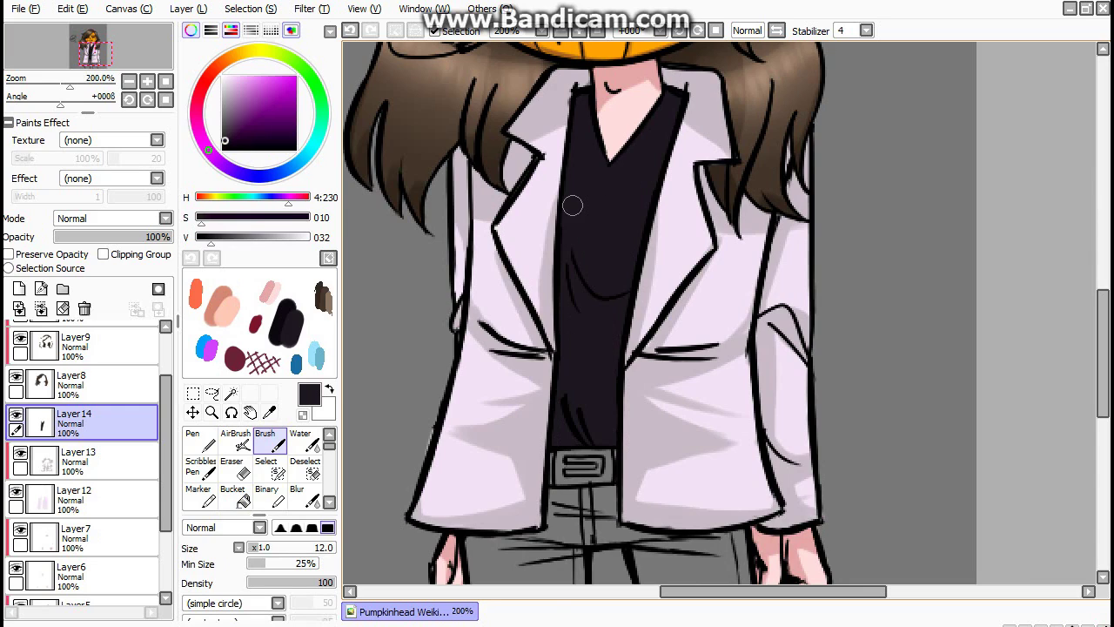
Add a Clipping Group layer above the shirt base and pick a darker black with S 010 and V 016.
click(19, 288)
click(103, 253)
click(280, 319)
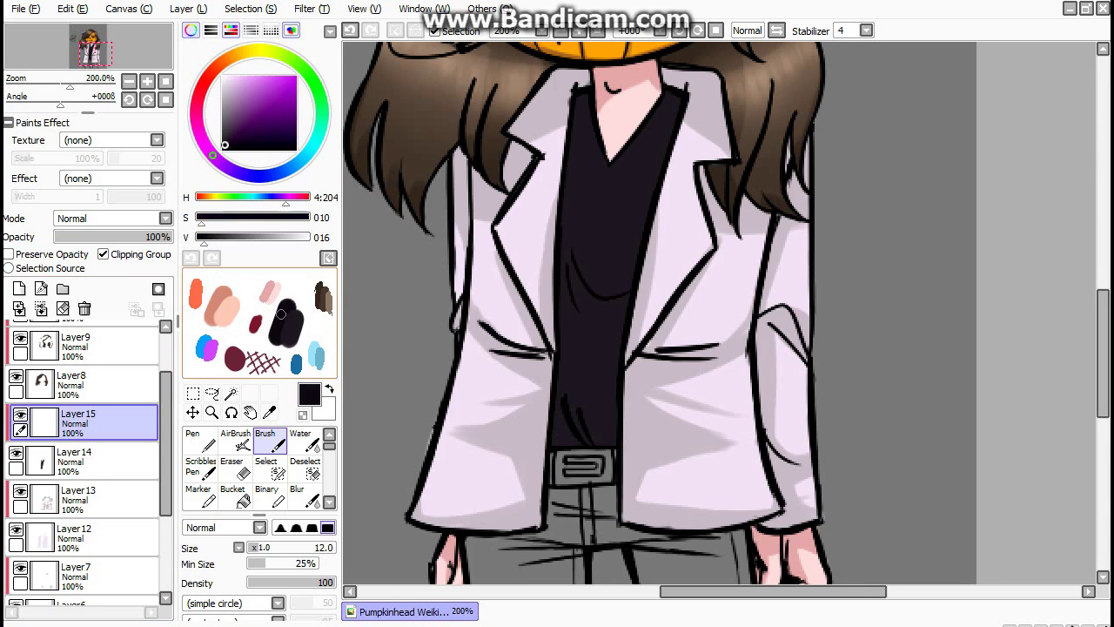
Shade the shirt around the V-neck and along its left edge with the darker black.
scroll(588, 185, up, 2)
mouse_move(588, 186)
mouse_down()
mouse_move(561, 205)
mouse_move(609, 183)
mouse_move(675, 205)
mouse_up()
key(ctrl+z)
mouse_move(592, 174)
mouse_down()
mouse_move(657, 188)
mouse_move(649, 202)
mouse_up()
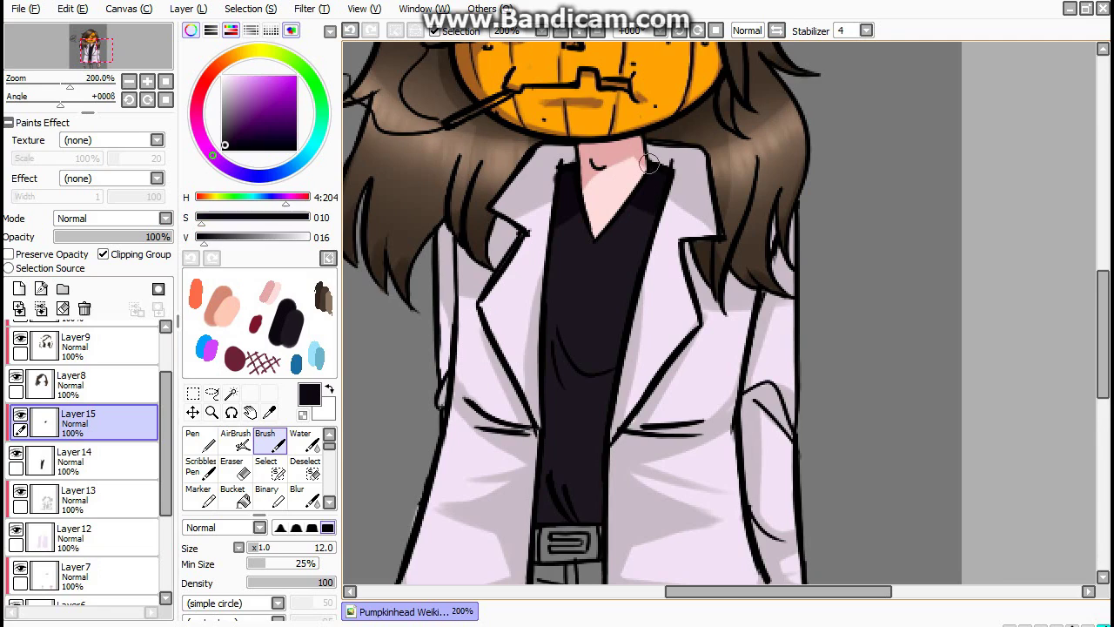
scroll(623, 182, down, 2)
drag(562, 352, 545, 133)
Shade the curved folds across the shirt's chest, toggling the last stroke off and on to compare.
drag(547, 237, 589, 296)
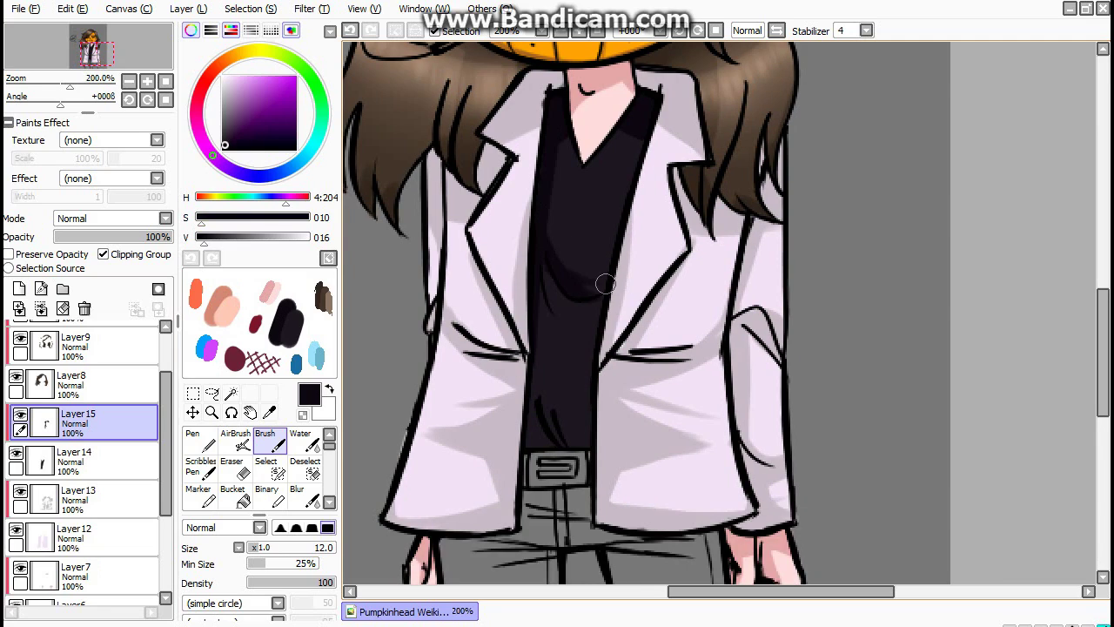
drag(522, 236, 565, 270)
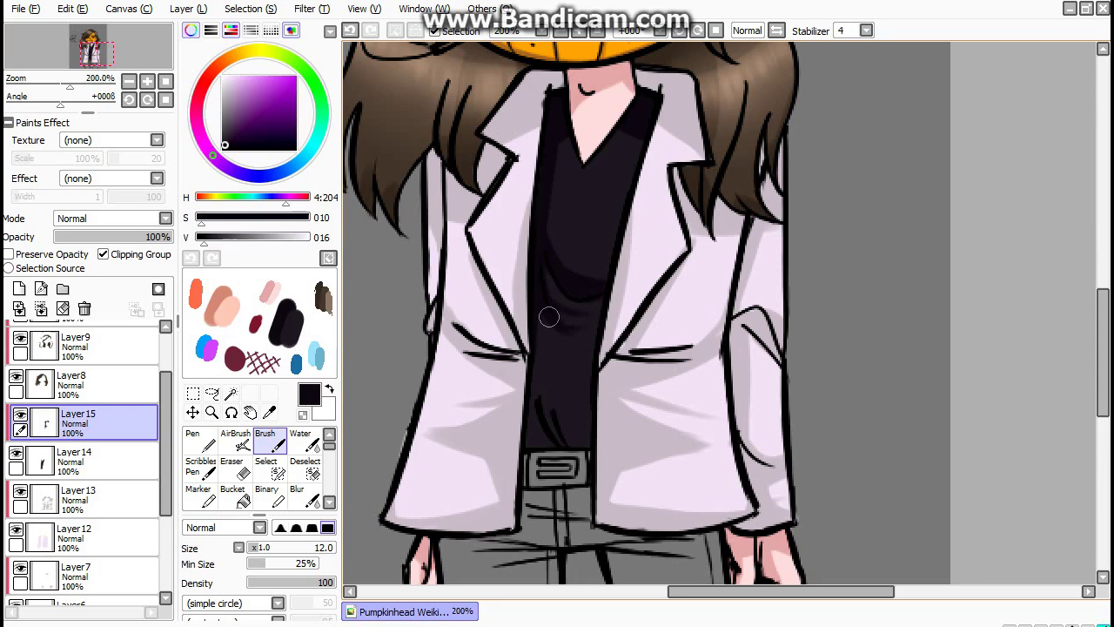
mouse_move(548, 317)
mouse_down()
mouse_move(538, 292)
mouse_move(608, 303)
mouse_move(593, 274)
mouse_move(622, 302)
mouse_move(537, 306)
mouse_move(594, 323)
mouse_up()
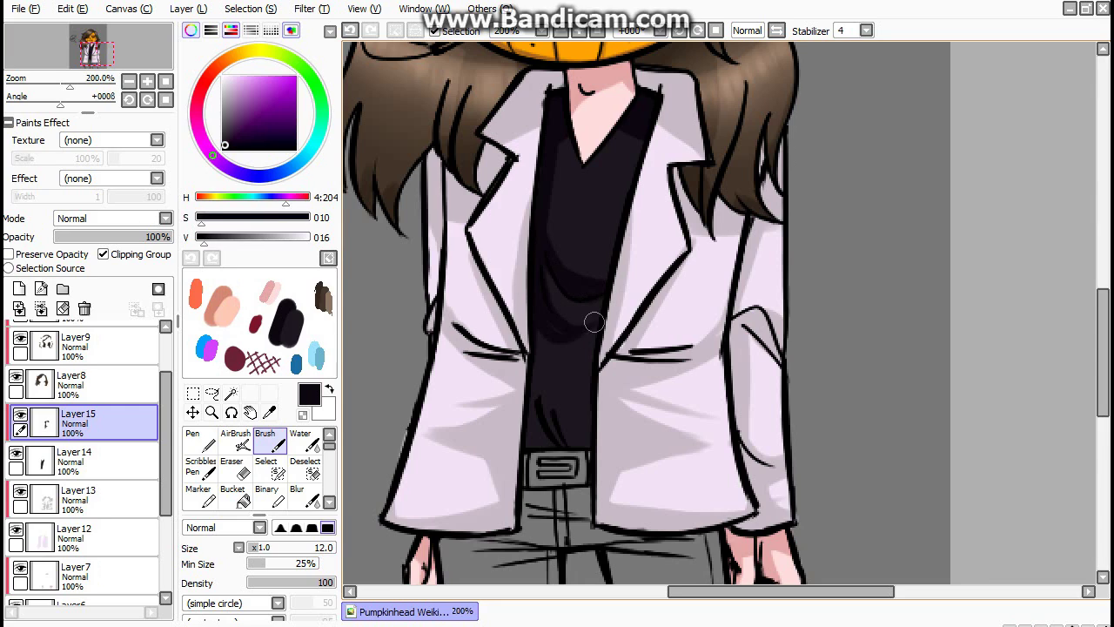
key(ctrl+z)
key(ctrl+y)
key(ctrl+z)
key(ctrl+y)
key(ctrl+z)
key(ctrl+y)
key(ctrl+z)
key(ctrl+y)
key(ctrl+z)
key(ctrl+y)
Shade the folds in the lower part of the shirt above the belt.
mouse_move(530, 397)
mouse_down()
mouse_move(544, 435)
mouse_move(585, 442)
mouse_up()
key(ctrl+z)
drag(542, 366, 564, 340)
Try a shadow along the shirt's right edge beside the lapel.
drag(671, 104, 609, 278)
key(ctrl+z)
key(ctrl+y)
key(ctrl+z)
key(ctrl+y)
key(ctrl+z)
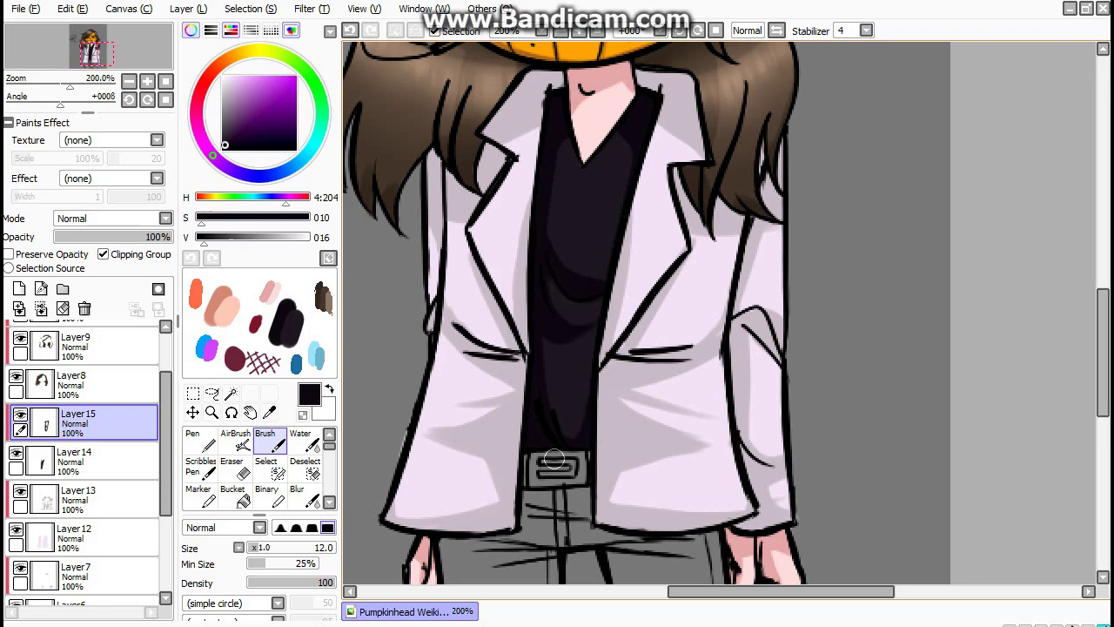
Add more fold shadows across the middle of the shirt, toggling strokes off and on to compare.
key(ctrl+z)
key(ctrl+y)
key(ctrl+z)
key(ctrl+y)
key(ctrl+z)
key(ctrl+y)
key(ctrl+z)
key(ctrl+y)
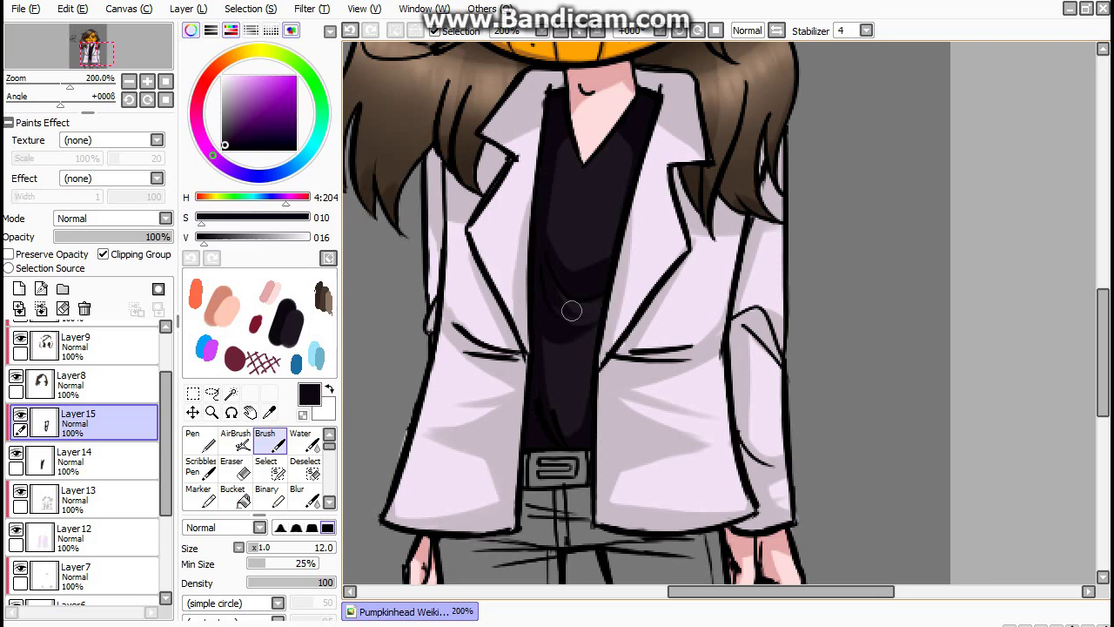
key(ctrl+z)
key(ctrl+y)
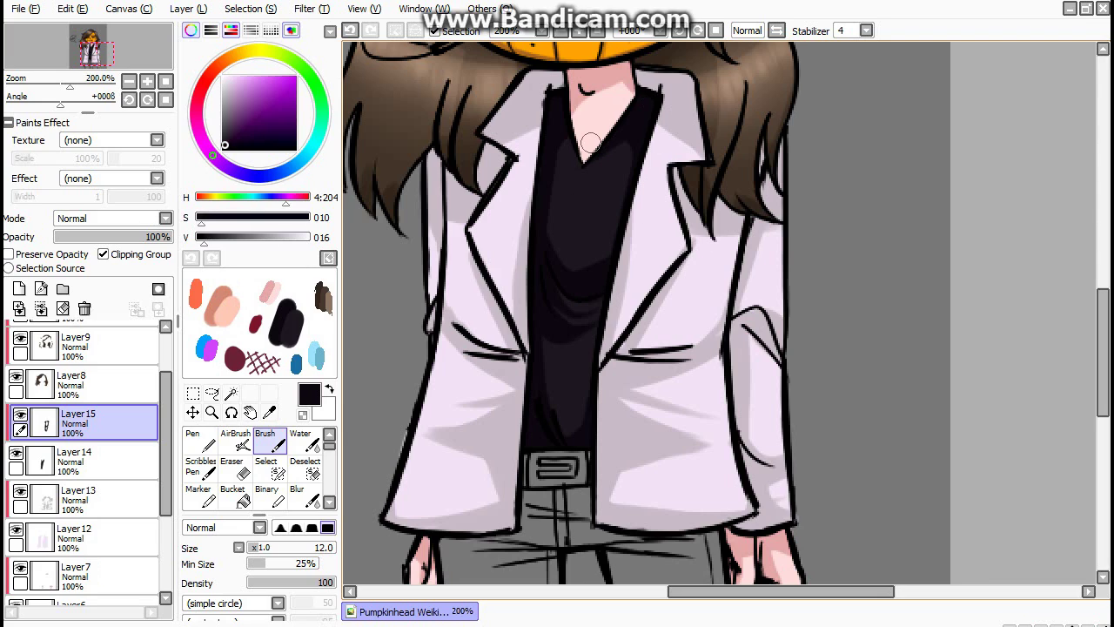
key(ctrl+z)
key(ctrl+y)
Add a new layer above the shirt shading and pick near-black with S 010 and V 032 for the Brush at size 17.
key(ctrl+shift+n)
scroll(522, 278, down, 3)
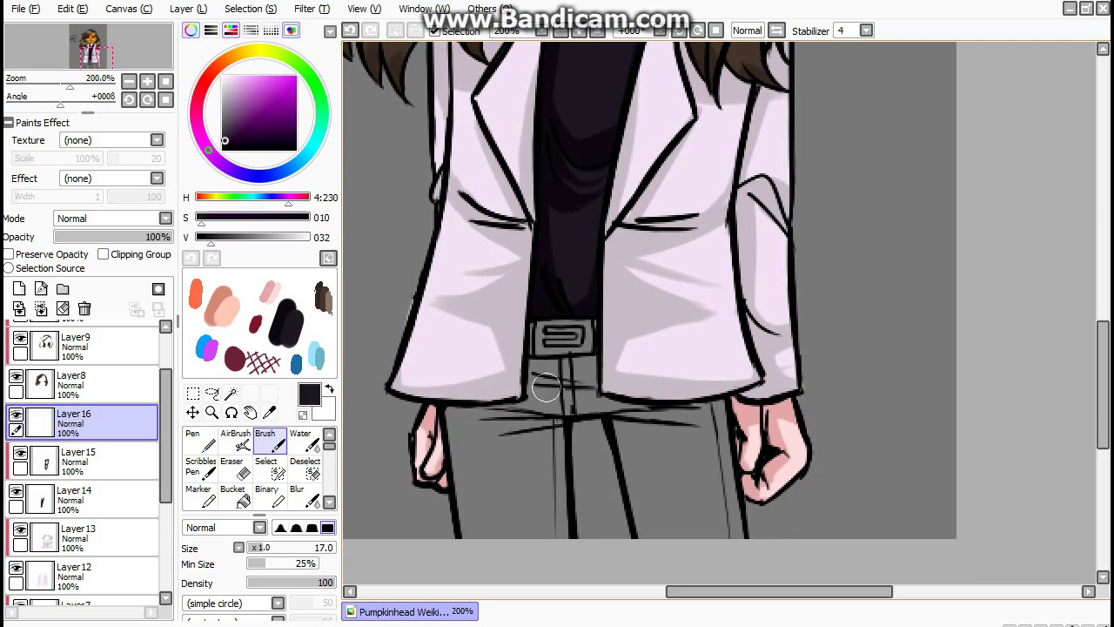
Fill the trousers' waist and the leg at the viewer's left with the near-black base color.
drag(478, 401, 470, 487)
key(ctrl+z)
mouse_move(444, 409)
mouse_down()
mouse_move(484, 548)
mouse_move(518, 487)
mouse_move(537, 481)
mouse_move(556, 531)
mouse_move(562, 411)
mouse_up()
mouse_move(453, 428)
mouse_down()
mouse_move(478, 409)
mouse_move(535, 402)
mouse_move(517, 403)
mouse_up()
mouse_move(525, 363)
mouse_down()
mouse_move(535, 392)
mouse_move(584, 361)
mouse_move(599, 383)
mouse_move(557, 380)
mouse_move(482, 426)
mouse_move(592, 408)
mouse_move(574, 376)
mouse_up()
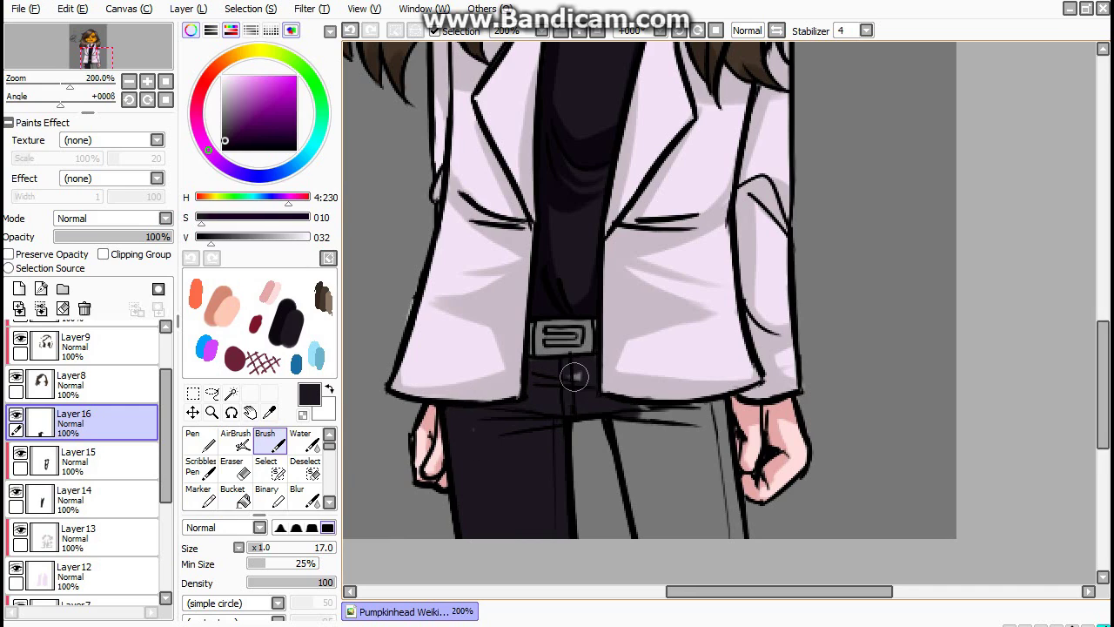
Fill the other trouser leg with near-black, covering the remaining gaps beneath the jacket hem.
drag(639, 423, 666, 577)
mouse_move(655, 423)
mouse_down()
mouse_move(671, 423)
mouse_move(748, 535)
mouse_up()
key(ctrl+z)
mouse_move(727, 405)
mouse_down()
mouse_move(741, 539)
mouse_move(697, 545)
mouse_up()
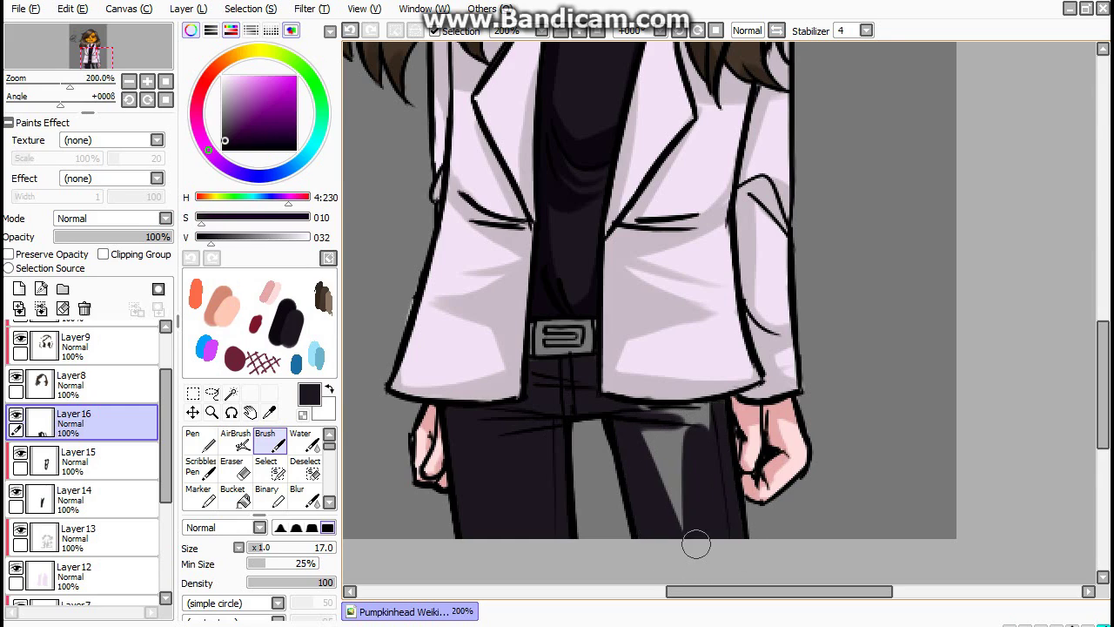
key(ctrl+z)
drag(634, 417, 701, 417)
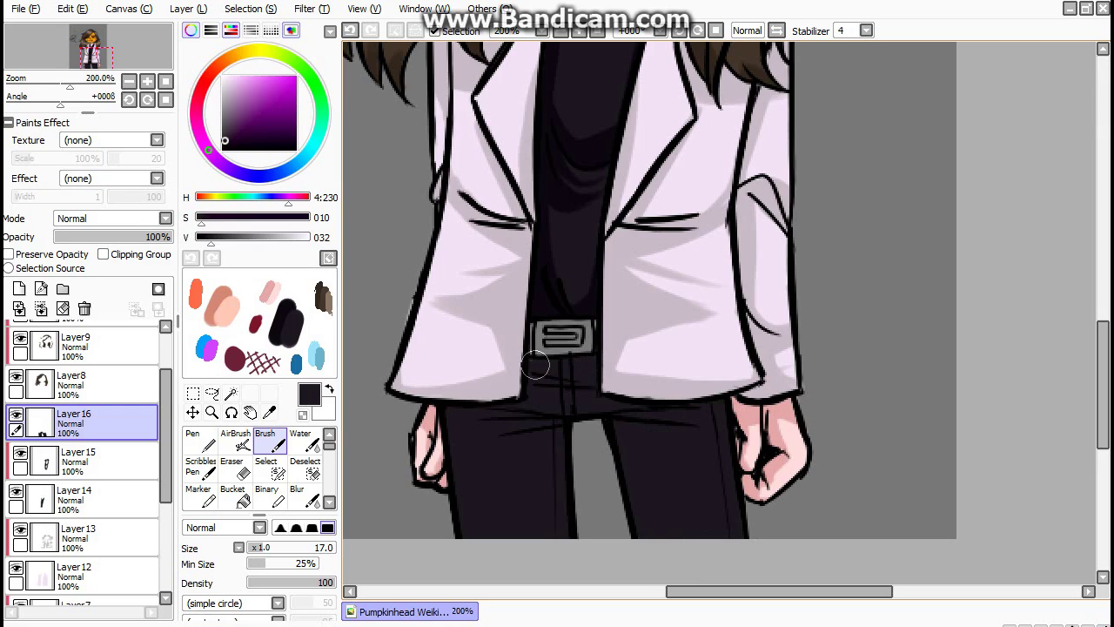
Add a clipping layer above the trousers and shade below the jacket hem with a darker black at V 016.
click(20, 288)
click(103, 254)
right_click(279, 313)
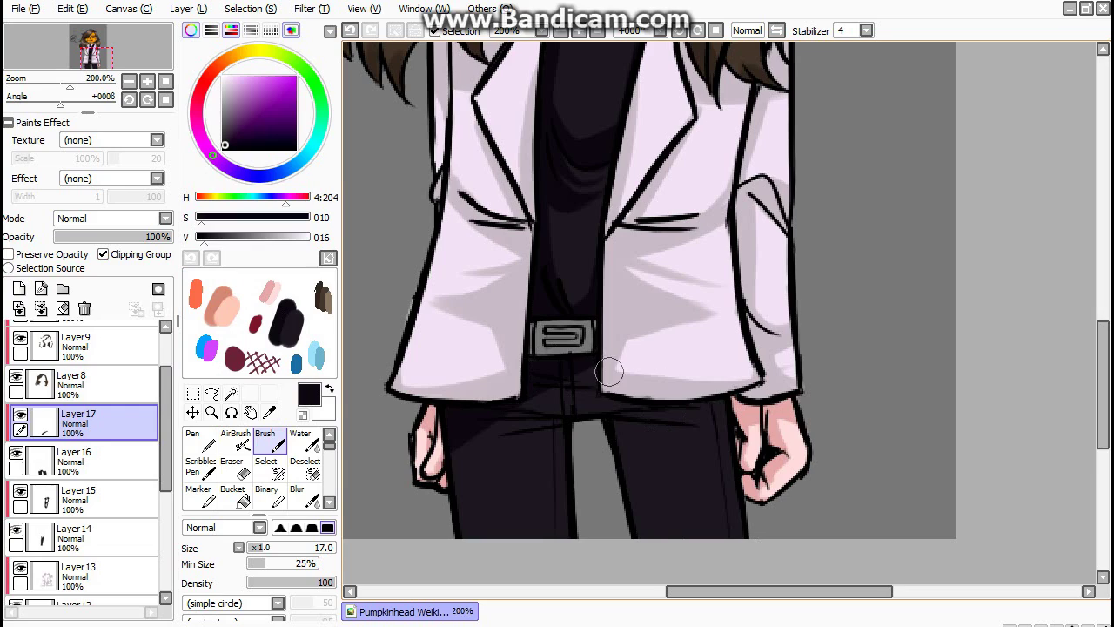
drag(739, 401, 676, 397)
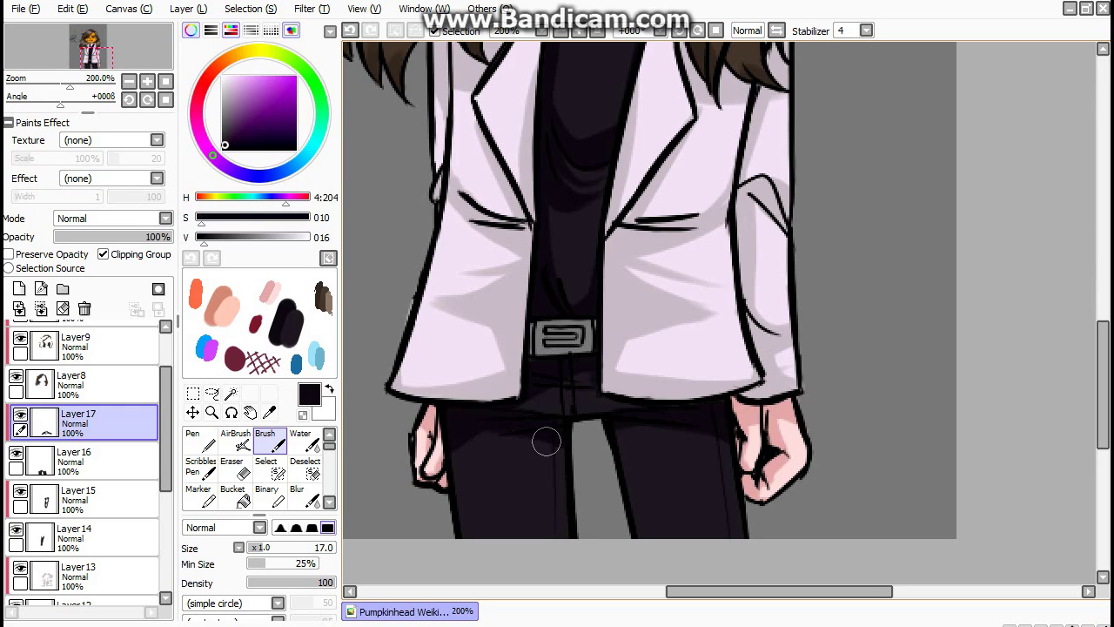
Shade the crotch and upper thighs and run a shadow along the outer edge of the leg at the viewer's right.
key(ctrl+z)
drag(592, 446, 662, 436)
key(ctrl+z)
drag(566, 366, 647, 415)
drag(751, 470, 740, 444)
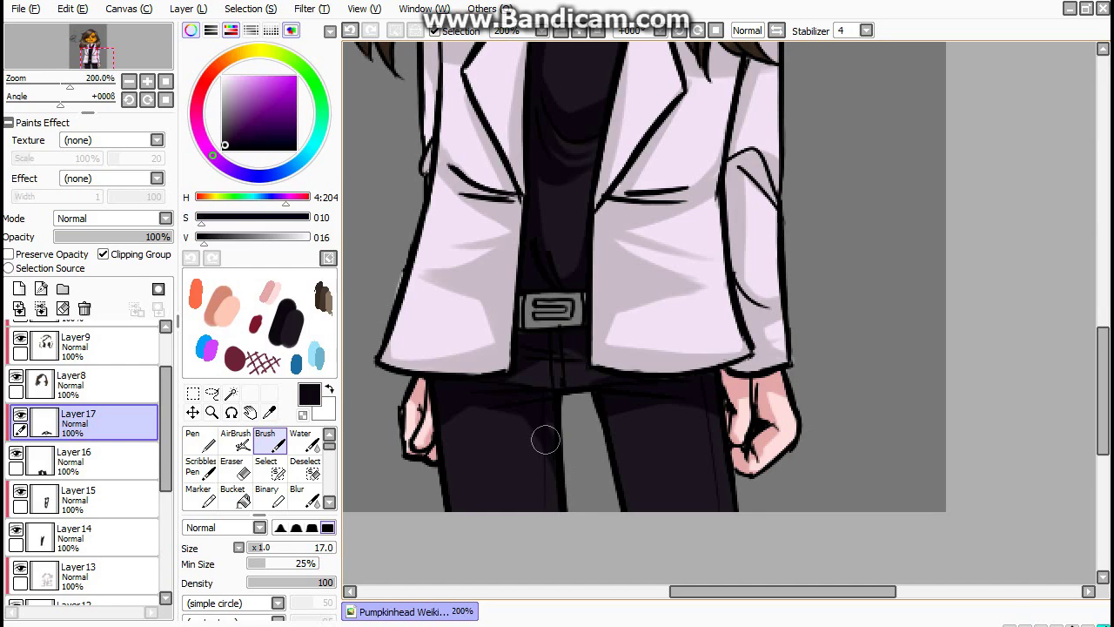
drag(729, 509, 716, 442)
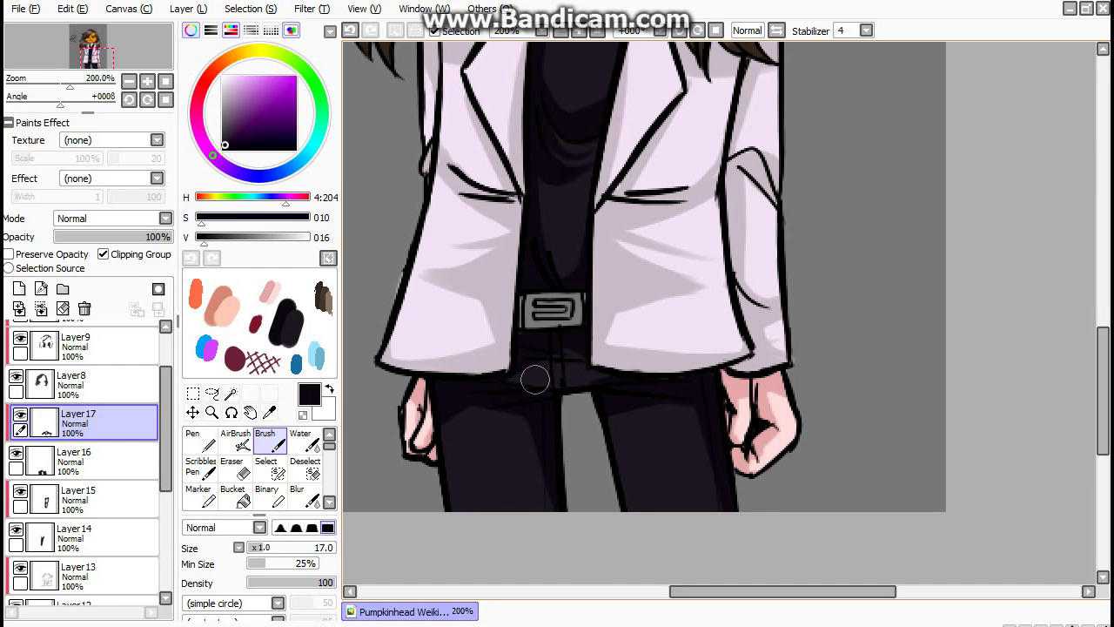
Rework the shadows around the trouser fly and add shading at the inner thigh.
key(ctrl+z)
drag(554, 343, 515, 403)
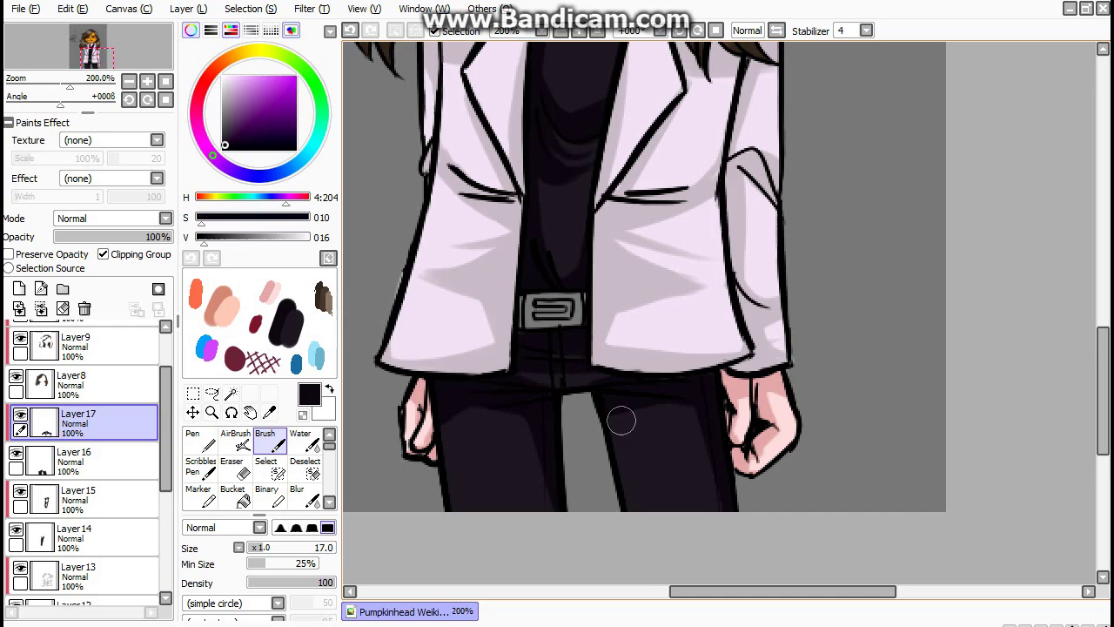
drag(621, 421, 643, 424)
scroll(644, 313, up, 2)
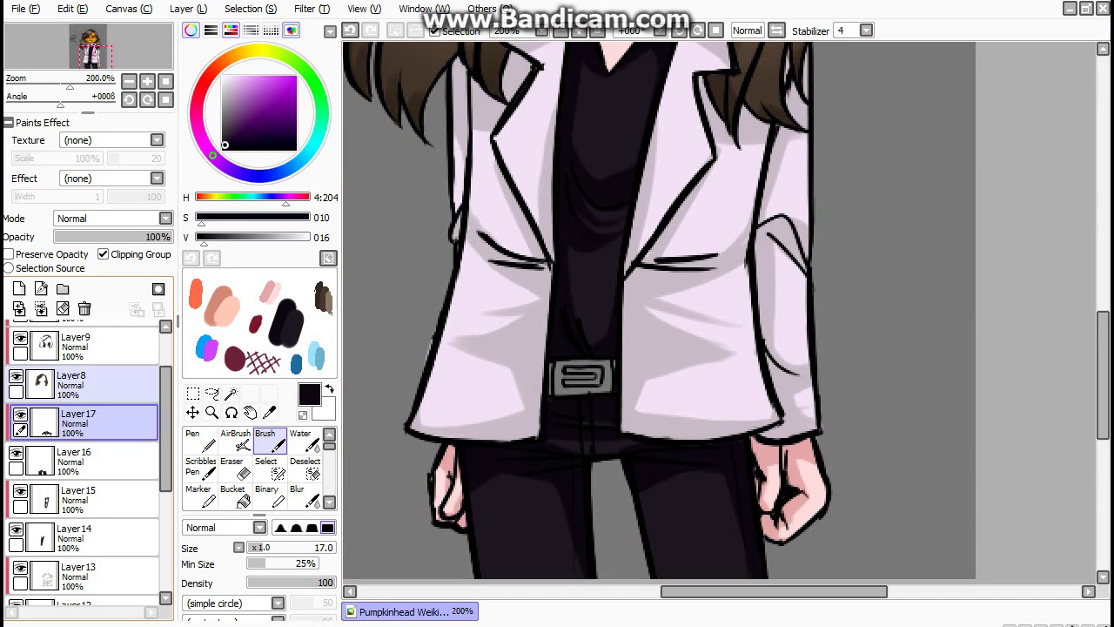
Add a new layer above the trouser shading and pick dark brown with S 042 and V 051 for the belt.
key(ctrl+shift+n)
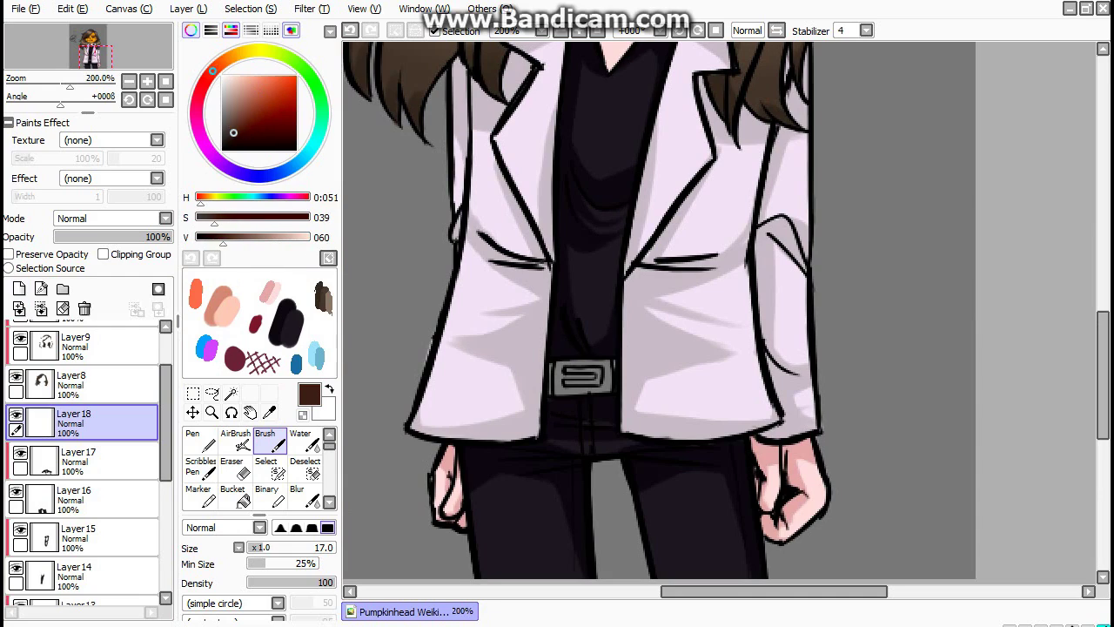
mouse_move(549, 387)
mouse_down()
mouse_move(574, 370)
mouse_move(603, 370)
mouse_move(554, 388)
mouse_move(601, 385)
mouse_move(561, 372)
mouse_up()
key(ctrl+z)
key(ctrl+z)
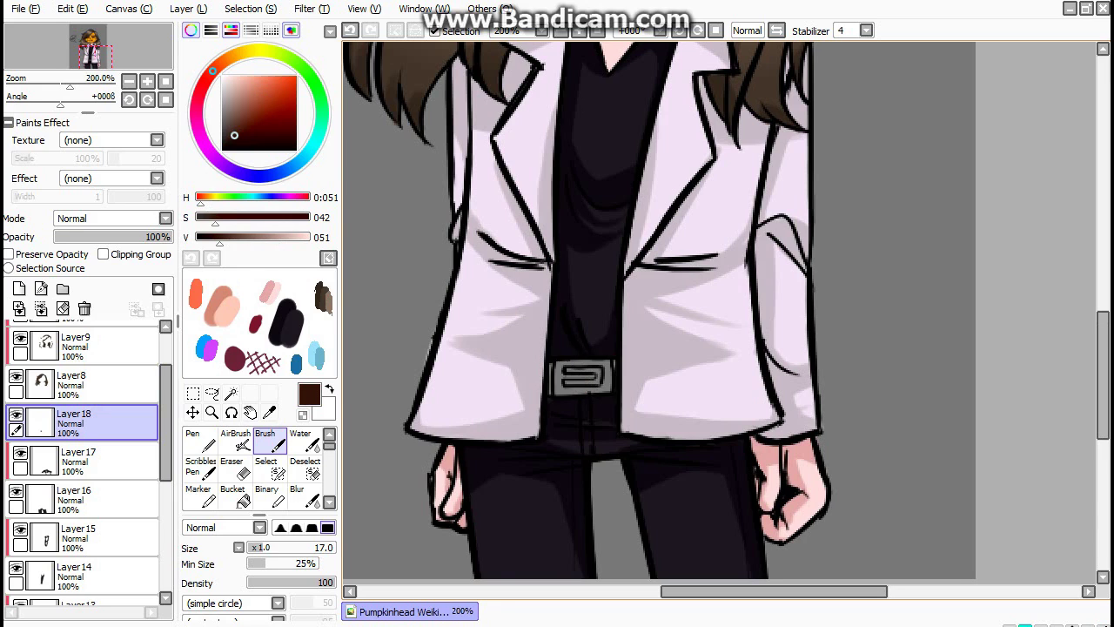
Paint the belt dark brown on both sides of the buckle with the Brush at size 9.
scroll(562, 372, up, 2)
key(bracketleft)
key(bracketleft)
key(bracketleft)
key(bracketleft)
key(bracketleft)
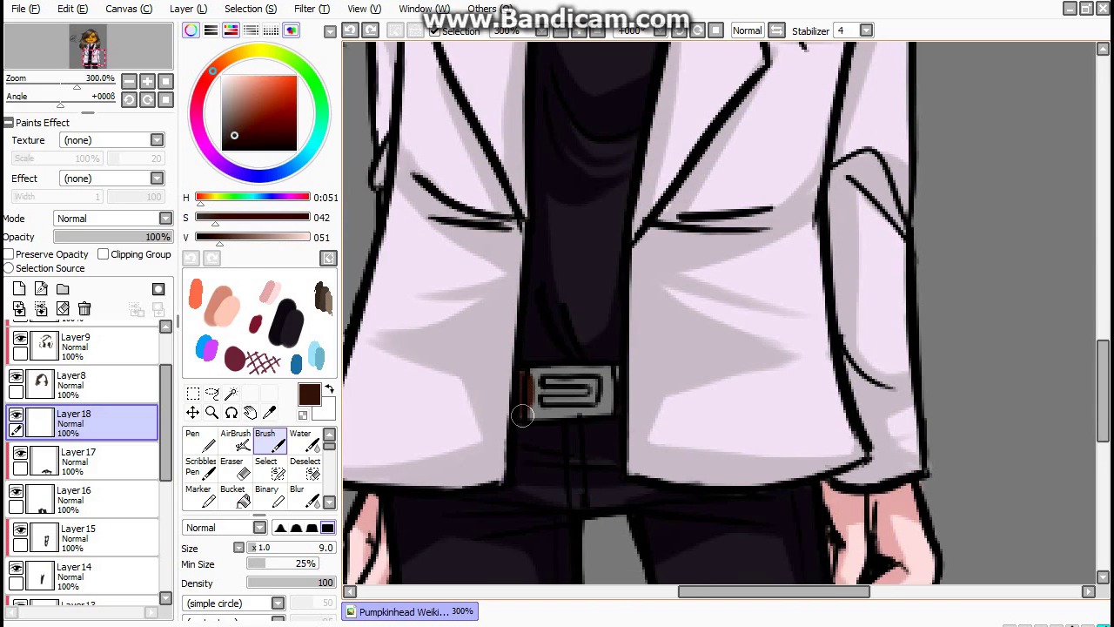
click(523, 372)
drag(611, 374, 609, 407)
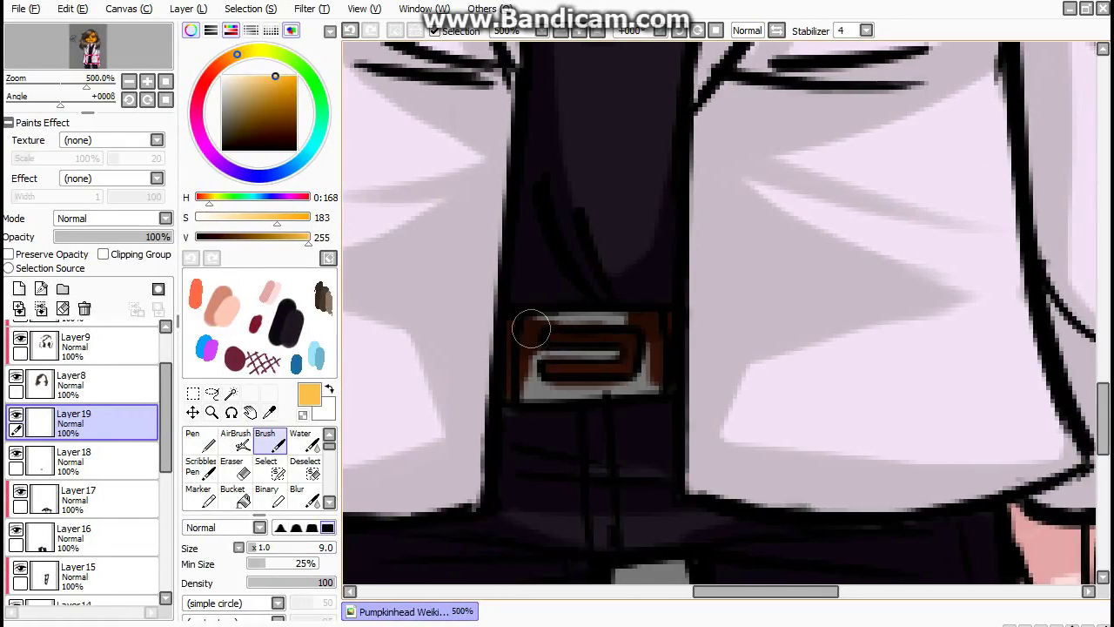
Paint the belt buckle golden yellow with S 183 and V 255 on its own layer, reducing the Brush to size 3 for details.
mouse_move(531, 329)
mouse_down()
mouse_move(543, 378)
mouse_move(654, 378)
mouse_move(642, 319)
mouse_move(541, 320)
mouse_move(643, 319)
mouse_move(652, 383)
mouse_up()
key(ctrl+z)
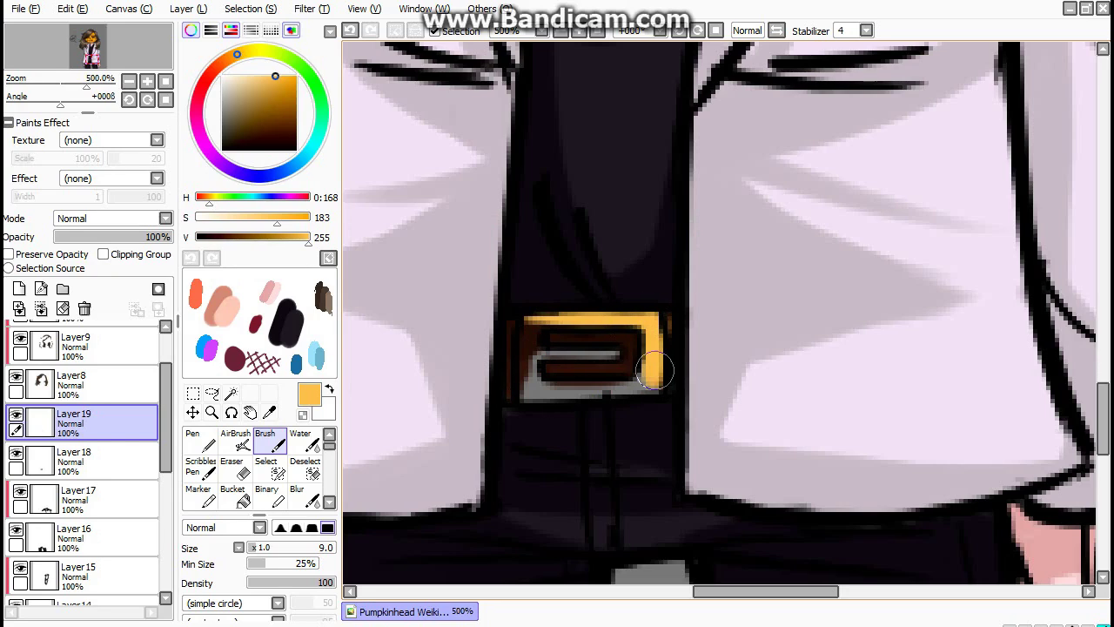
key(e)
key(b)
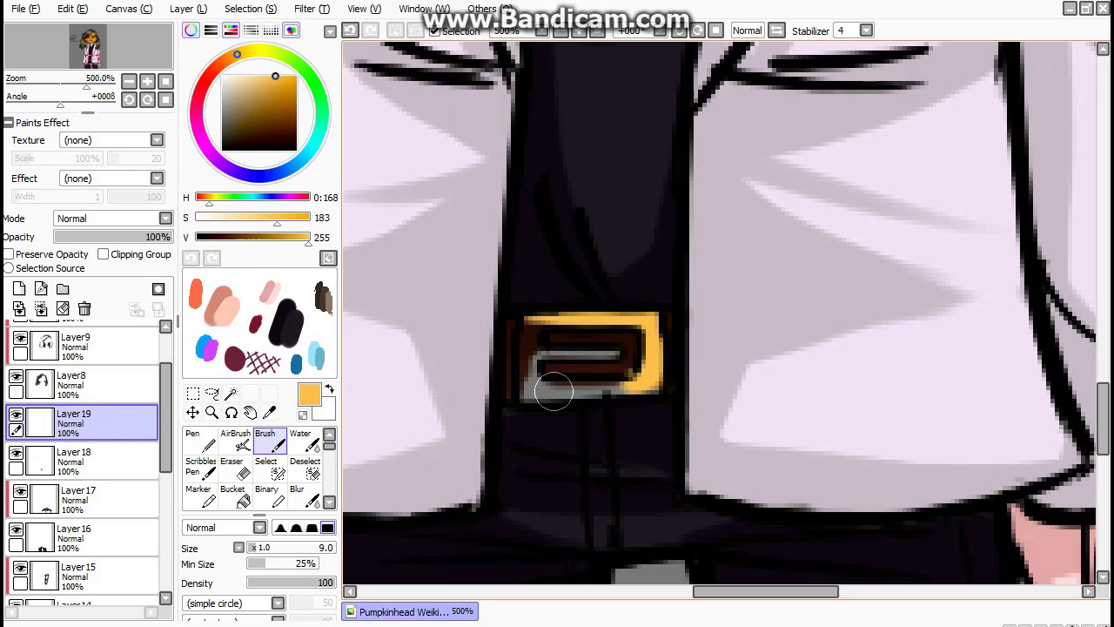
drag(552, 380, 653, 385)
mouse_move(528, 368)
mouse_down()
mouse_move(552, 391)
mouse_move(541, 355)
mouse_up()
key(bracketleft)
key(bracketleft)
key(bracketleft)
key(bracketleft)
key(bracketleft)
key(bracketleft)
key(bracketleft)
key(bracketleft)
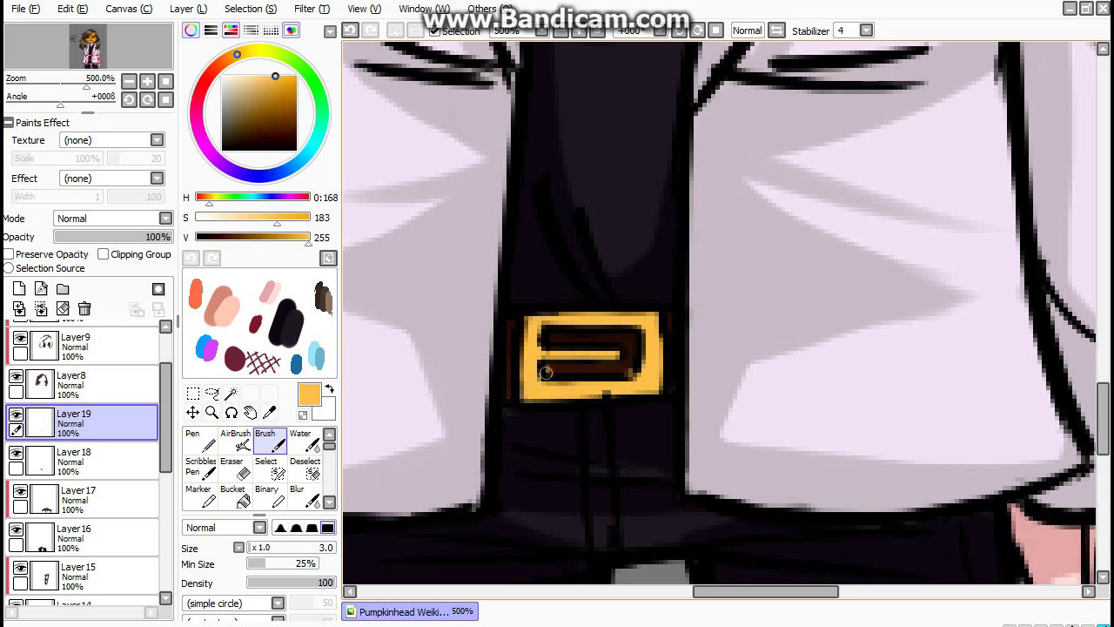
Set the Brush to size 8, preserve the buckle layer's opacity and try a darker stroke across the buckle's upper corner.
key(bracketright)
key(bracketright)
key(bracketright)
key(bracketright)
key(bracketright)
key(bracketright)
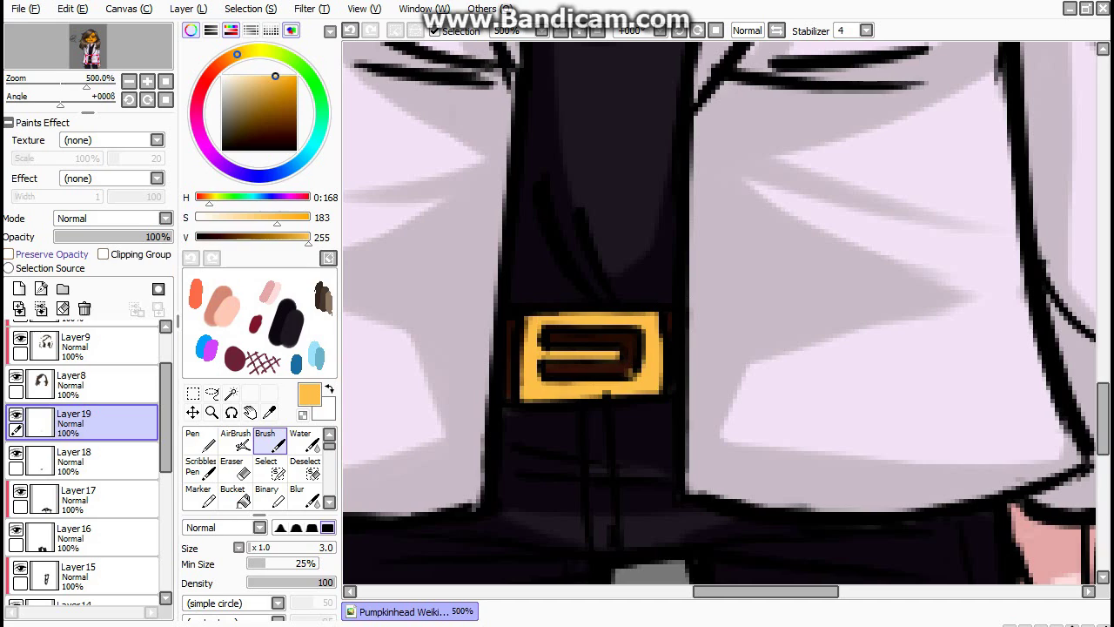
click(16, 414)
click(15, 414)
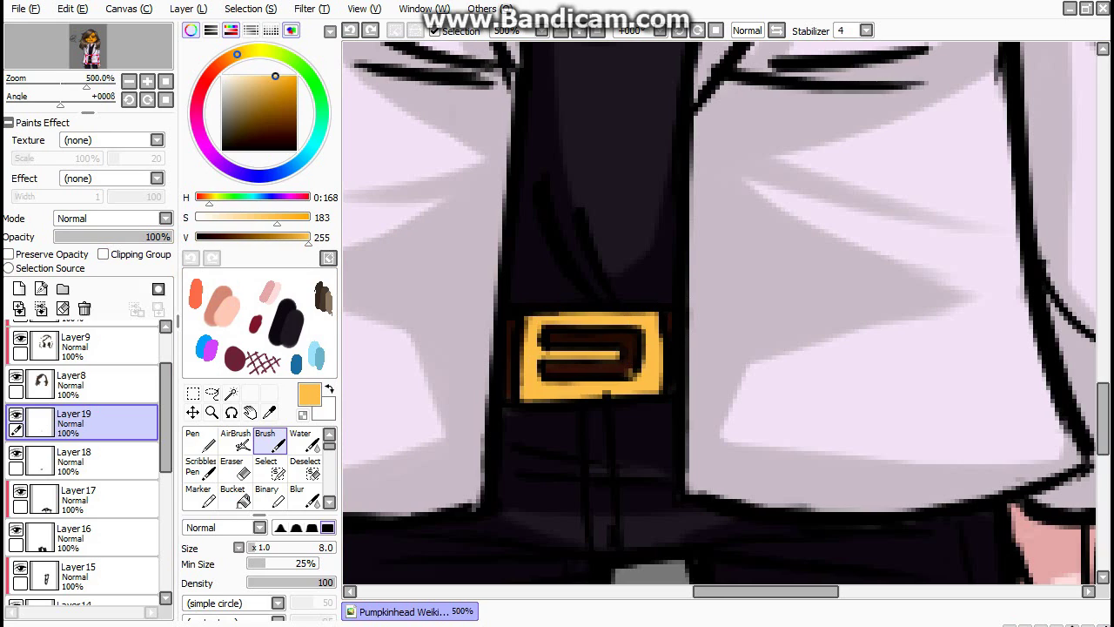
drag(275, 77, 269, 97)
click(8, 253)
drag(487, 355, 634, 304)
key(ctrl+z)
Shade the buckle's edges with an orange-brown, using S 150 and V 159 for the darkest strokes.
click(226, 59)
drag(507, 348, 624, 305)
drag(269, 96, 265, 104)
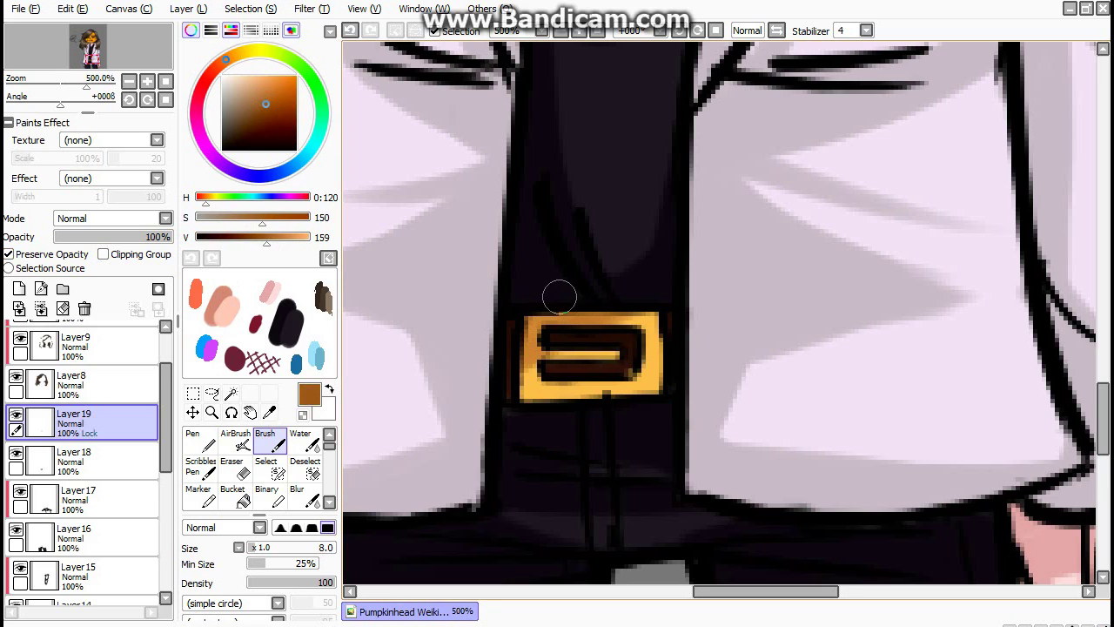
drag(557, 294, 600, 316)
mouse_move(522, 344)
mouse_down()
mouse_move(661, 314)
mouse_move(667, 394)
mouse_up()
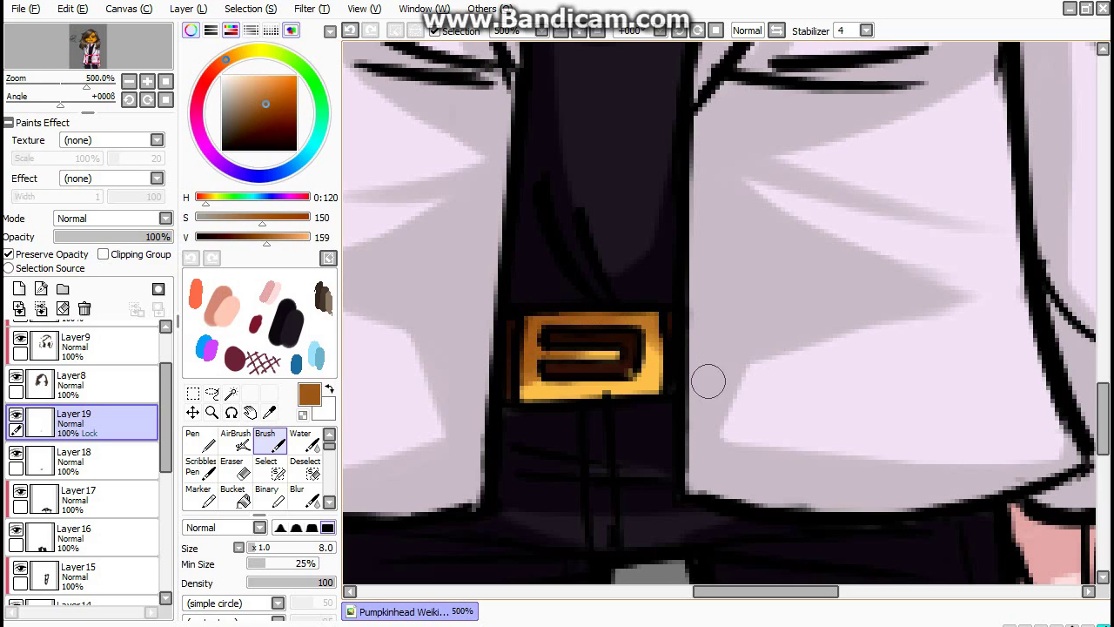
Add a clipped Luminosity layer above the buckle and pick light yellow with S 156 and V 255.
click(19, 288)
click(113, 218)
click(79, 286)
drag(226, 59, 244, 52)
drag(266, 104, 268, 76)
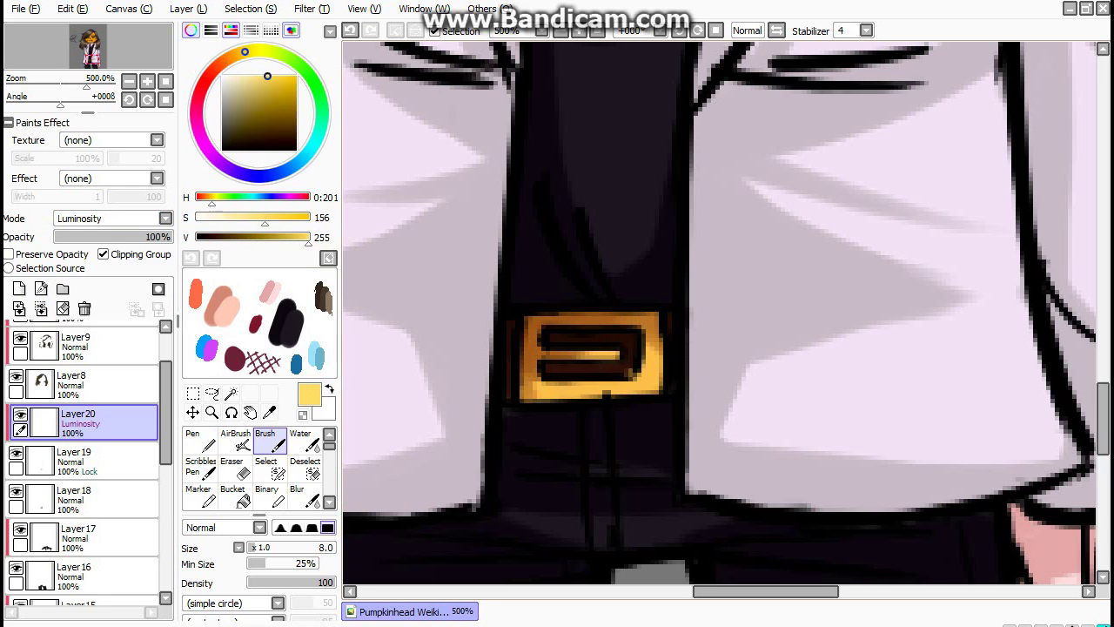
Brush light yellow highlights diagonally across the buckle, redoing a stroke.
drag(579, 355, 639, 305)
key(v)
mouse_move(557, 331)
mouse_down()
mouse_move(627, 322)
mouse_move(642, 340)
mouse_move(648, 320)
mouse_up()
key(ctrl+z)
key(b)
drag(563, 328, 562, 365)
Draw diagonal glints on a new Luminosity layer with the Pen at size 4, clip it to the buckle and soften them with Blur.
key(n)
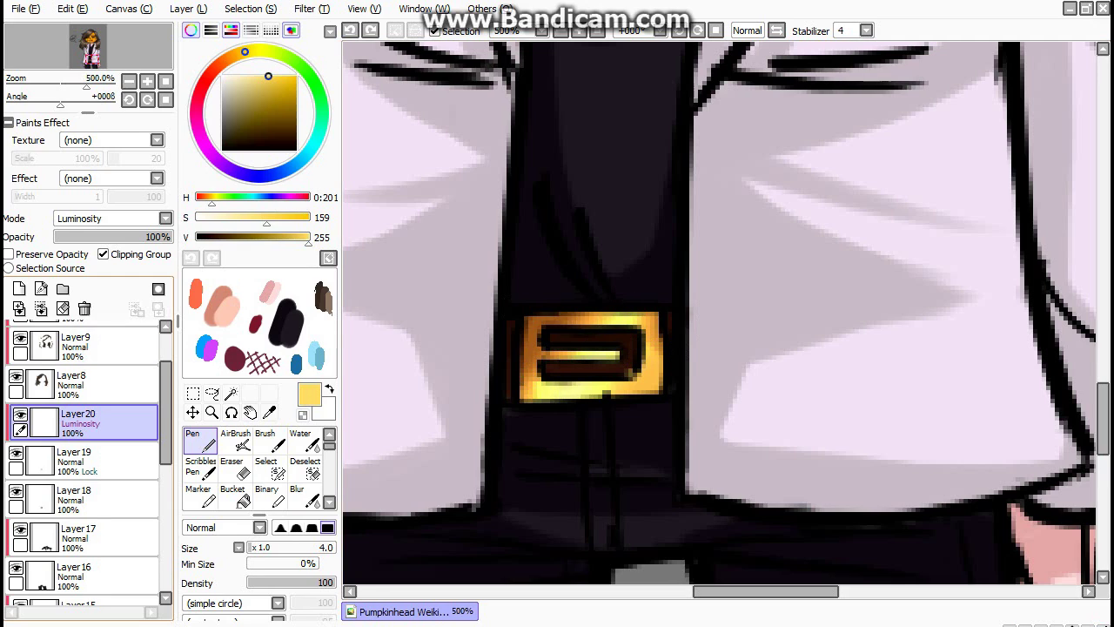
click(19, 288)
click(109, 219)
click(78, 273)
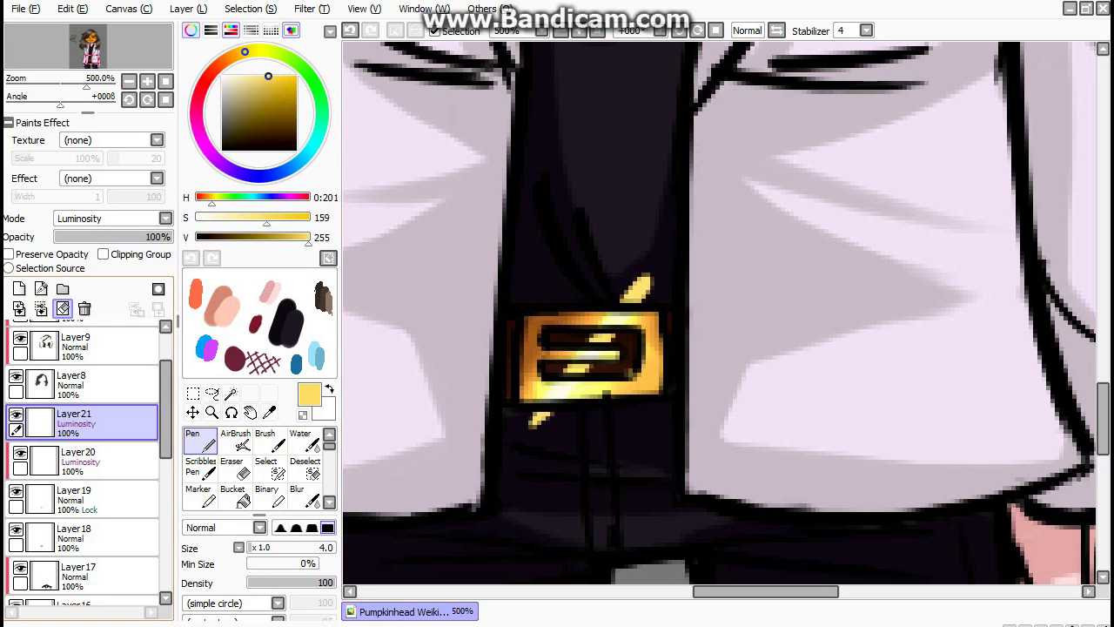
click(103, 254)
key(b)
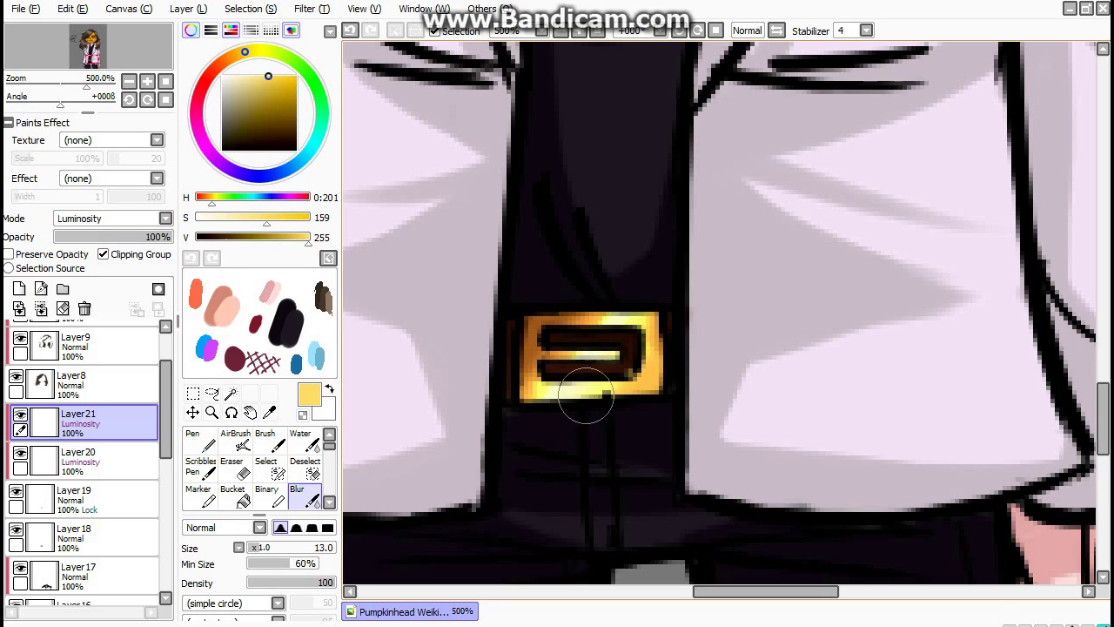
Merge the glints into the highlight layer below and lower the buckle highlight opacity to 56%.
drag(166, 236, 118, 236)
click(40, 308)
key(ctrl+0)
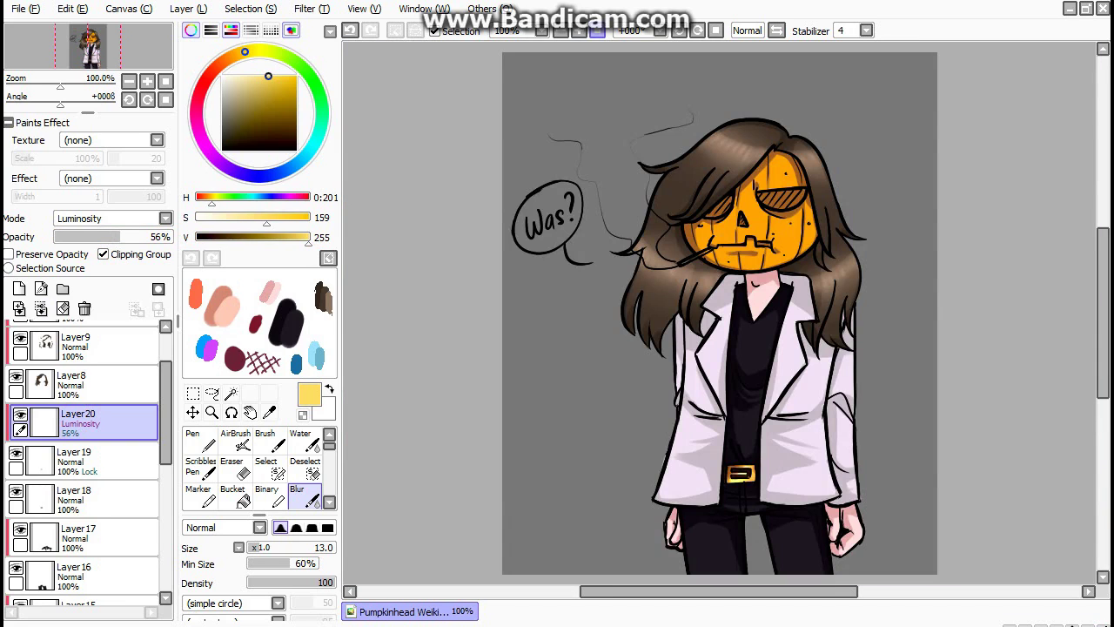
On the pumpkin head's clipped shading layer, darken the eyes, nose and mouth opening with dark brown at S 099 and V 102.
scroll(722, 313, up, 5)
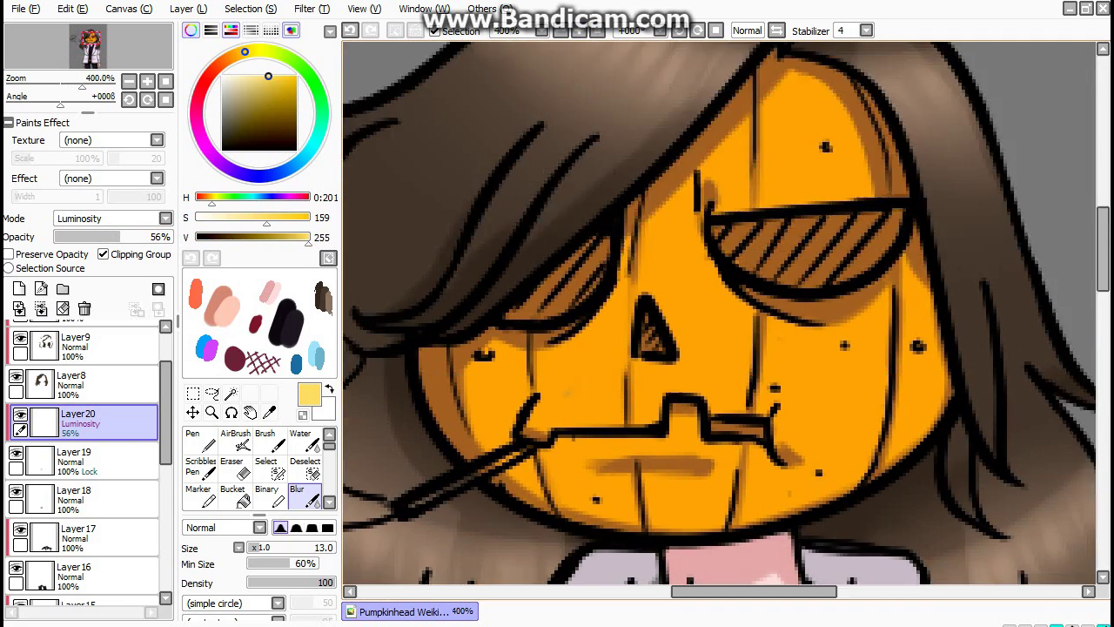
key(b)
ctrl+click(475, 364)
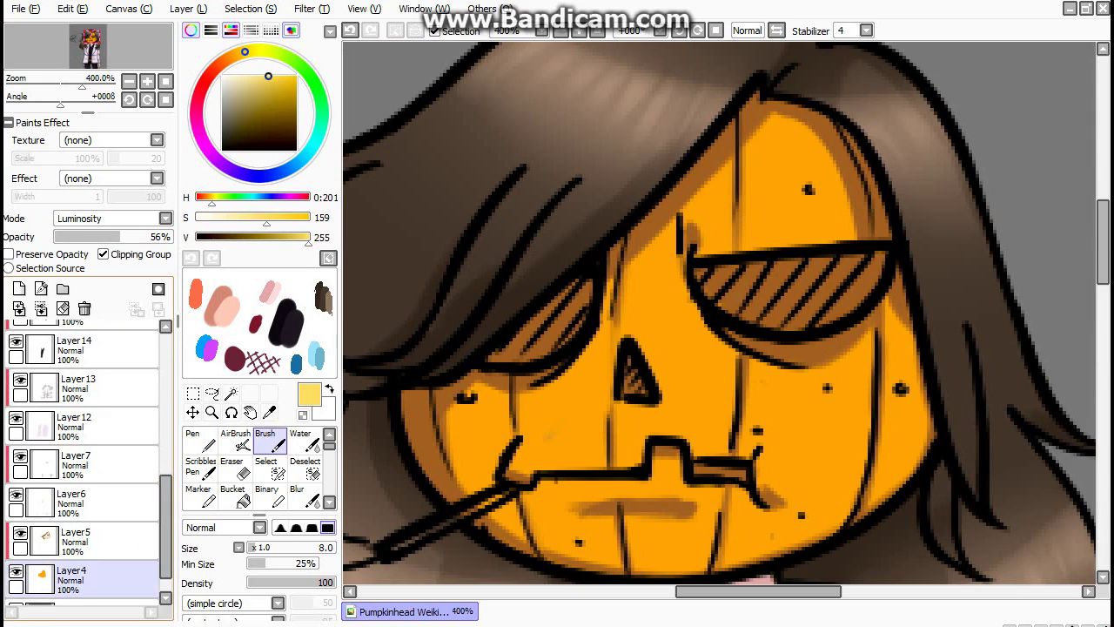
ctrl+click(475, 364)
alt+click(778, 270)
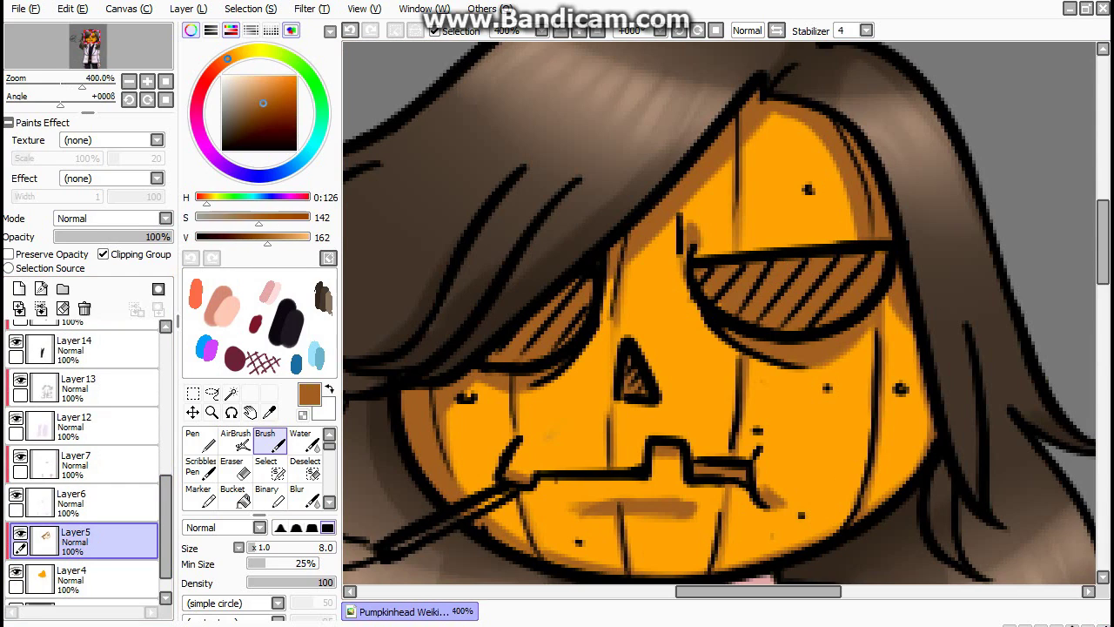
mouse_move(772, 277)
mouse_down()
mouse_move(849, 265)
mouse_move(836, 309)
mouse_move(775, 304)
mouse_move(720, 282)
mouse_up()
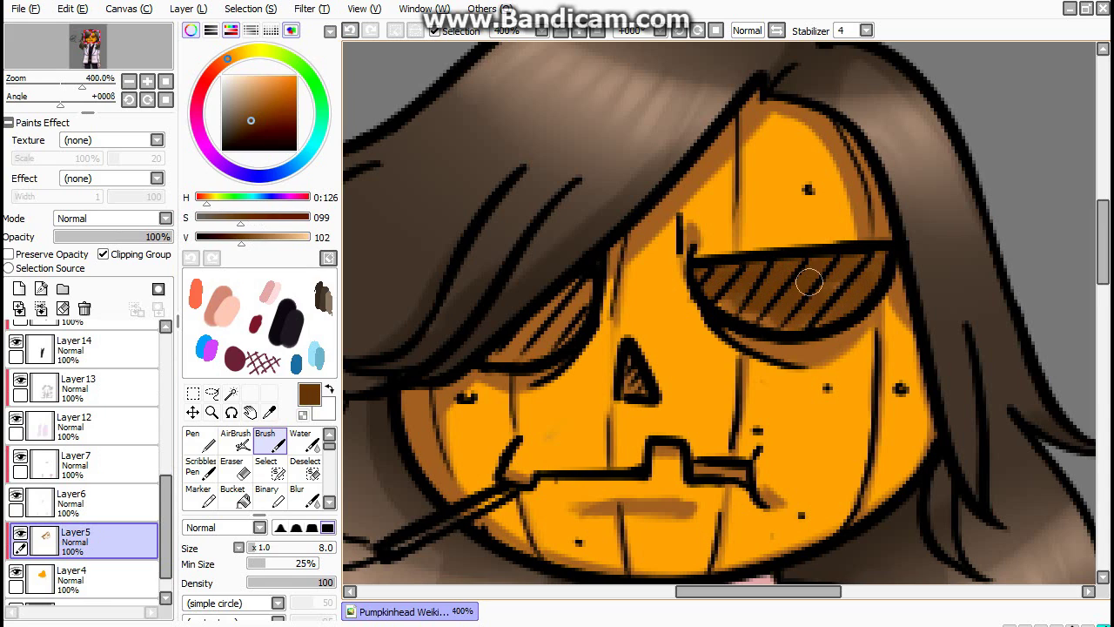
drag(808, 314, 763, 315)
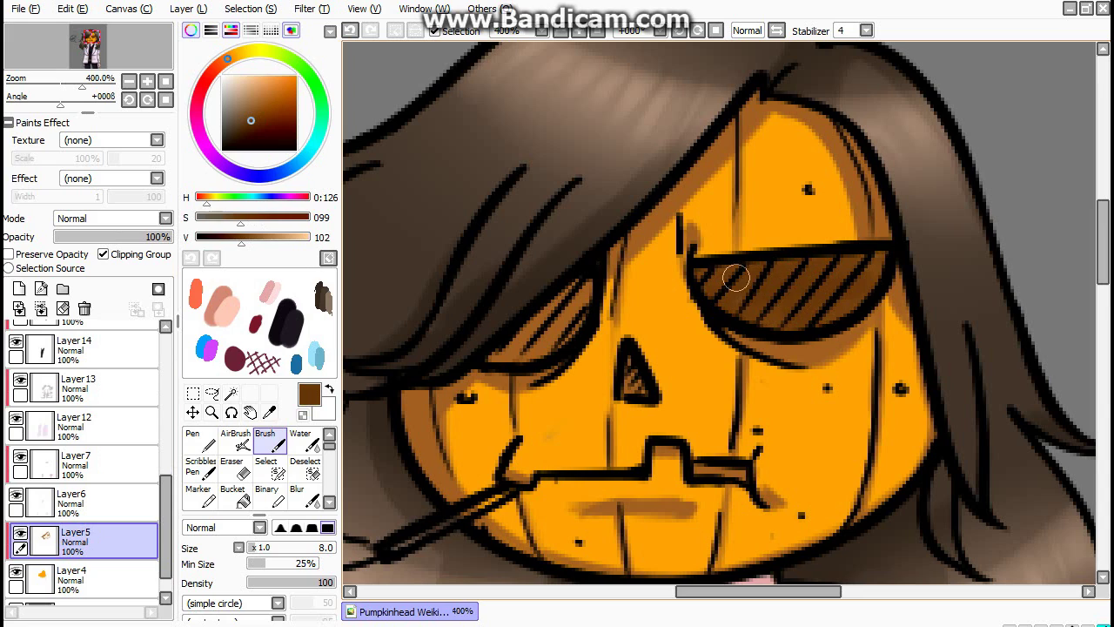
mouse_move(533, 314)
mouse_down()
mouse_move(557, 324)
mouse_move(575, 316)
mouse_move(525, 339)
mouse_up()
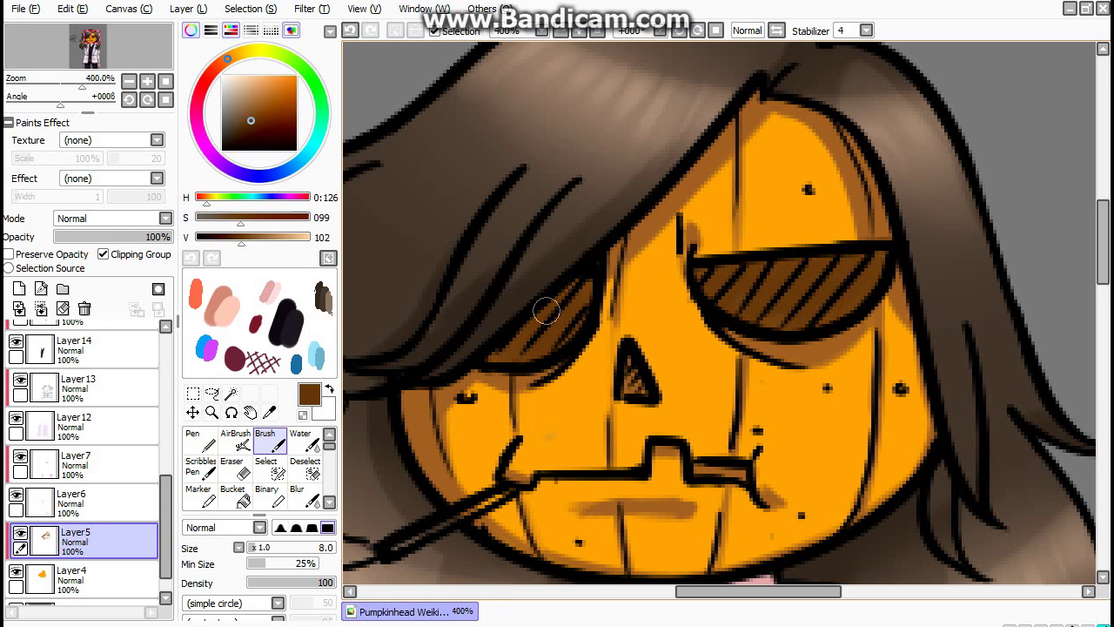
drag(696, 470, 690, 468)
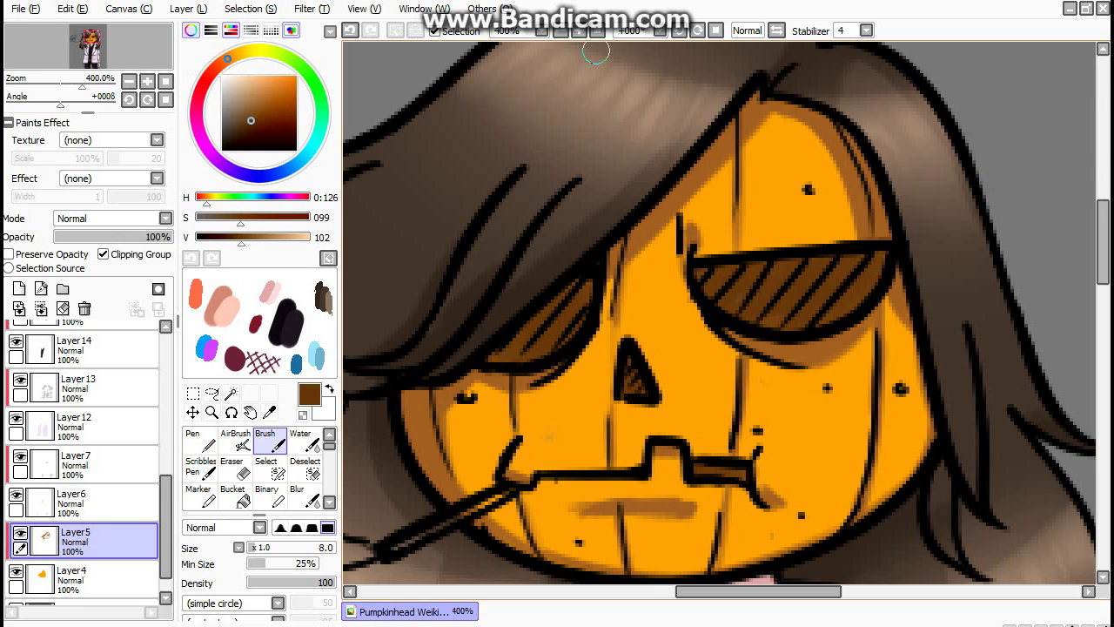